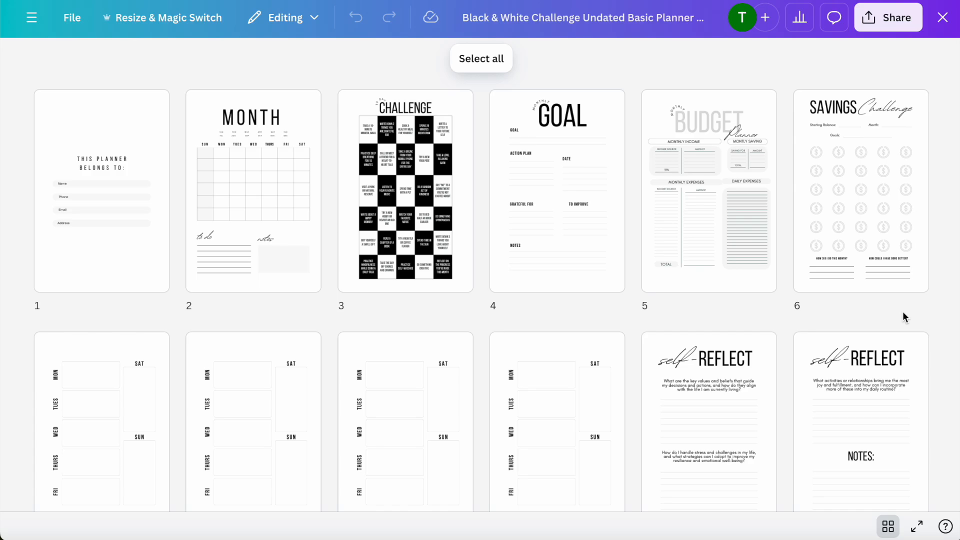
scroll(904, 317, down, 5)
scroll(905, 317, down, 5)
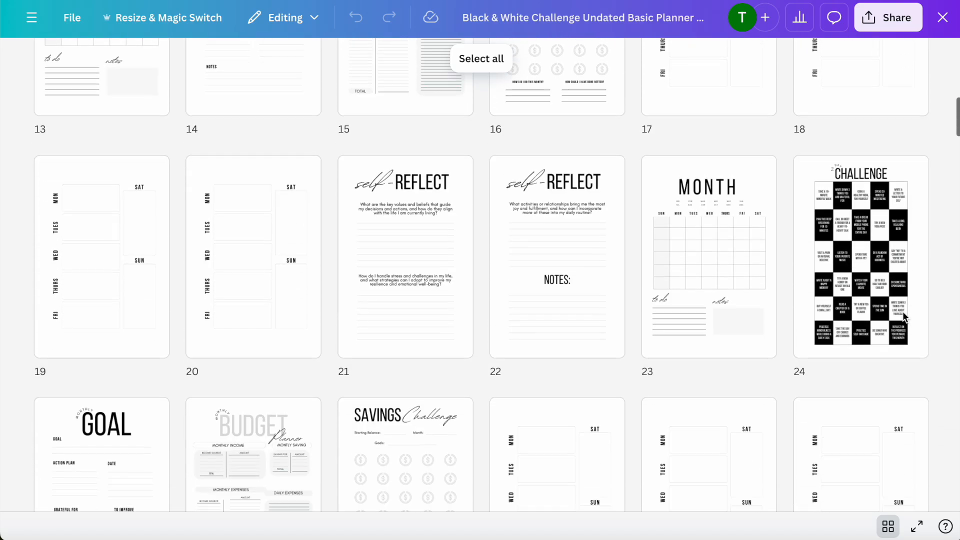
scroll(904, 317, down, 5)
scroll(904, 317, down, 5)
scroll(904, 316, down, 5)
scroll(904, 317, down, 5)
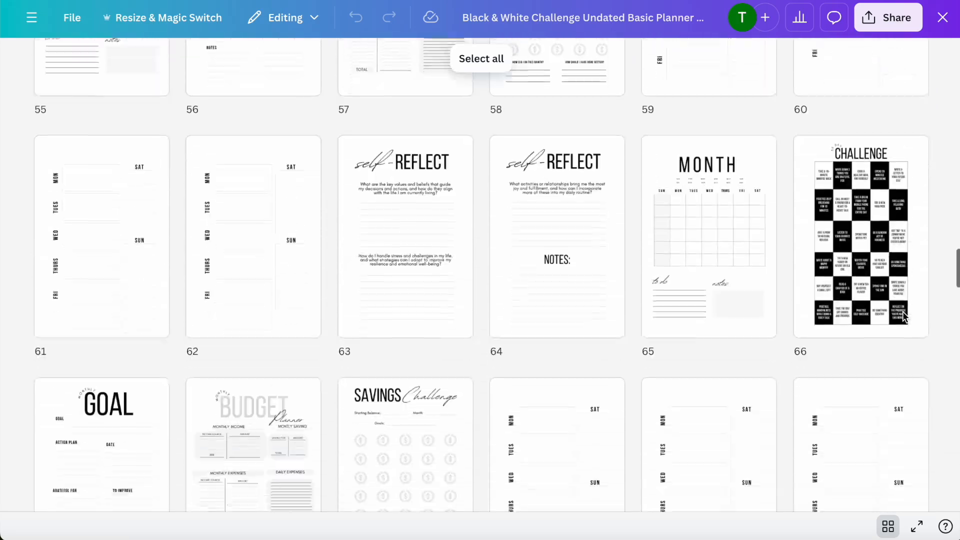
scroll(904, 317, down, 5)
scroll(904, 317, down, 5)
scroll(903, 311, down, 5)
scroll(903, 312, up, 3)
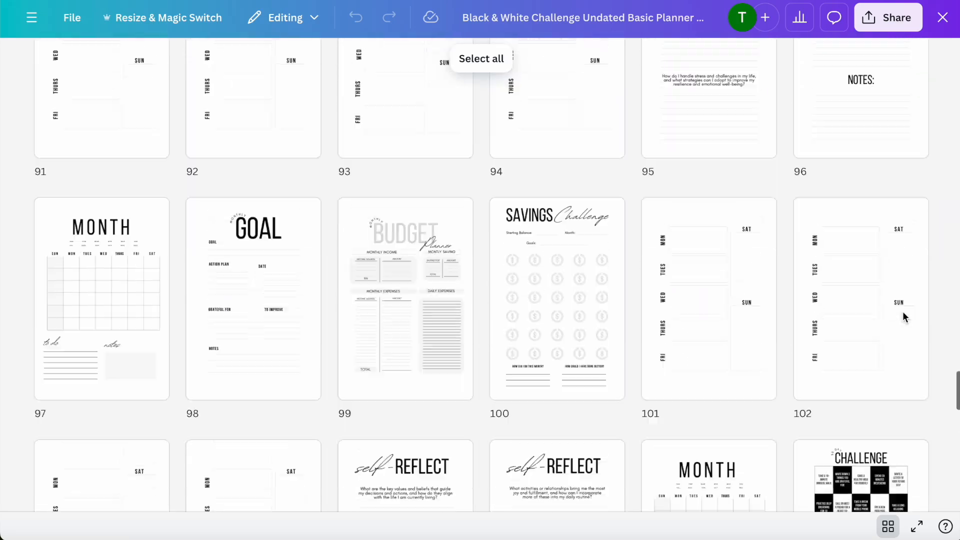
scroll(903, 312, up, 8)
scroll(903, 311, down, 3)
scroll(903, 311, down, 3)
scroll(902, 312, up, 5)
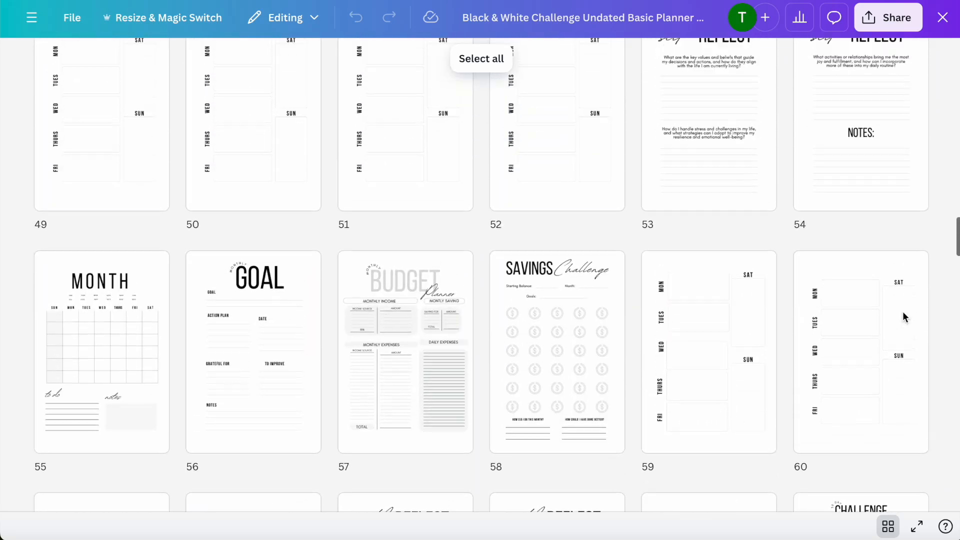
scroll(903, 312, up, 5)
scroll(902, 312, up, 4)
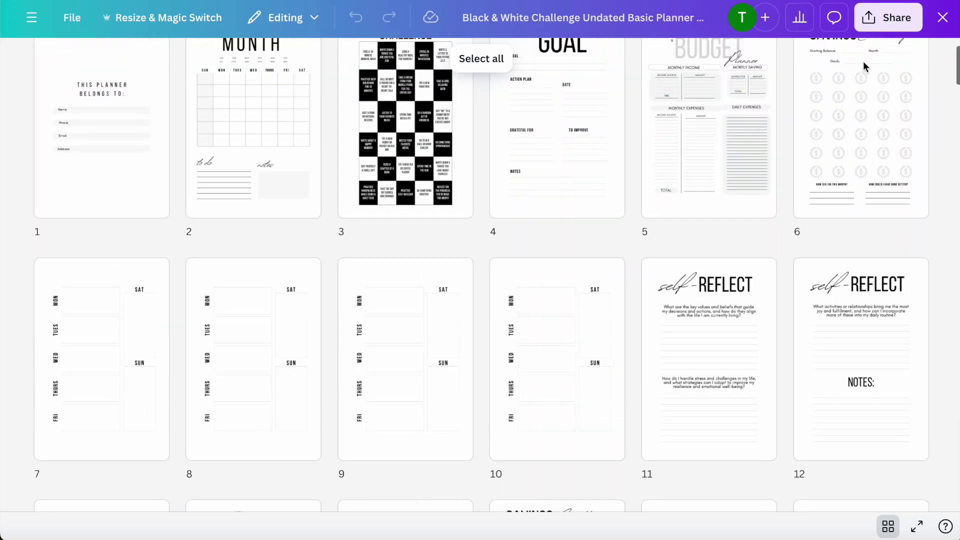
Choose PDF Print as the download file type for the 127-page planner.
click(885, 25)
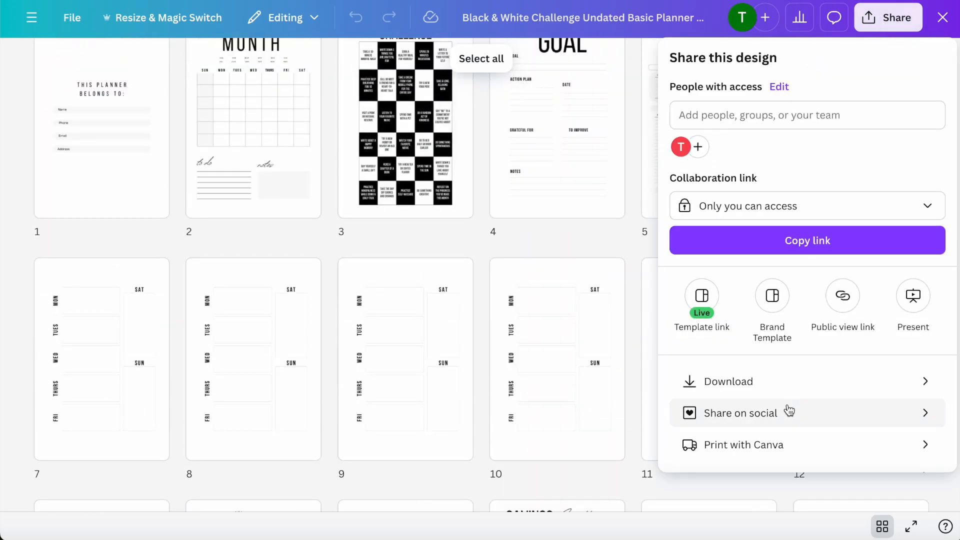
click(794, 381)
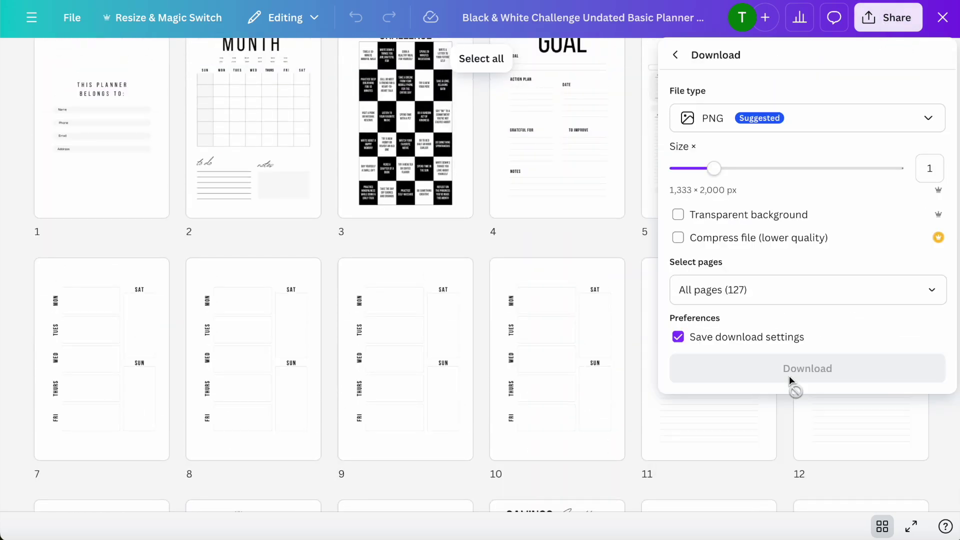
click(858, 119)
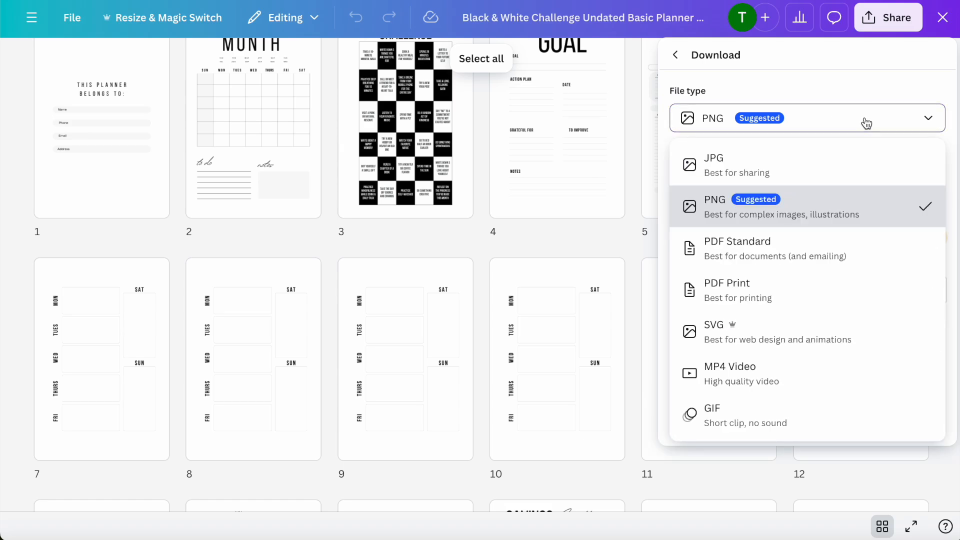
click(806, 292)
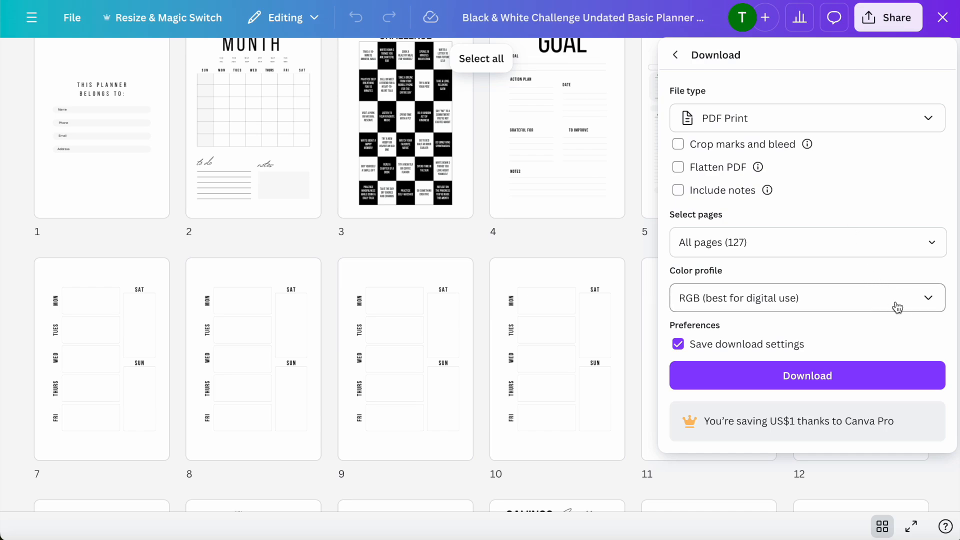
Set the colour profile to CMYK and start downloading all pages.
click(914, 306)
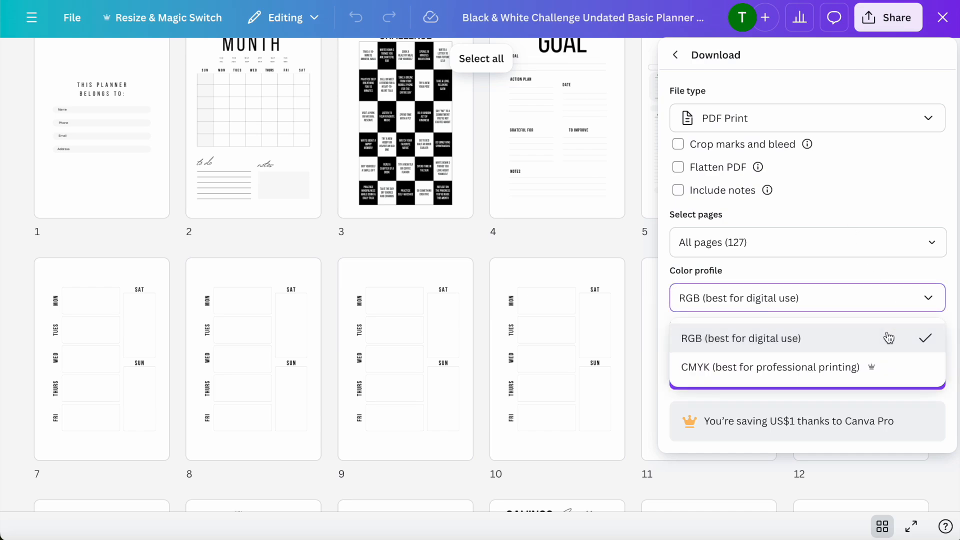
click(890, 338)
click(904, 298)
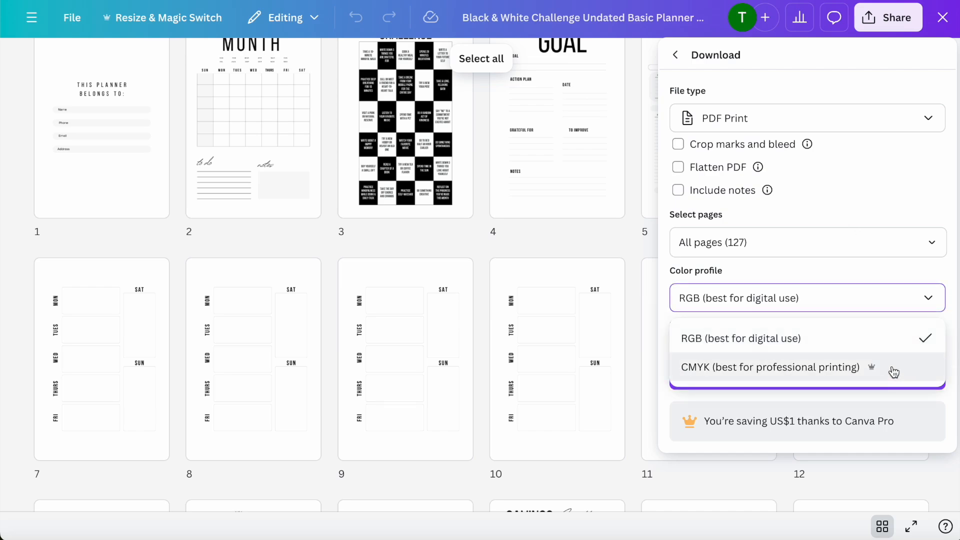
click(893, 371)
scroll(896, 316, down, 1)
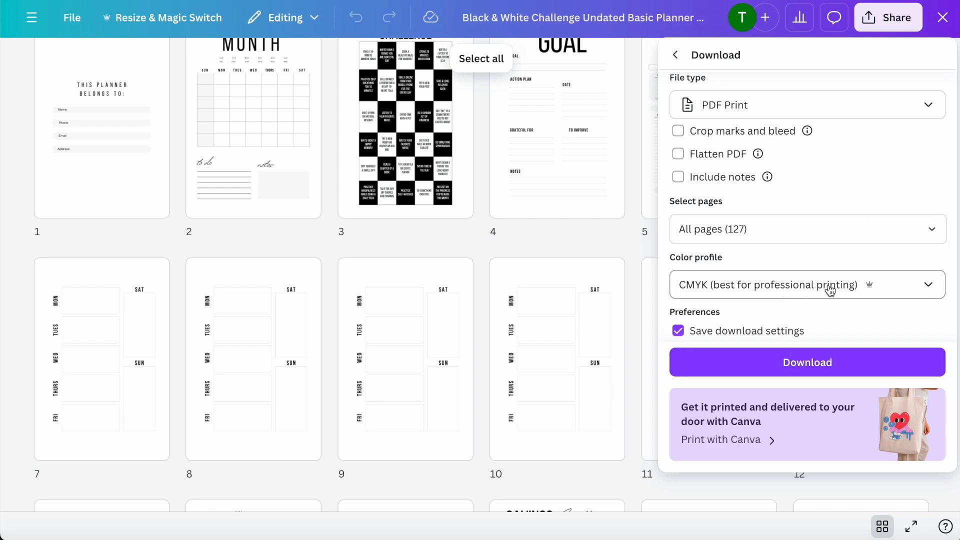
scroll(857, 283, up, 1)
scroll(818, 208, down, 1)
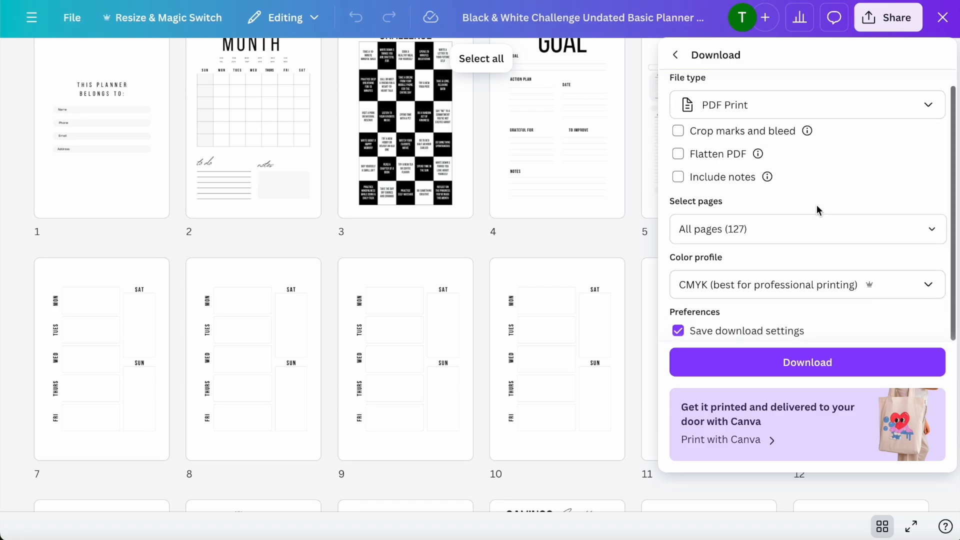
click(815, 362)
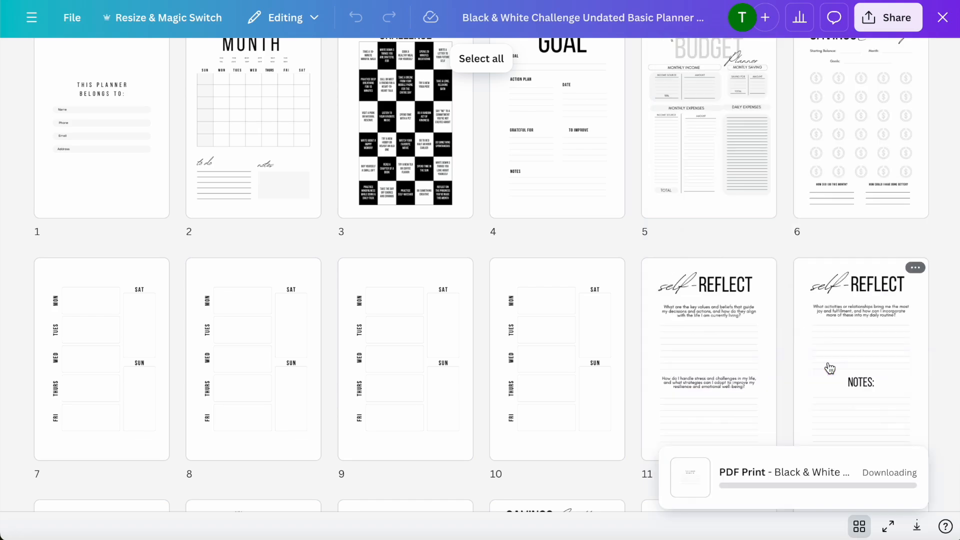
scroll(765, 345, up, 2)
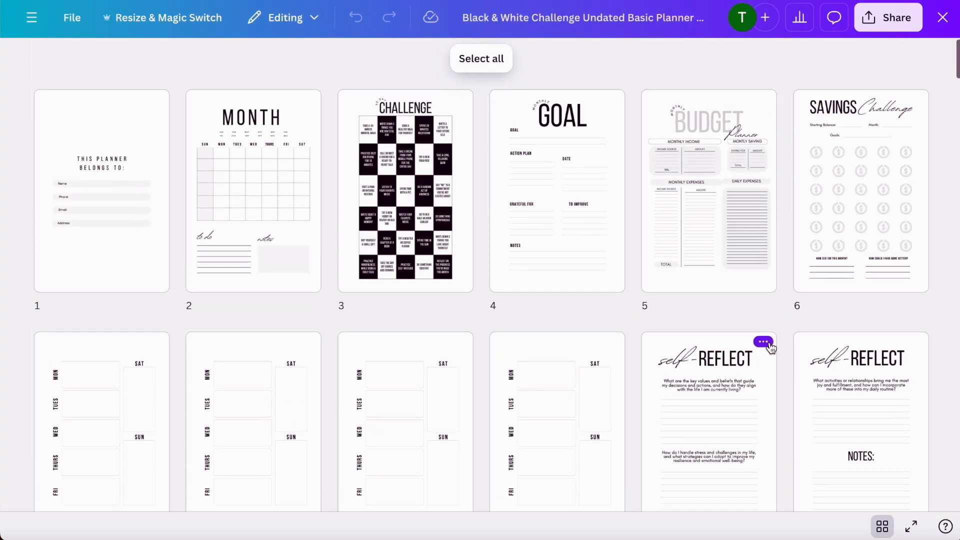
scroll(927, 101, down, 10)
scroll(910, 197, down, 10)
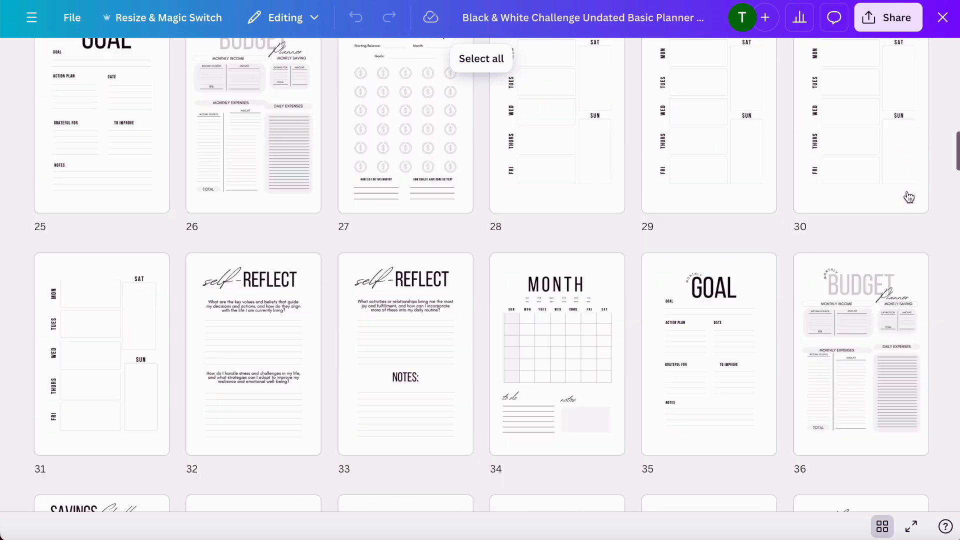
scroll(909, 197, down, 10)
scroll(909, 197, down, 10)
scroll(909, 197, down, 5)
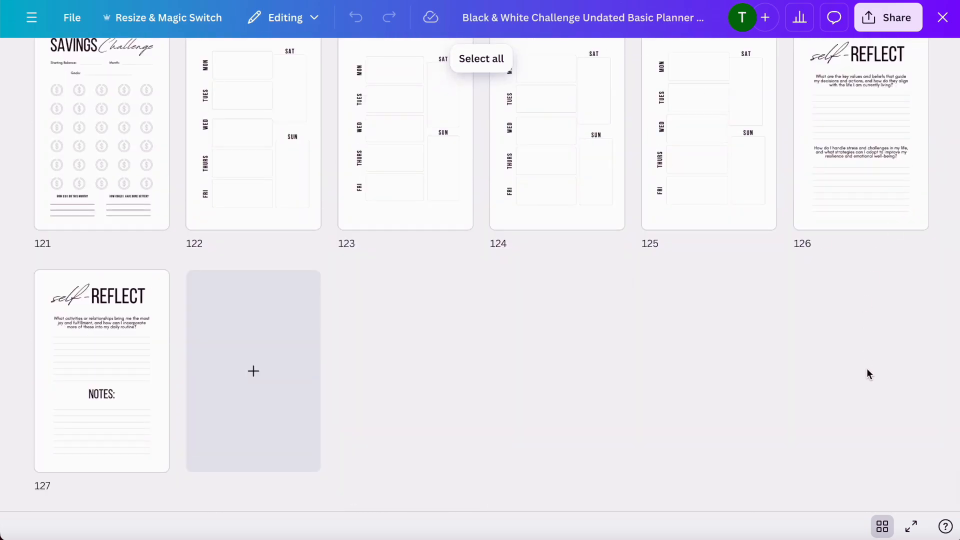
scroll(629, 401, up, 5)
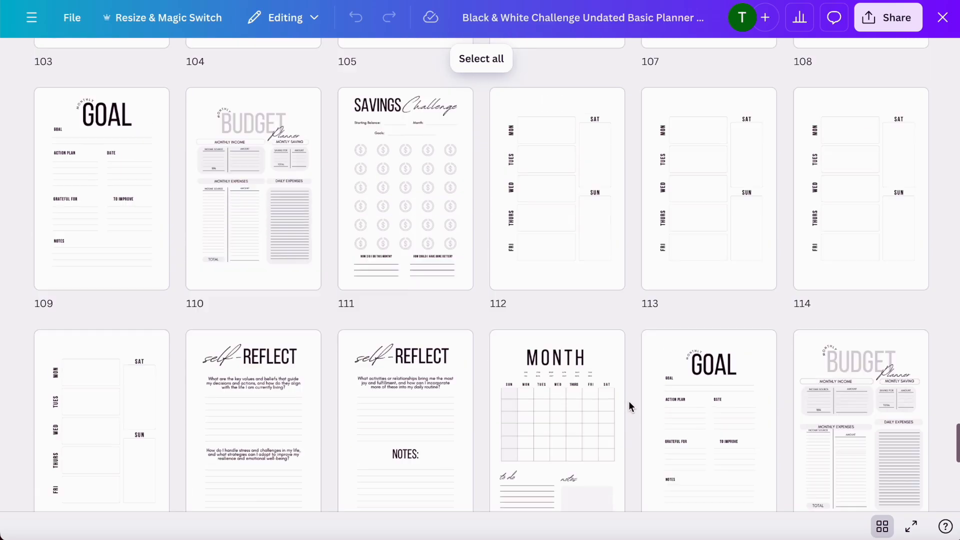
scroll(629, 401, up, 8)
scroll(628, 401, up, 8)
scroll(629, 409, up, 8)
scroll(628, 408, up, 8)
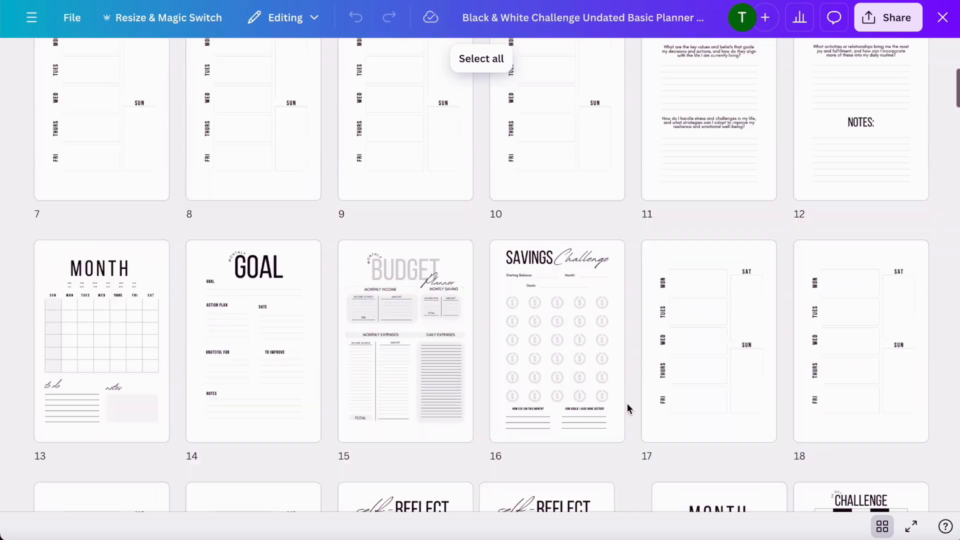
scroll(629, 408, up, 6)
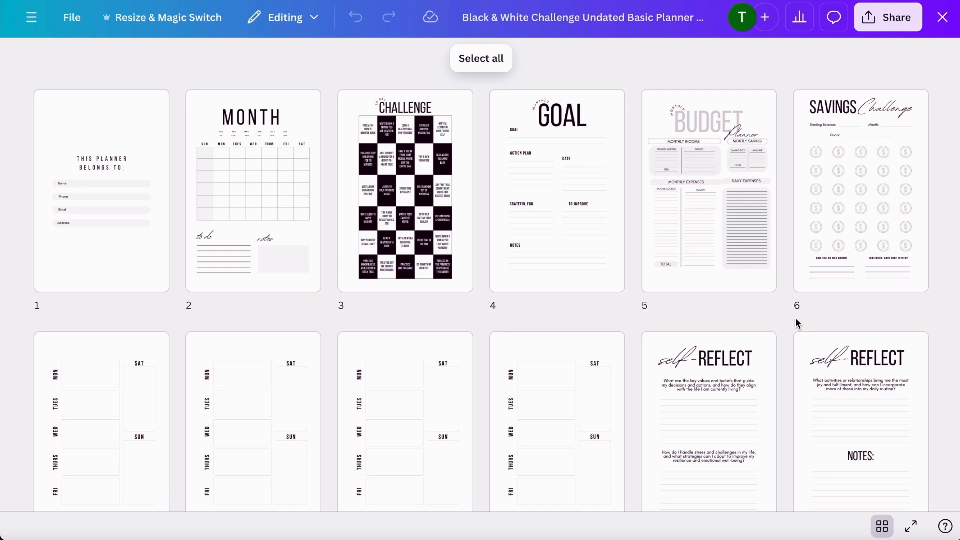
Switch from recent designs to the dark undated annual planner cover.
click(31, 17)
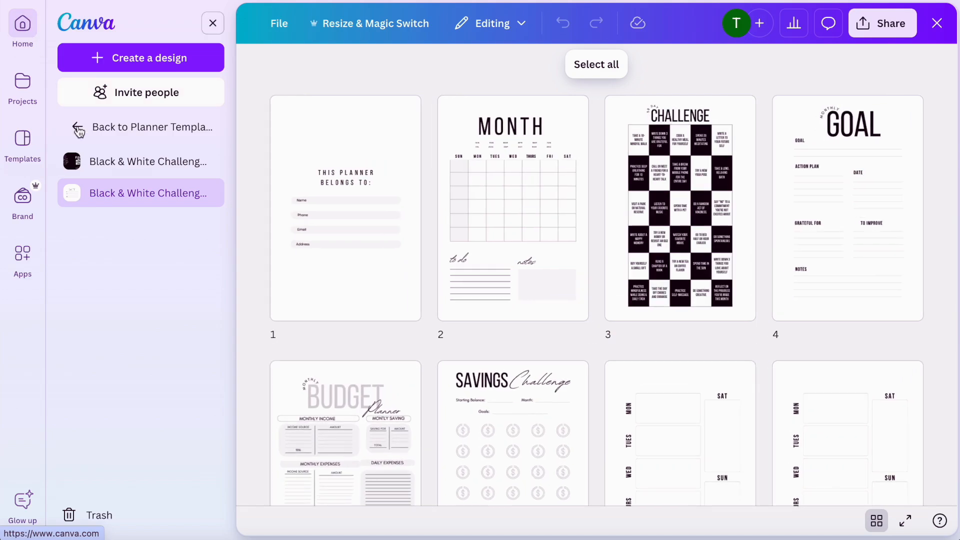
click(118, 162)
click(212, 23)
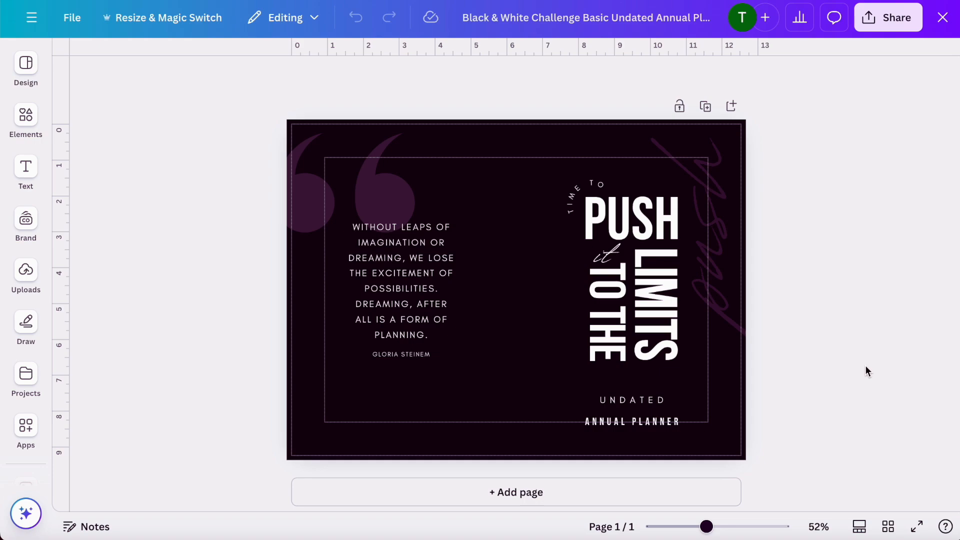
Download the one-page cover as a PDF Print file with the CMYK colour profile.
click(893, 18)
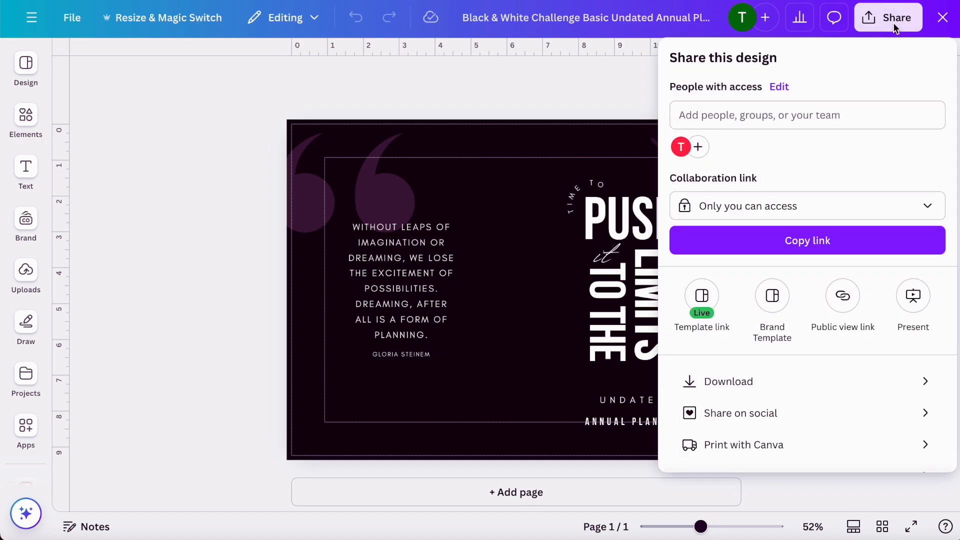
click(758, 381)
click(886, 118)
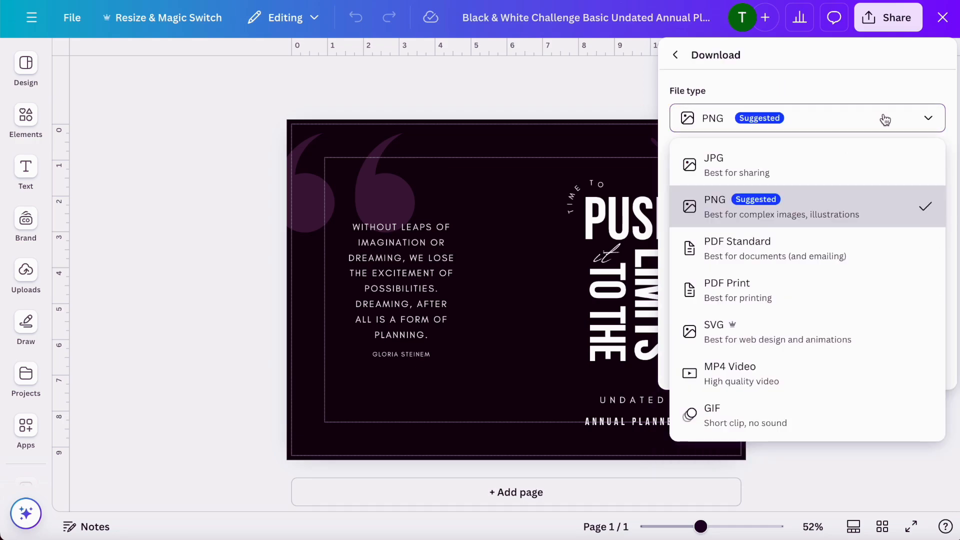
click(790, 287)
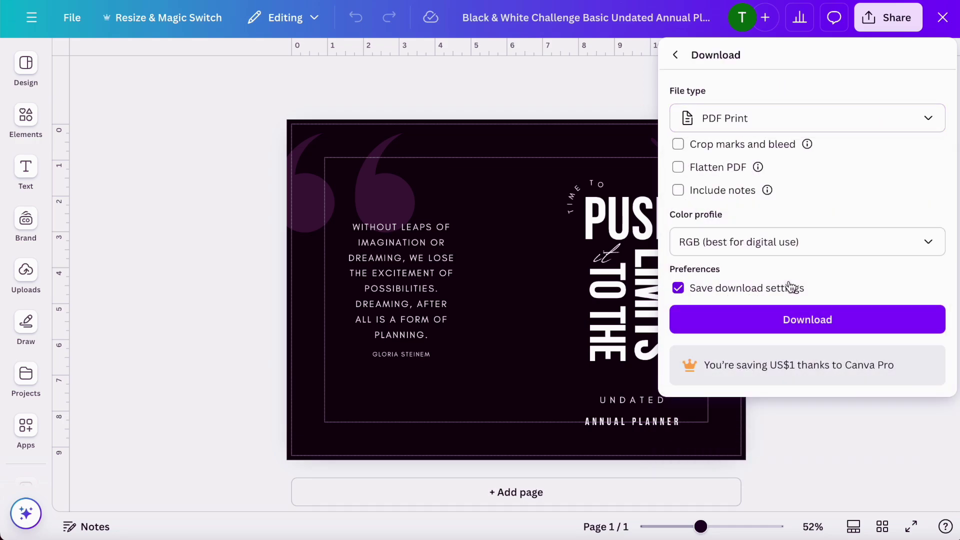
click(856, 242)
click(783, 316)
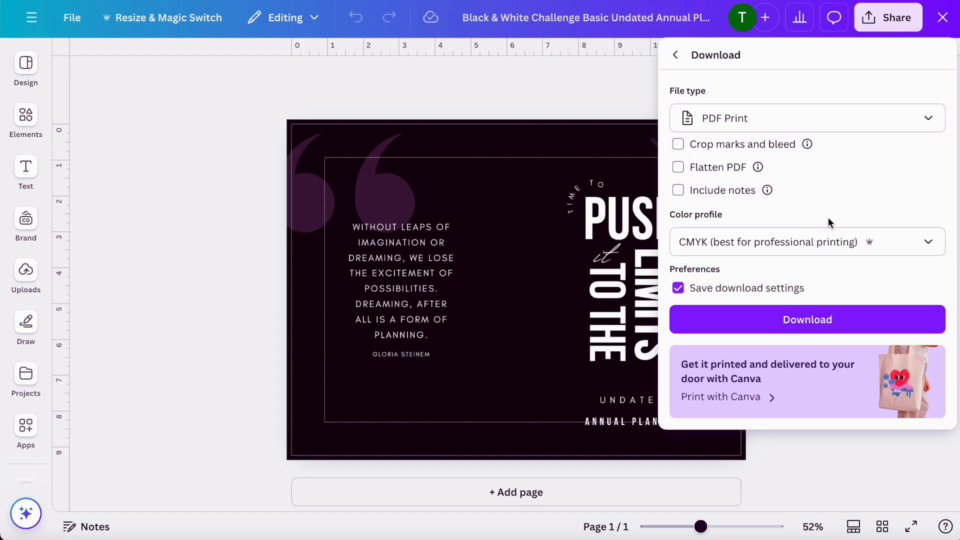
click(839, 319)
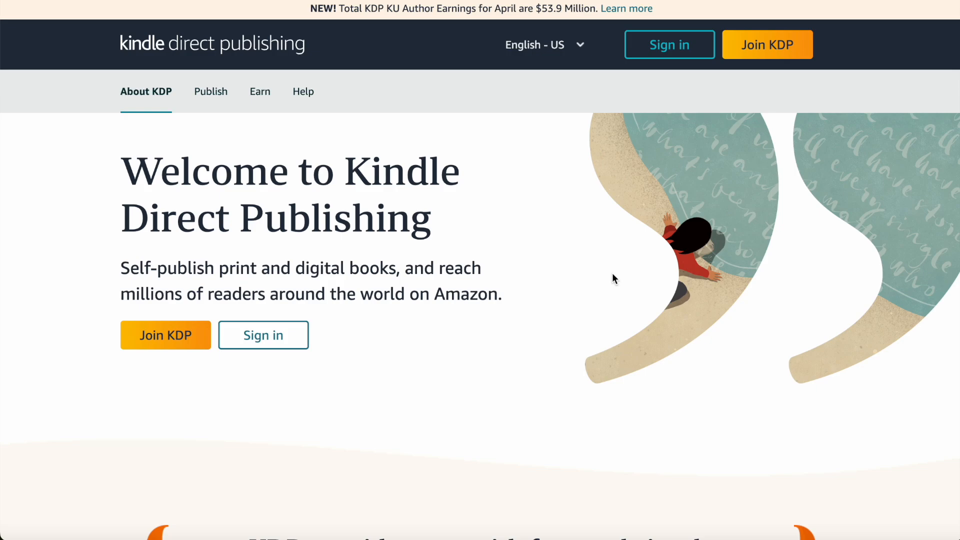
Sign in to the KDP Bookshelf and start creating a new paperback title.
click(699, 45)
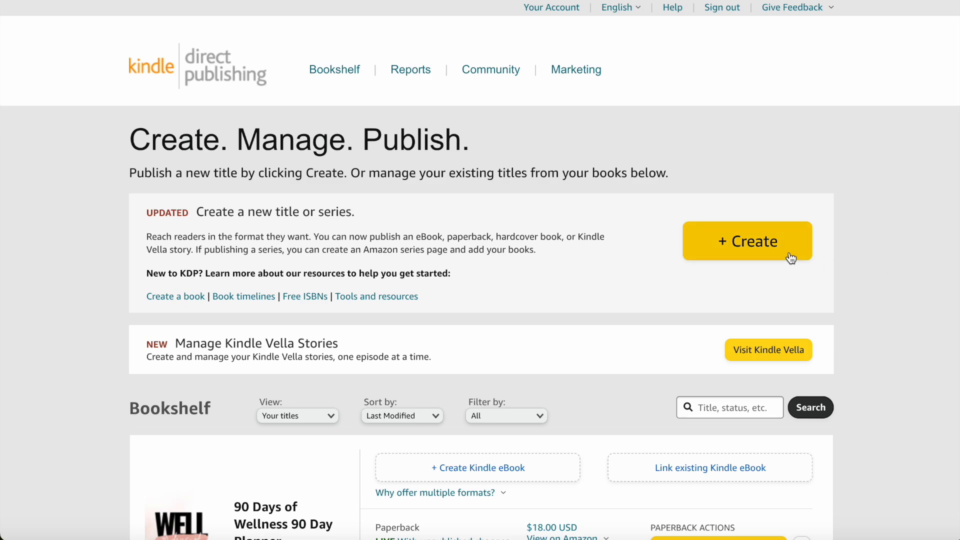
click(756, 251)
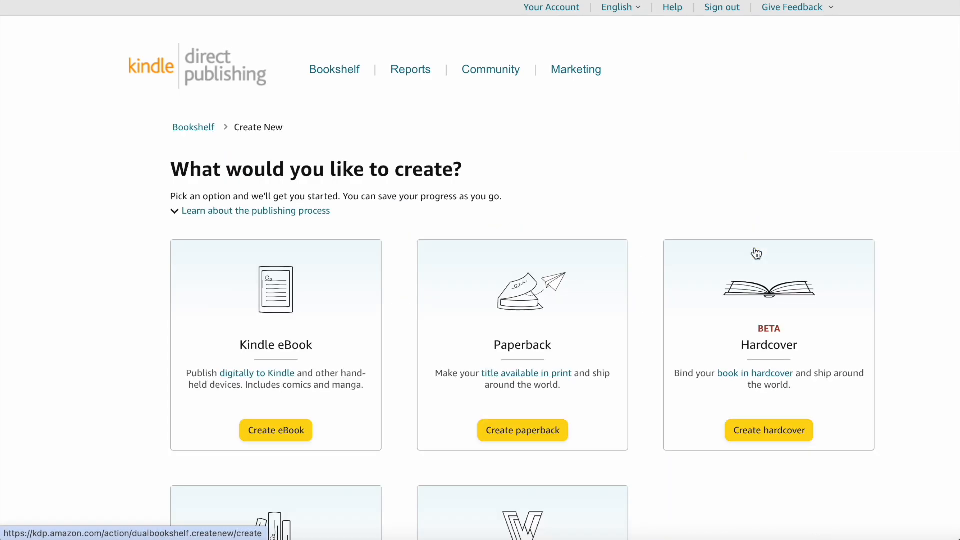
scroll(756, 254, down, 1)
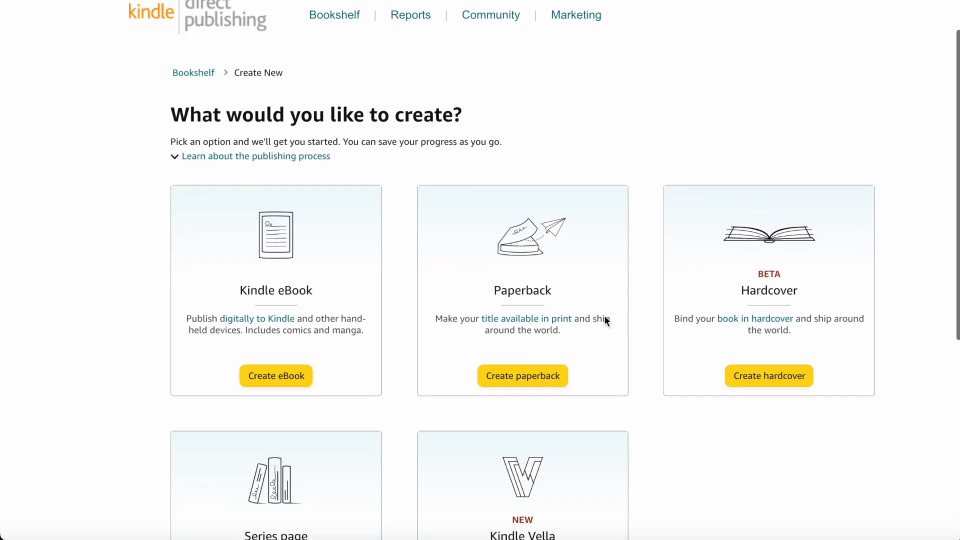
click(525, 380)
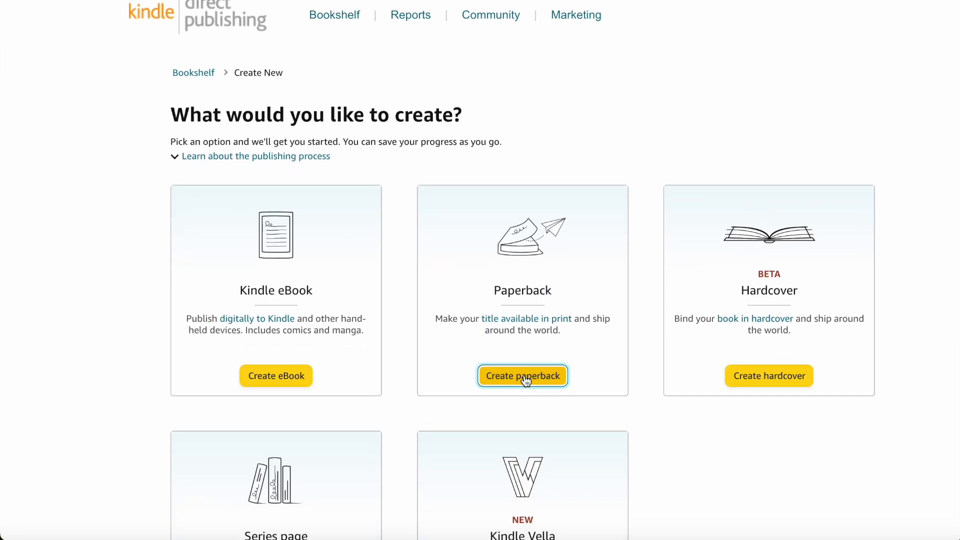
scroll(526, 381, down, 3)
scroll(523, 331, down, 2)
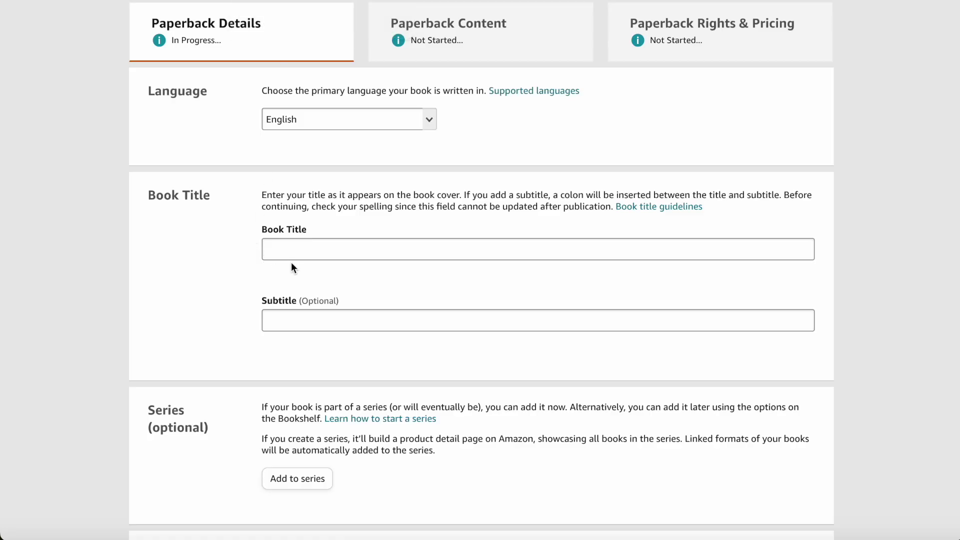
Enter the title 'Time To Push It To The Limits' and subtitle 'Undated Annual Planner'.
click(292, 250)
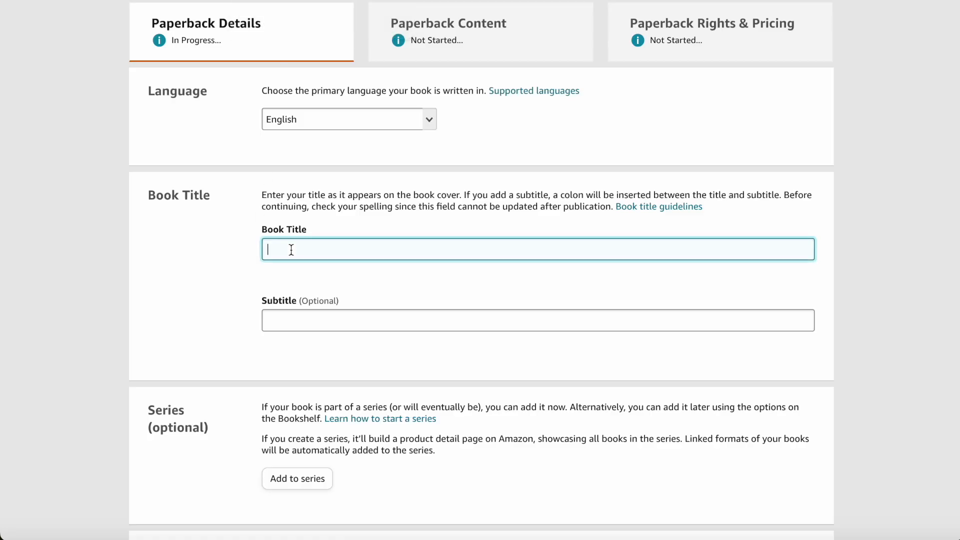
text(Tme )
text(To Push)
text(ItTo)
text( The n)
text(mits)
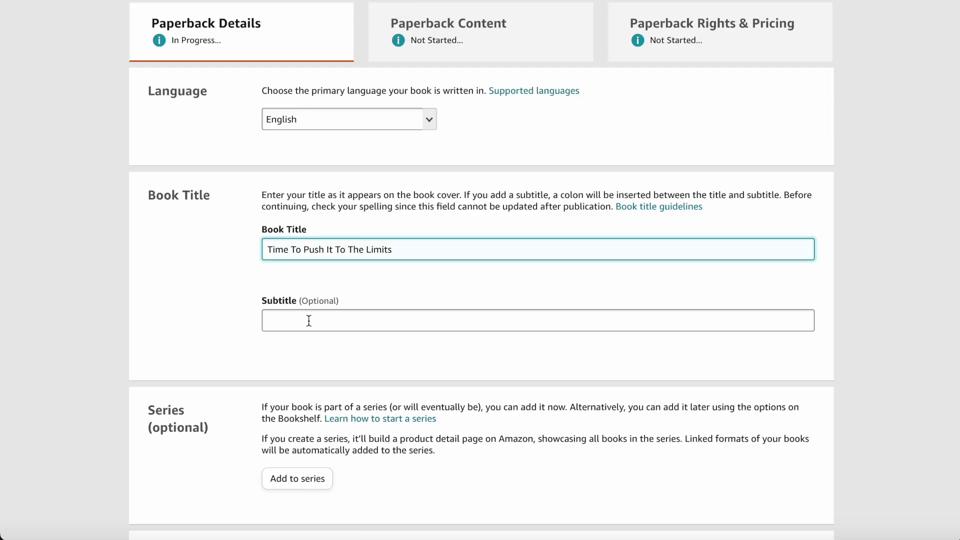
click(304, 322)
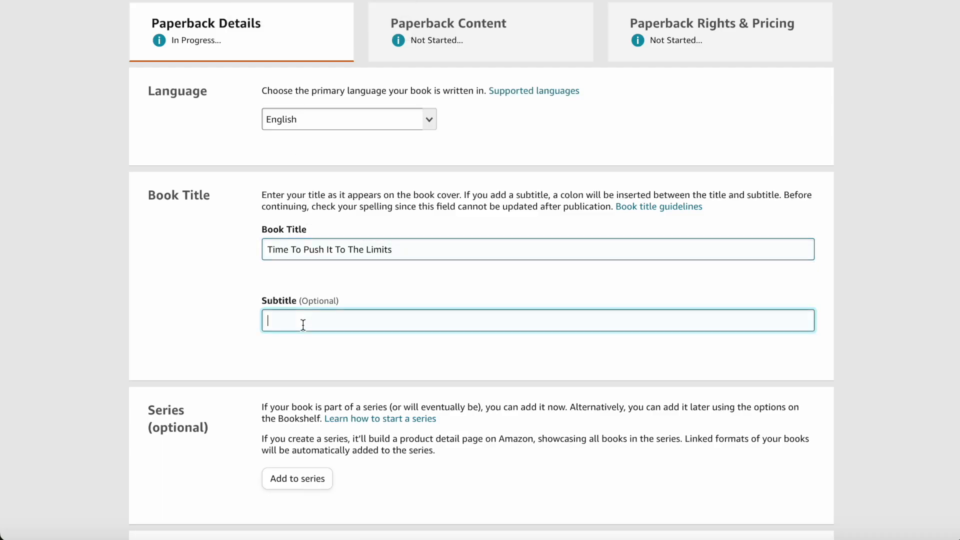
text(Undated)
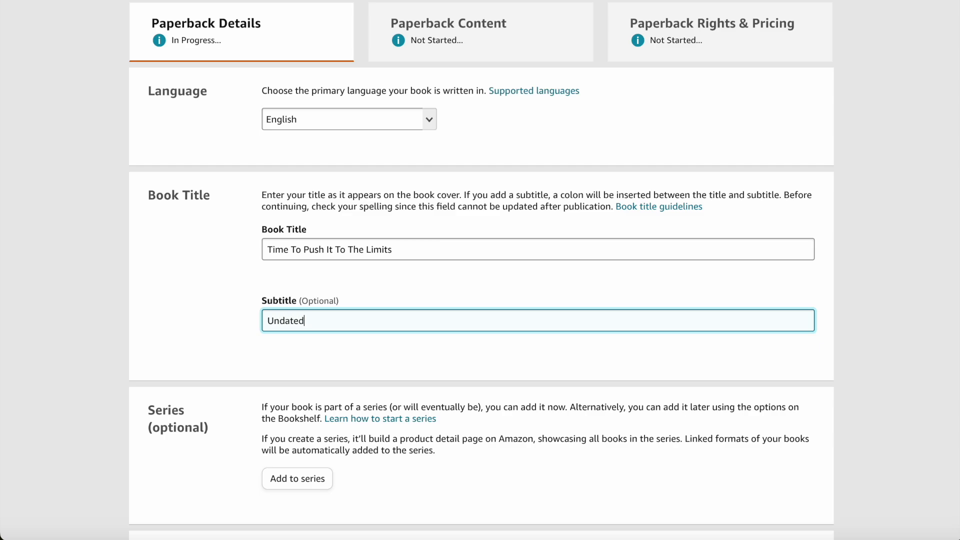
text( Annual )
text(Planner)
click(164, 330)
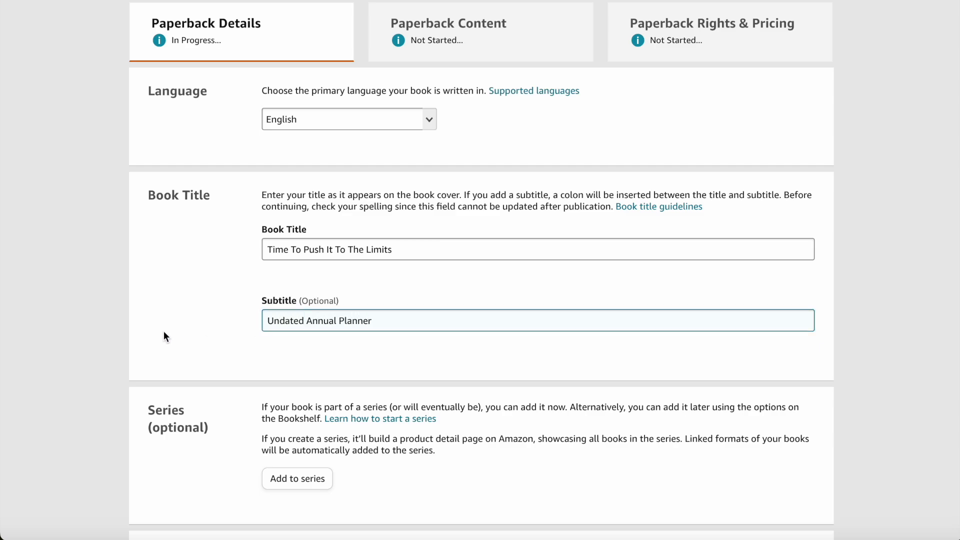
scroll(219, 376, down, 3)
scroll(218, 376, down, 3)
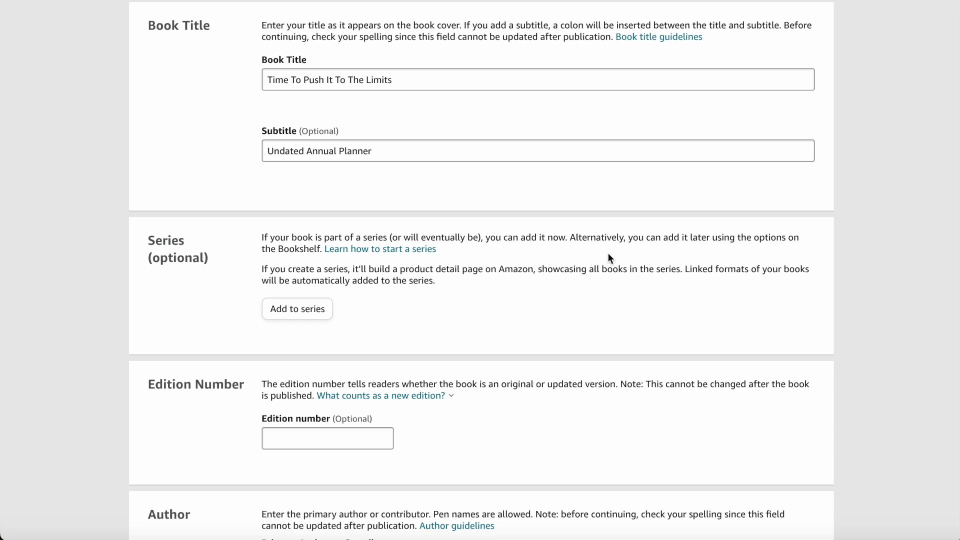
scroll(664, 260, down, 1)
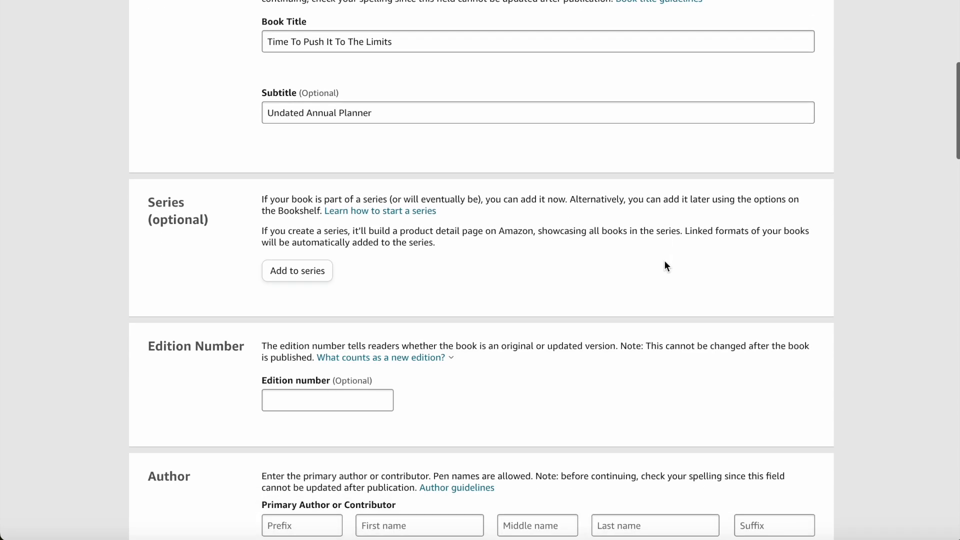
scroll(664, 261, down, 4)
scroll(665, 261, down, 1)
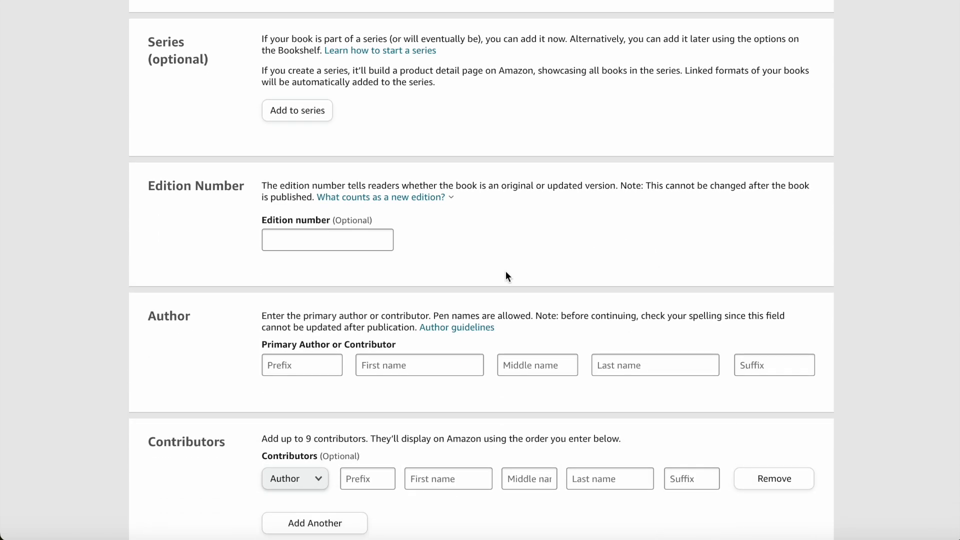
scroll(470, 263, down, 1)
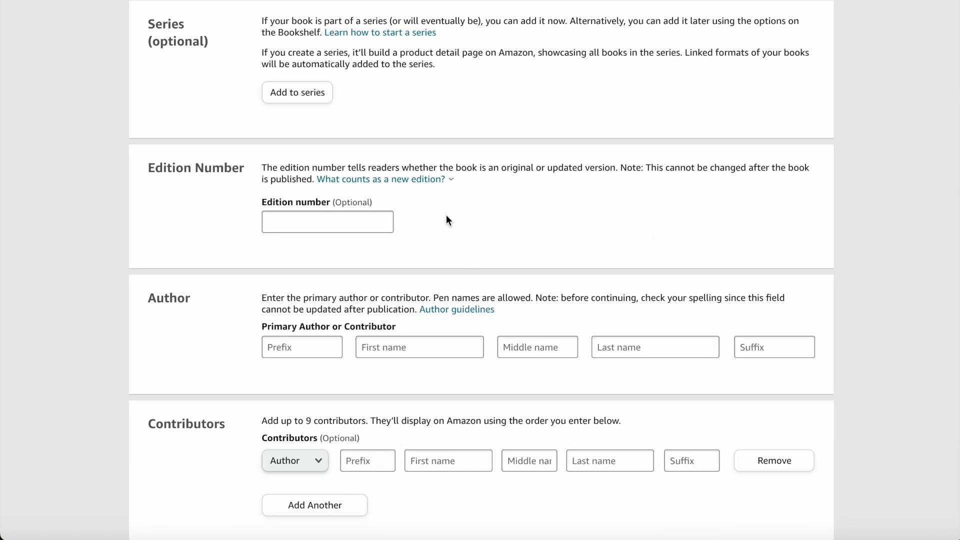
scroll(446, 220, down, 2)
scroll(447, 221, down, 2)
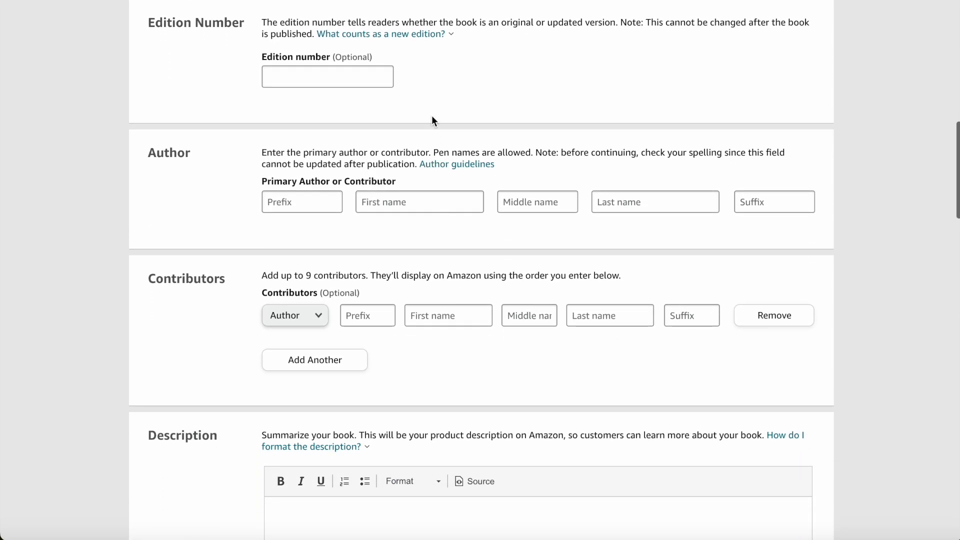
scroll(432, 116, up, 1)
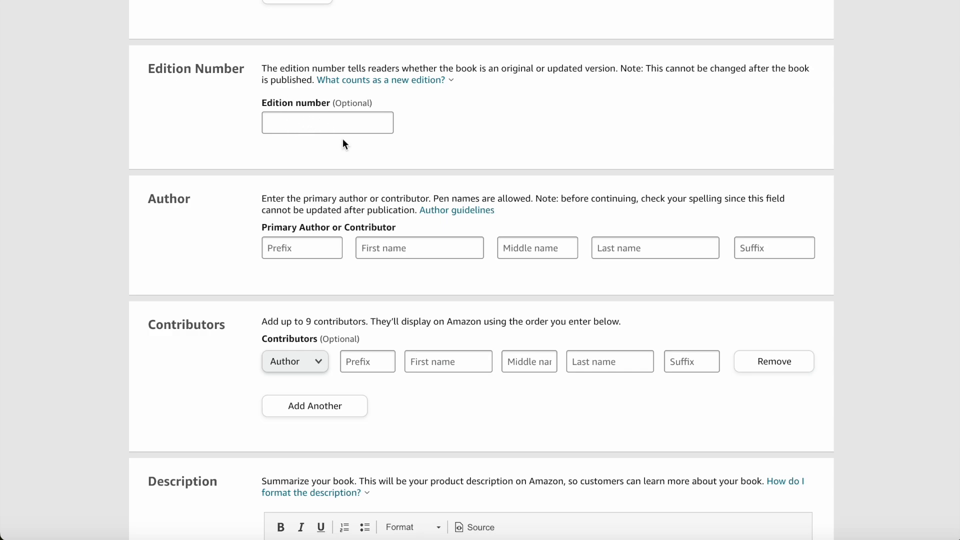
scroll(343, 139, down, 2)
scroll(298, 214, down, 1)
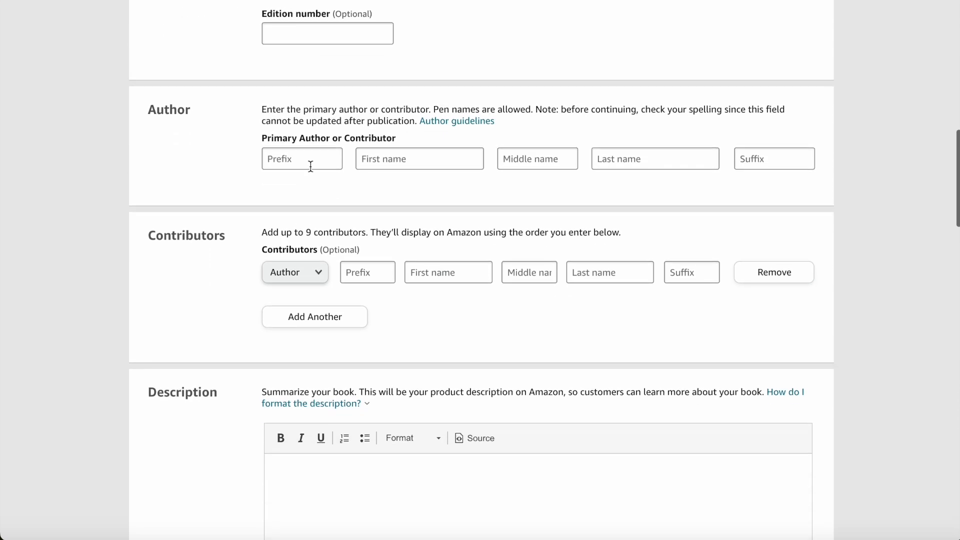
Autofill the primary author's name, reach the Description editor, and switch to ChatGPT.
click(390, 160)
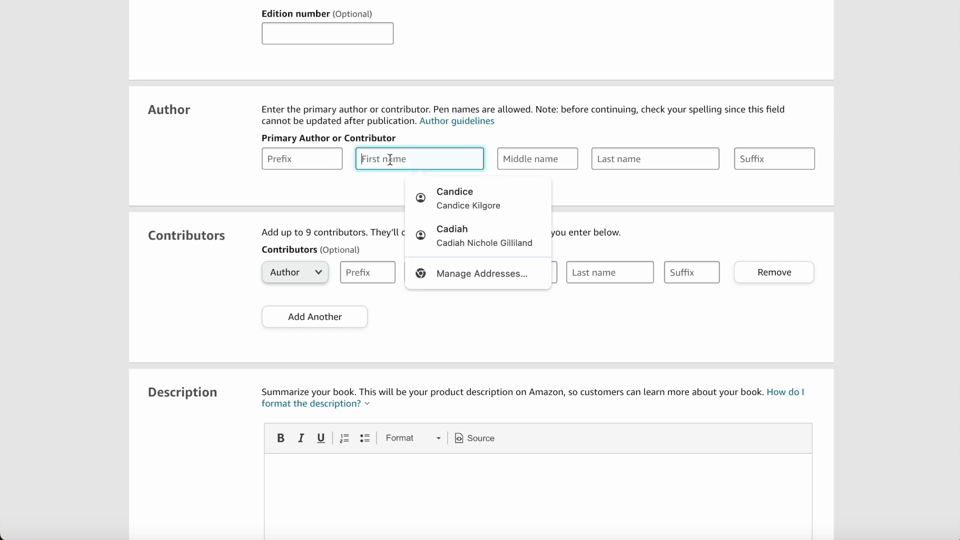
click(446, 196)
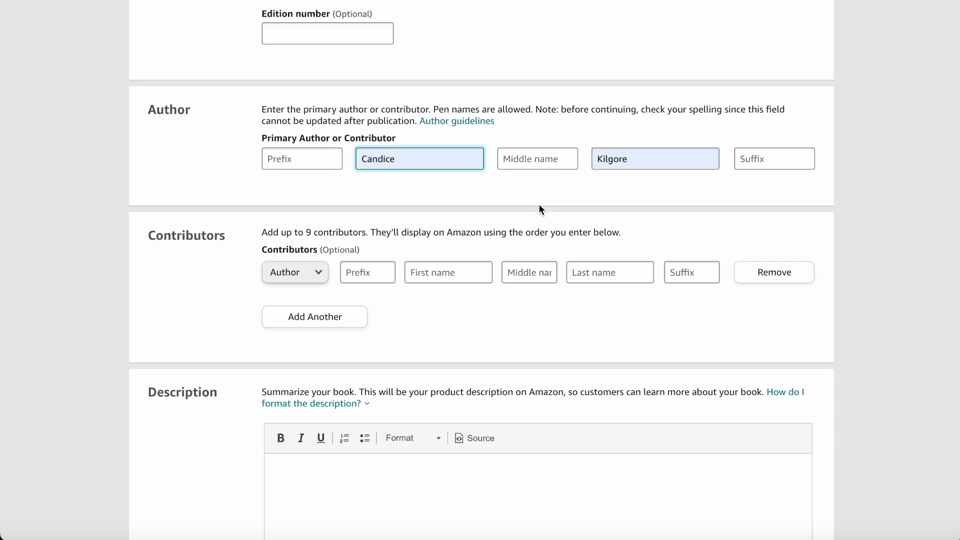
scroll(539, 204, down, 1)
scroll(539, 203, down, 1)
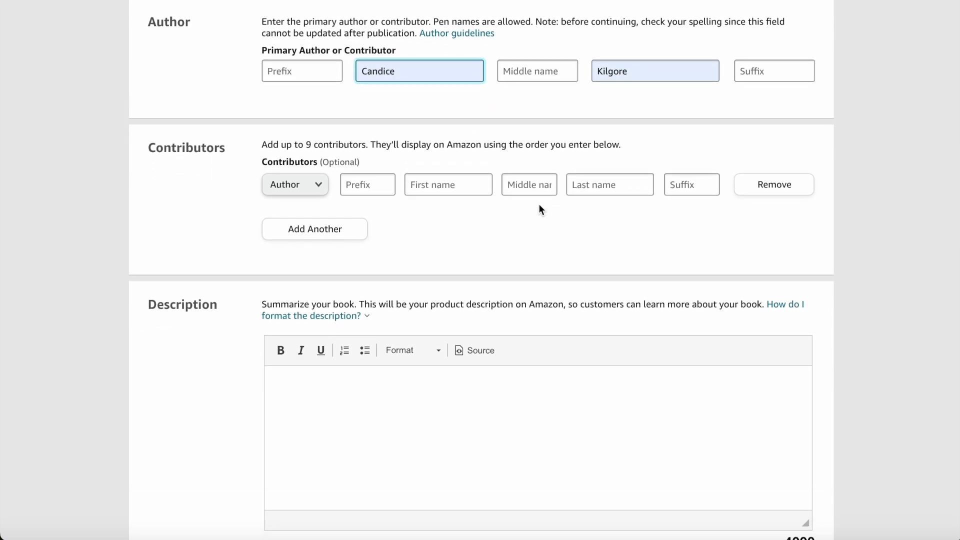
scroll(539, 203, down, 1)
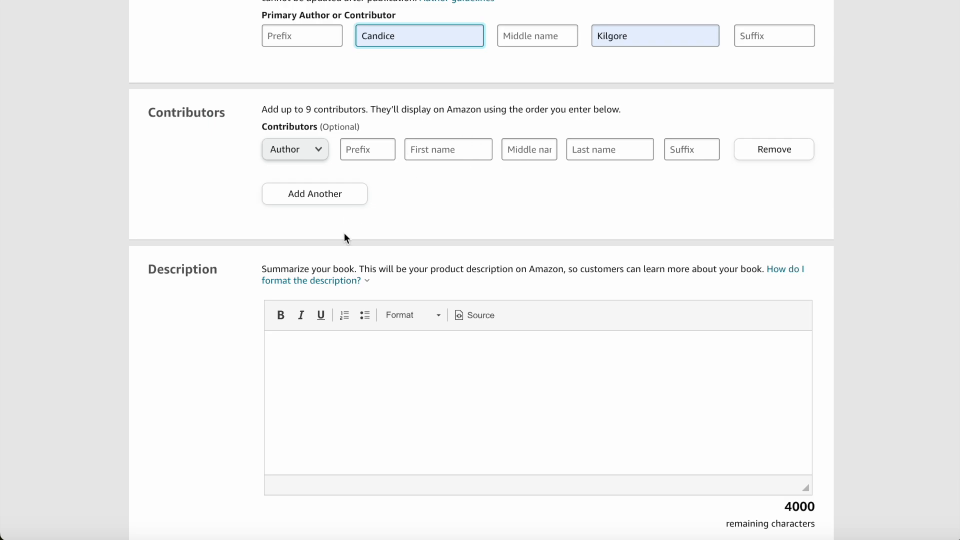
scroll(518, 197, down, 2)
click(376, 279)
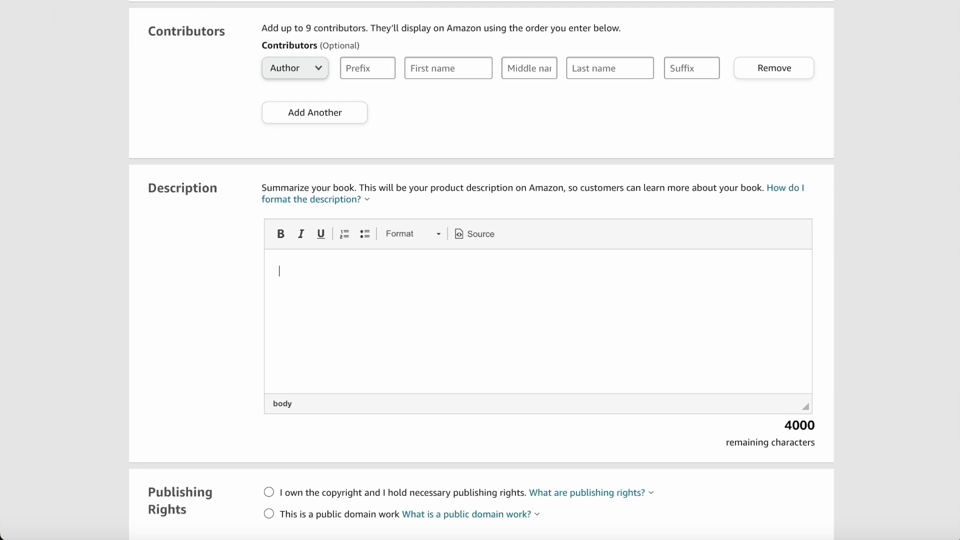
key(ctrl+Tab)
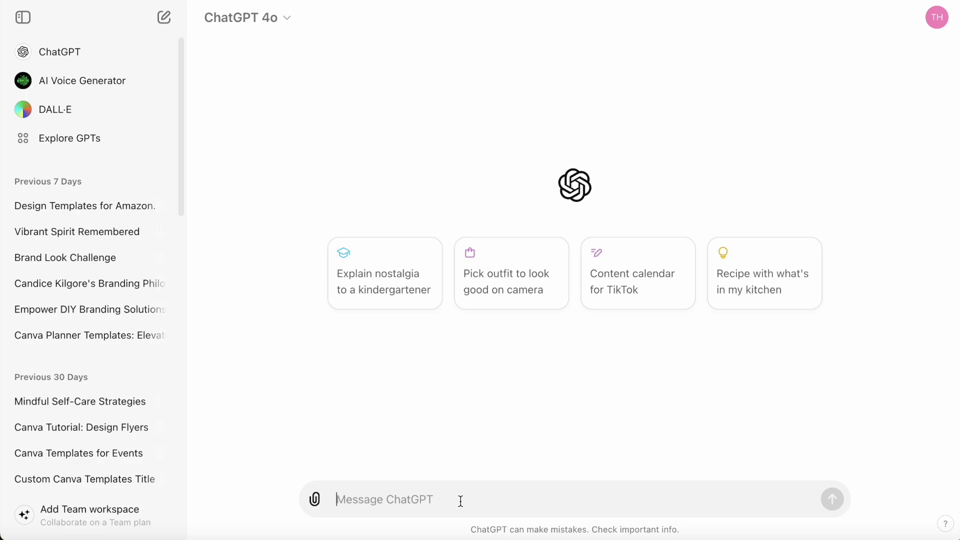
text(We)
Send a prompt asking for a short Amazon description of the undated annual planner.
key(BackSpace)
text(ri)
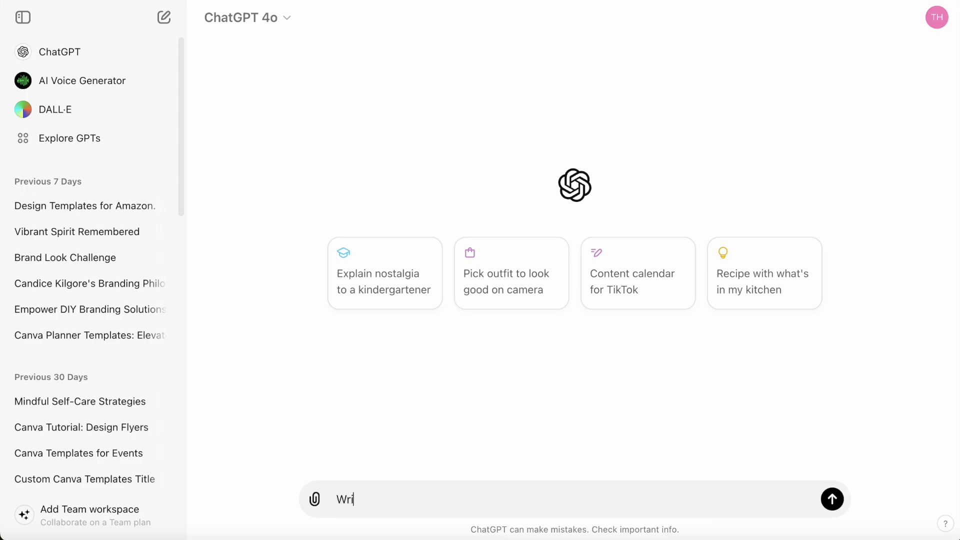
text(te a s)
text(hort Am)
text(azon De)
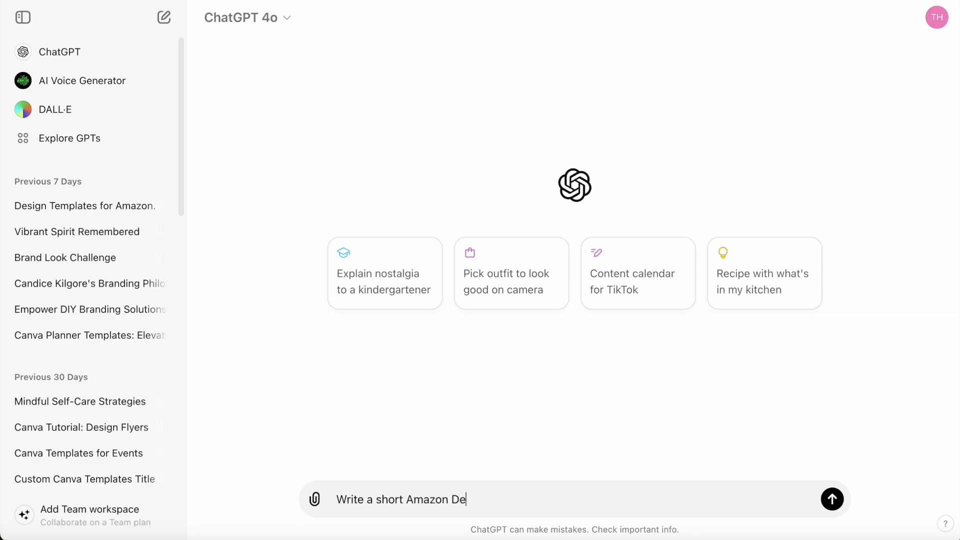
text(scriptio)
text(n for an )
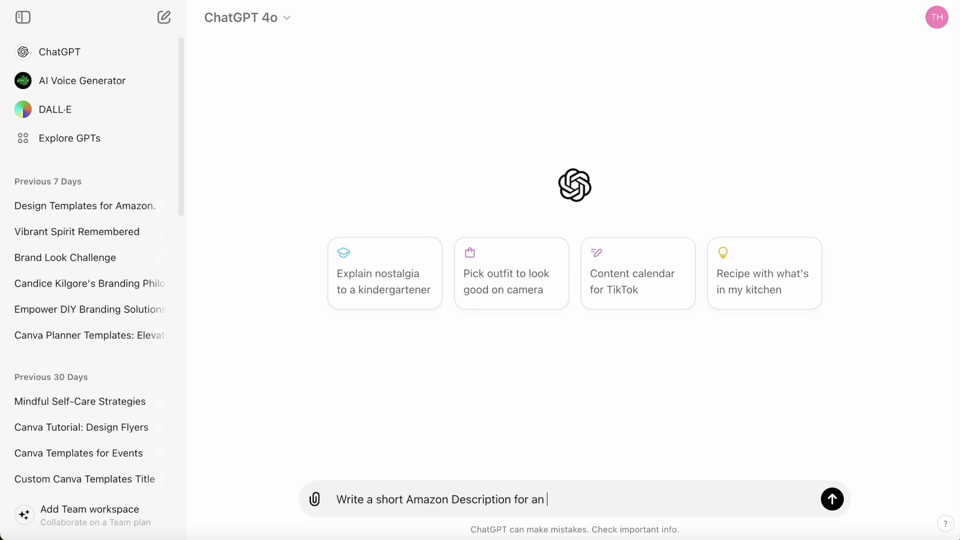
text(Undated A)
text(nnual Pln)
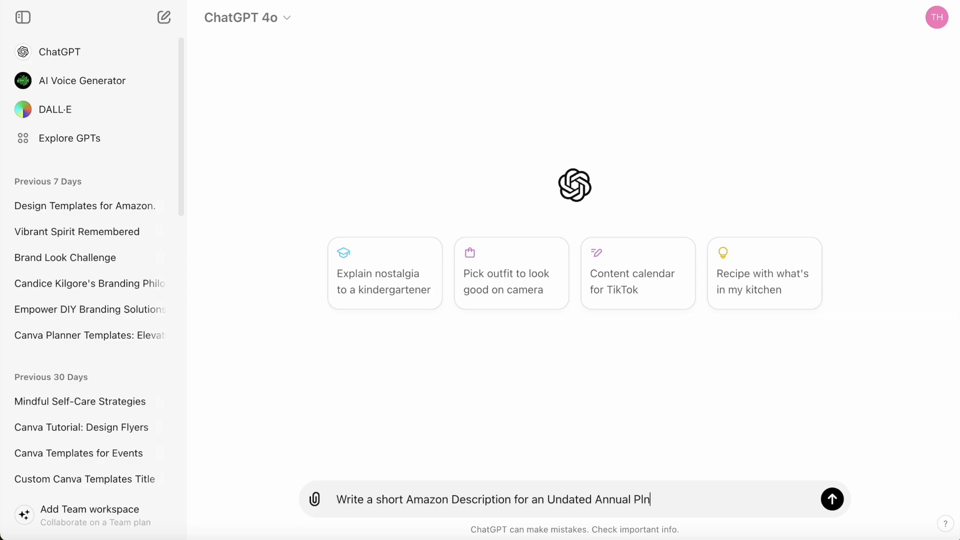
key(BackSpace)
text(anne)
text(r title)
text(d "Pus)
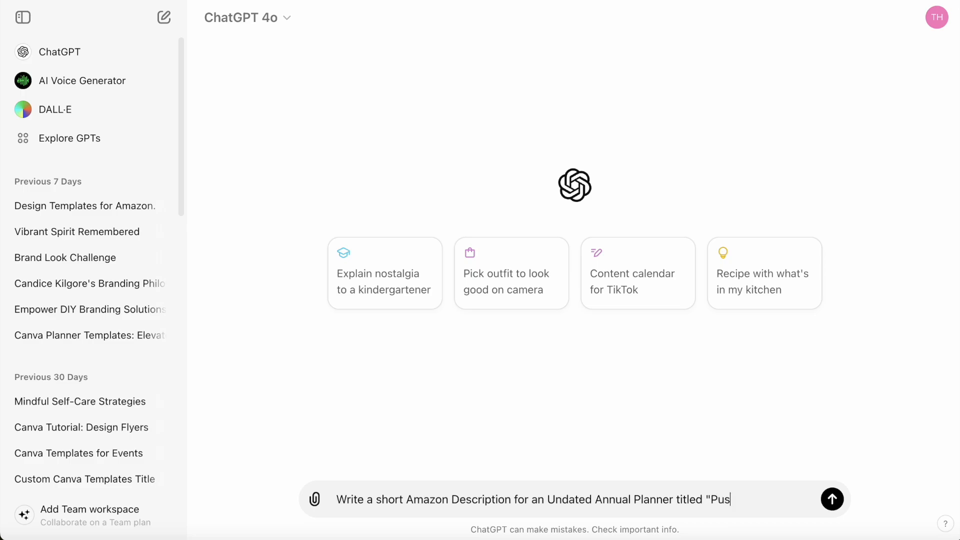
text(hi it)
key(BackSpace)
key(BackSpace)
key(BackSpace)
key(BackSpace)
key(BackSpace)
key(BackSpace)
text(It's T)
text(ime To P)
text(ush it)
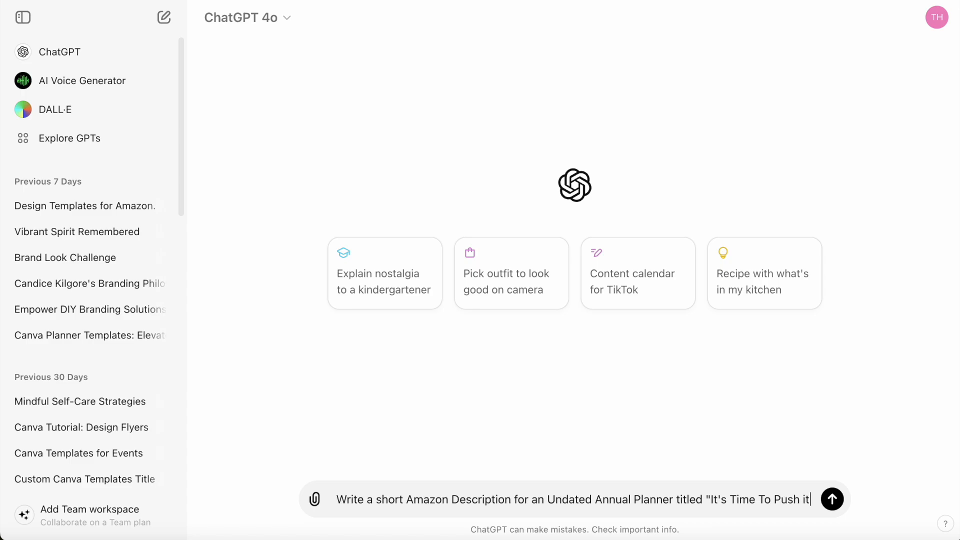
text( To The L)
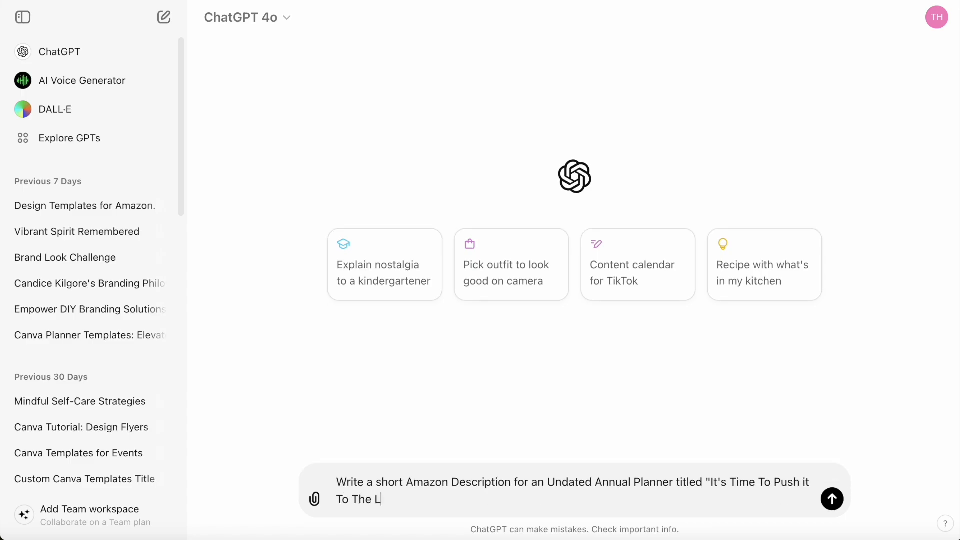
text(imits)
text(")
key(Return)
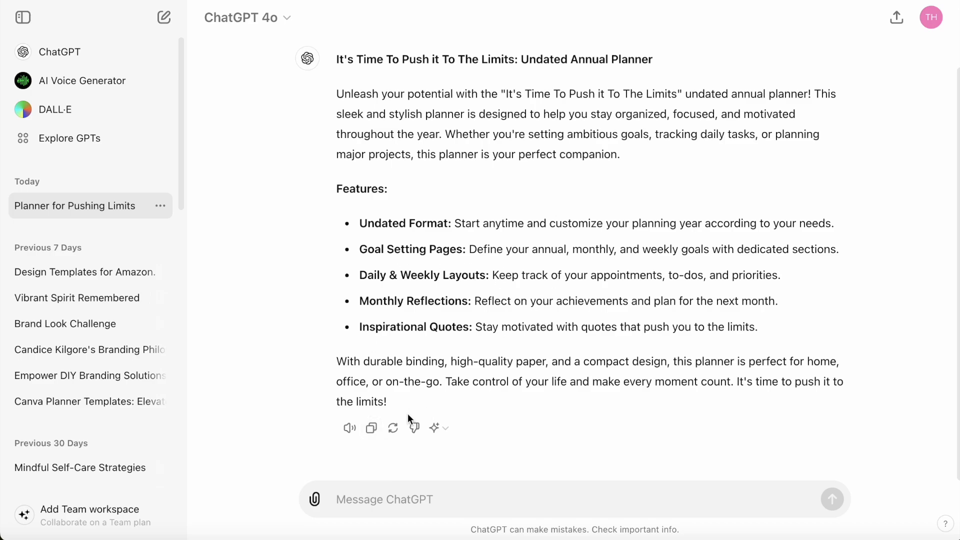
Copy ChatGPT's generated planner description.
click(371, 428)
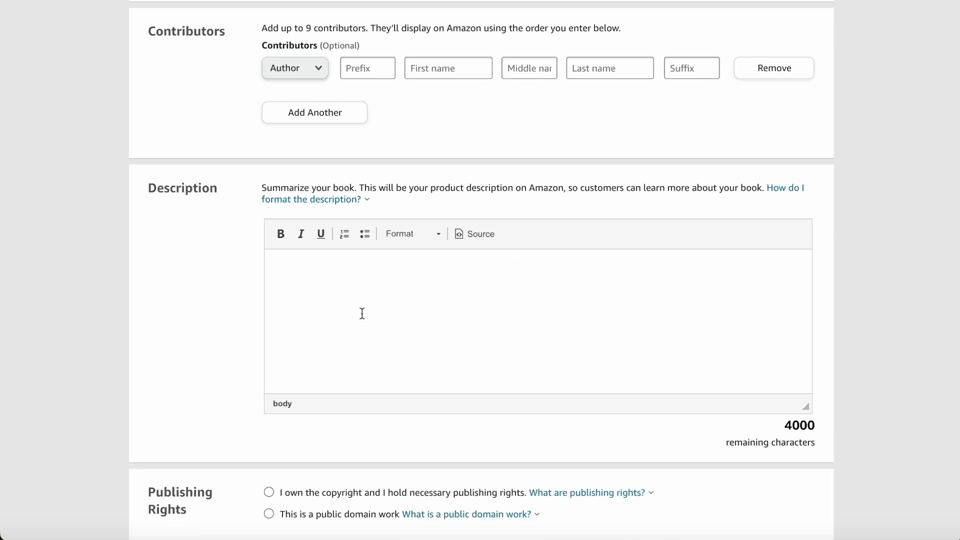
Paste the description into KDP, strip asterisks around the title and Features:, and bold the Features: heading.
click(316, 270)
key(ctrl+v)
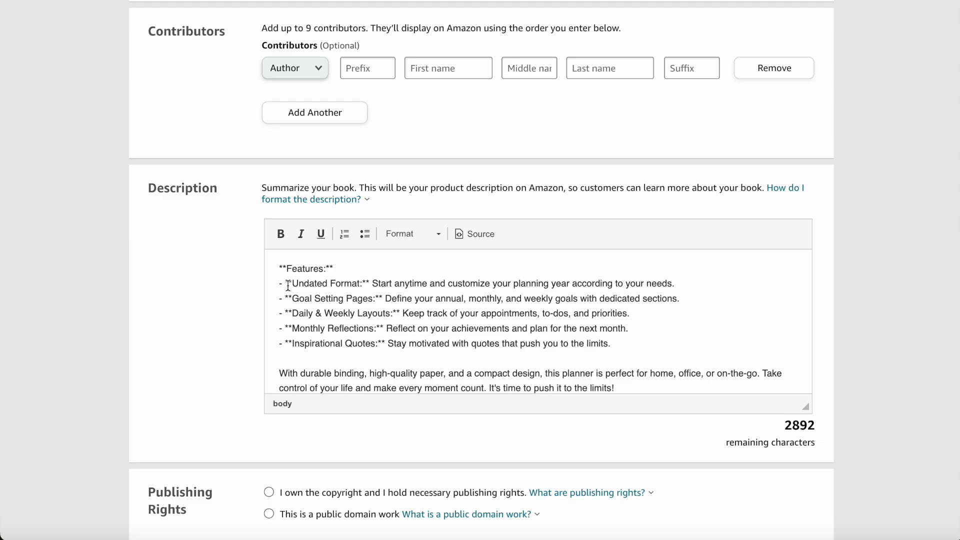
scroll(287, 285, down, 1)
scroll(296, 324, up, 5)
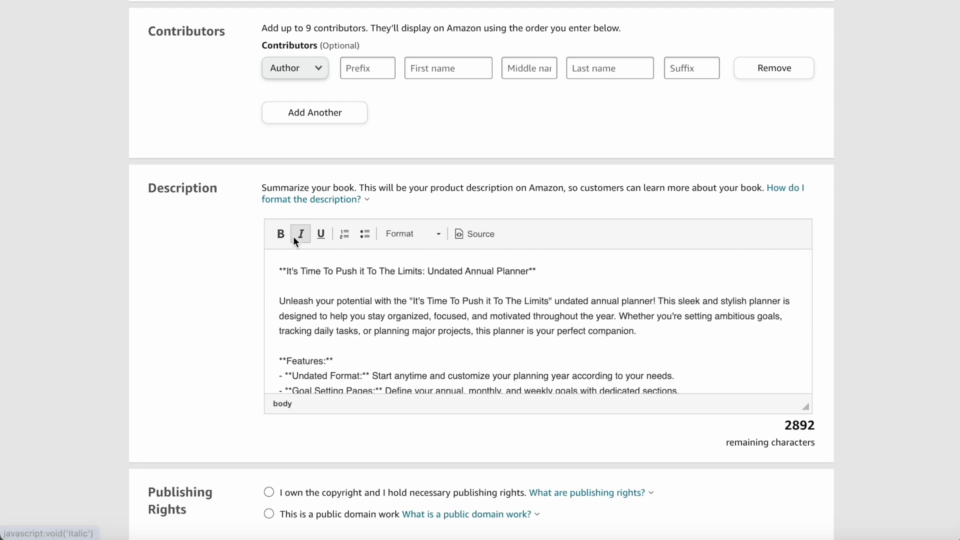
click(288, 272)
key(BackSpace)
key(BackSpace)
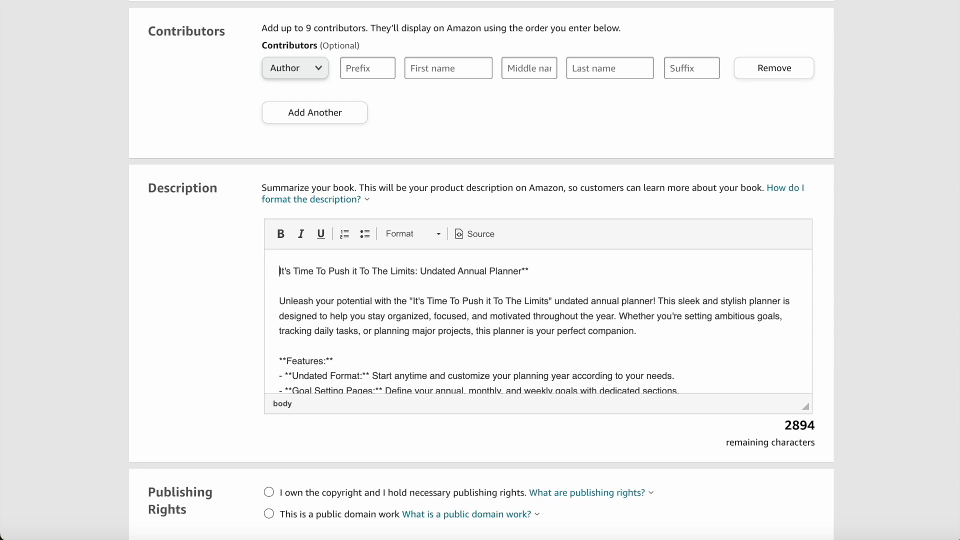
key(BackSpace)
key(BackSpace)
scroll(403, 324, down, 3)
scroll(315, 330, down, 1)
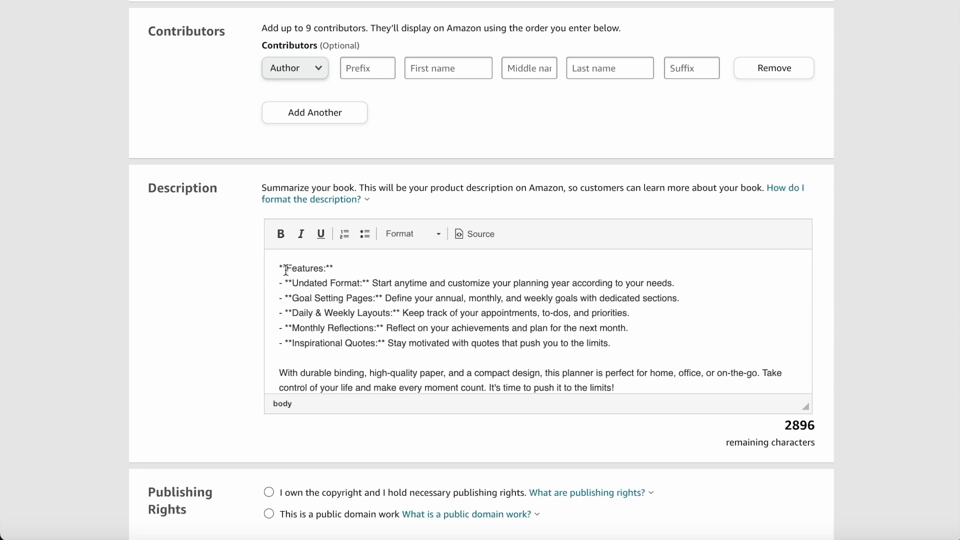
click(288, 268)
key(BackSpace)
key(BackSpace)
click(325, 269)
key(BackSpace)
key(BackSpace)
double_click(299, 269)
click(280, 234)
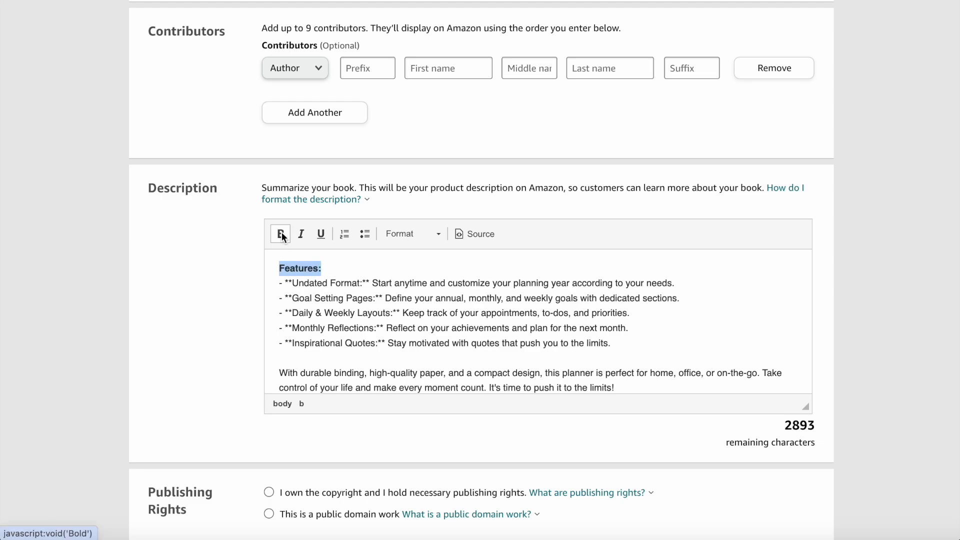
Remove the asterisks before Undated Format, Goal Setting Pages, Daily & Weekly Layouts and Monthly Reflections.
click(285, 283)
key(BackSpace)
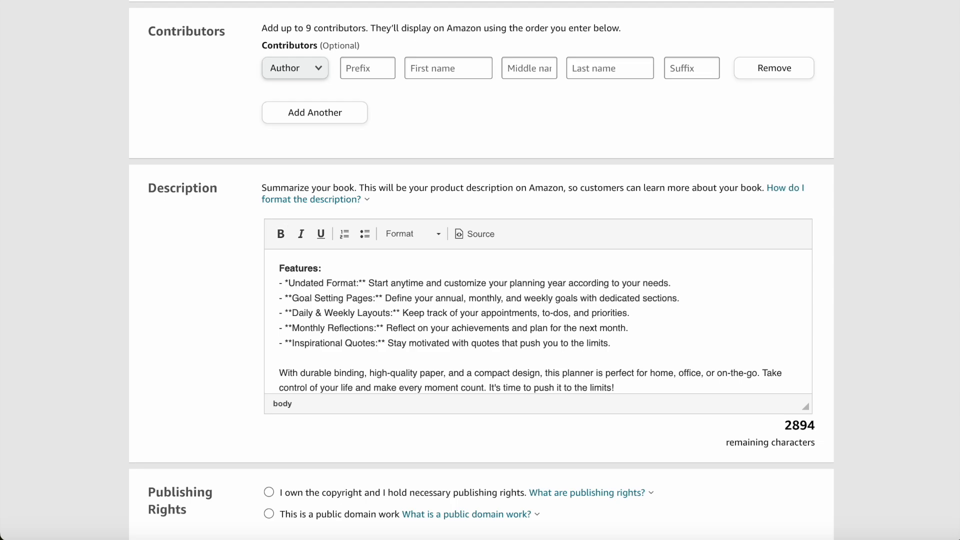
key(BackSpace)
click(292, 298)
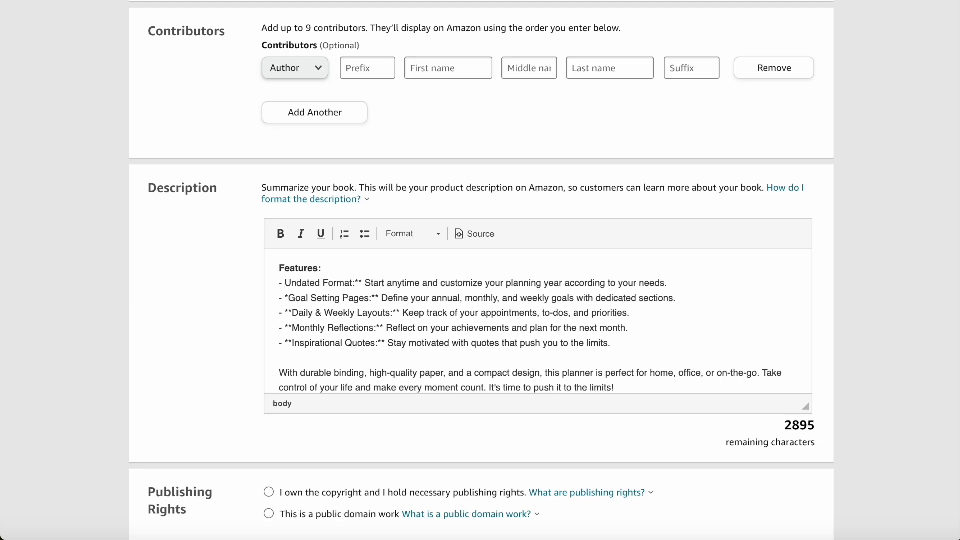
key(BackSpace)
key(BackSpace)
click(292, 313)
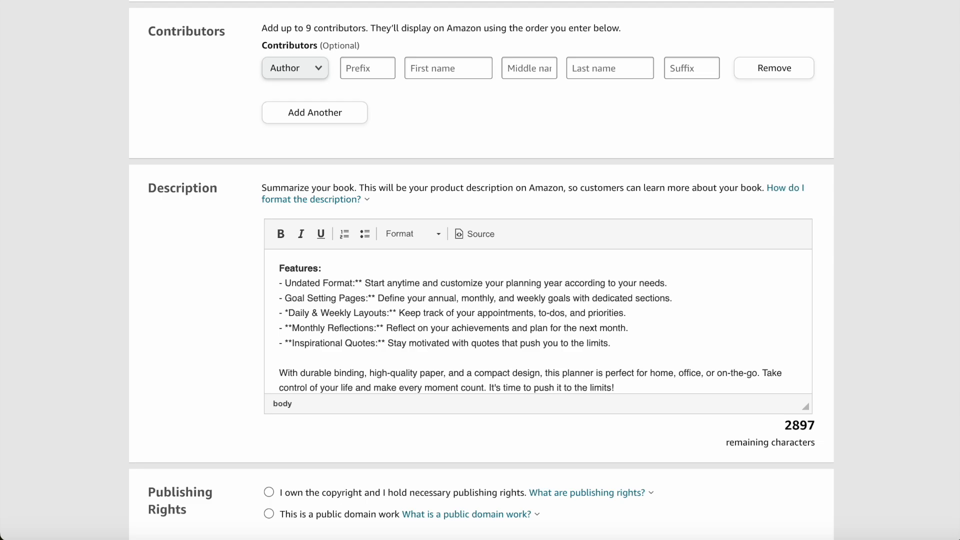
key(BackSpace)
key(BackSpace)
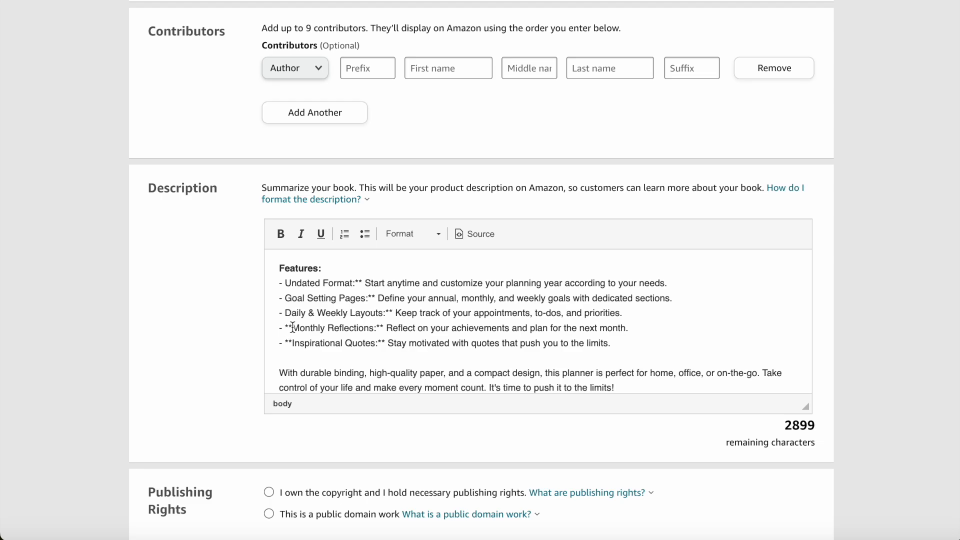
click(292, 328)
key(BackSpace)
key(BackSpace)
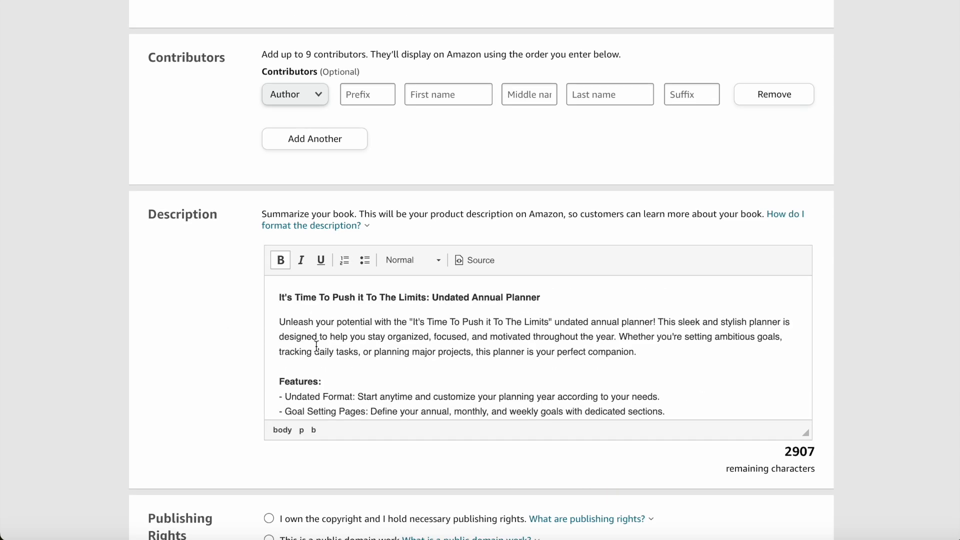
scroll(316, 345, down, 5)
scroll(231, 379, down, 10)
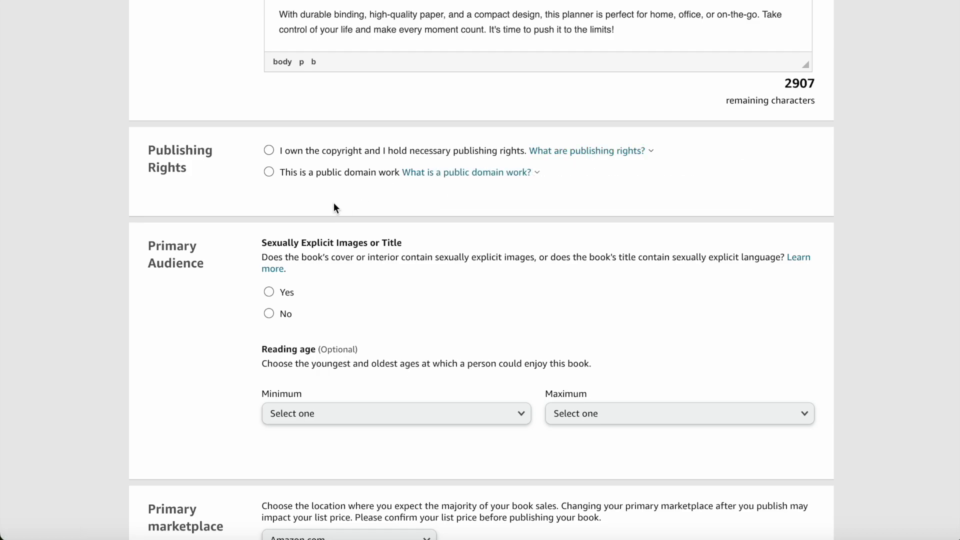
Declare copyright ownership, mark explicit content No, and keep Amazon.com as primary marketplace.
click(269, 172)
click(270, 150)
scroll(331, 240, down, 3)
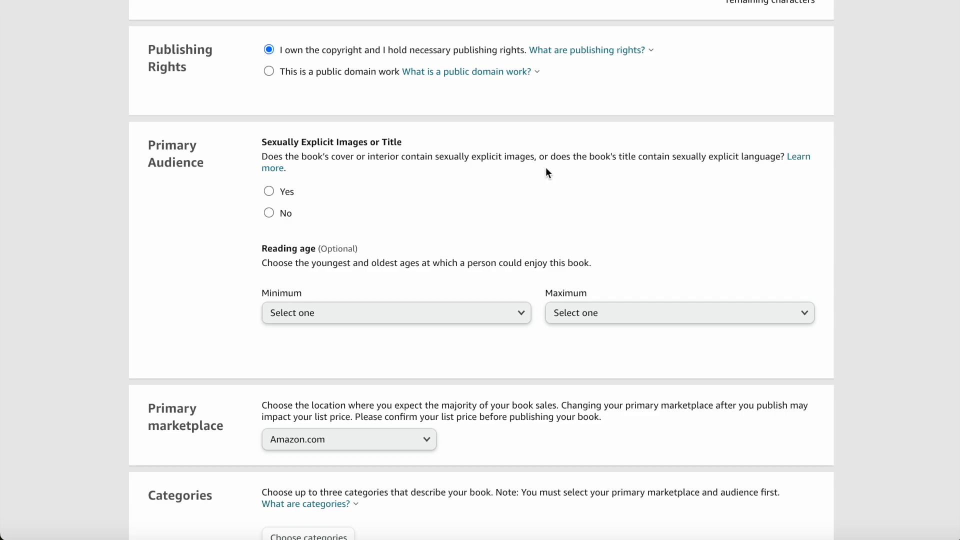
click(269, 213)
scroll(355, 231, down, 3)
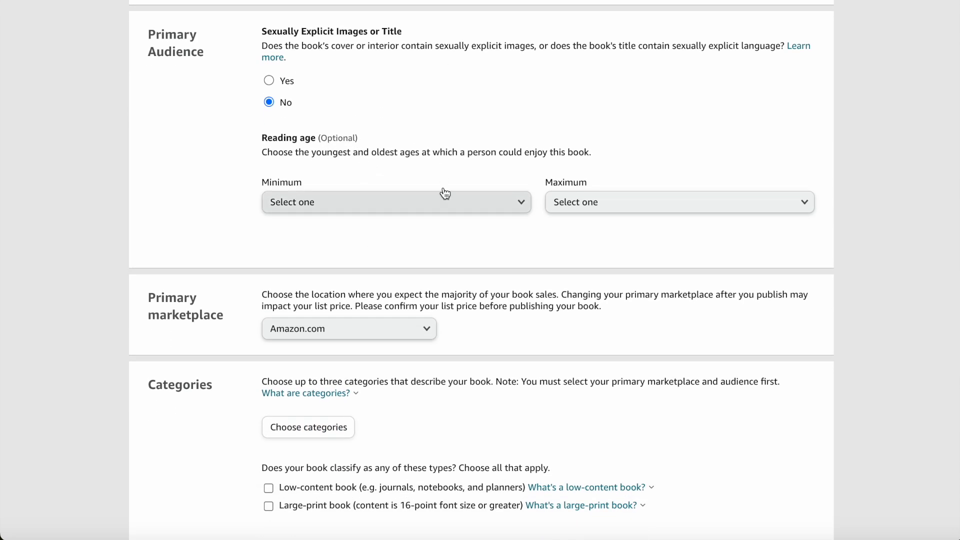
scroll(287, 218, down, 3)
scroll(270, 248, down, 2)
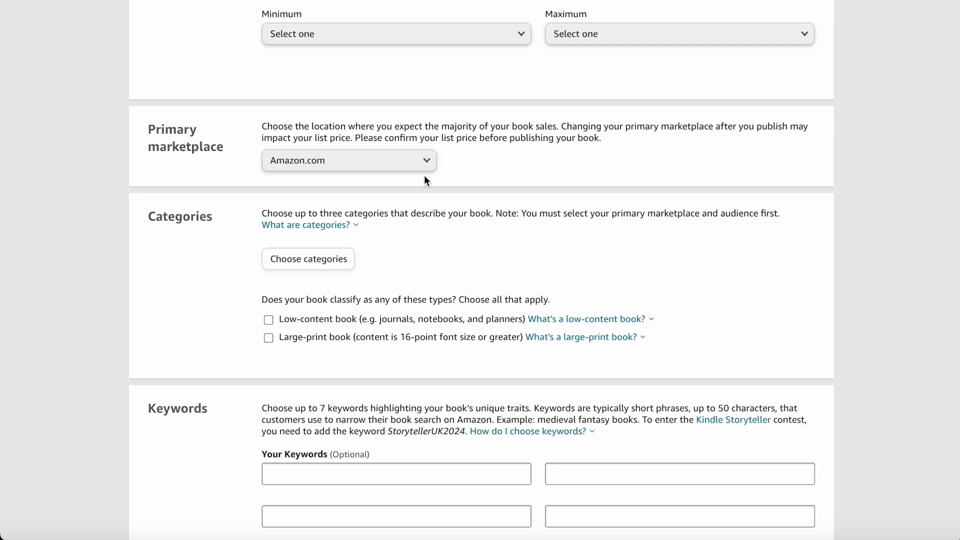
click(418, 164)
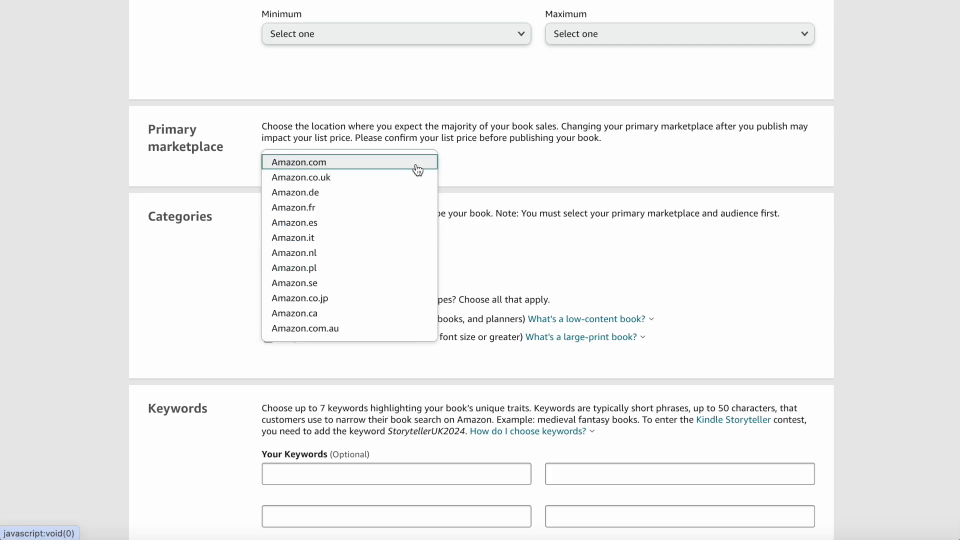
click(387, 164)
scroll(444, 162, down, 3)
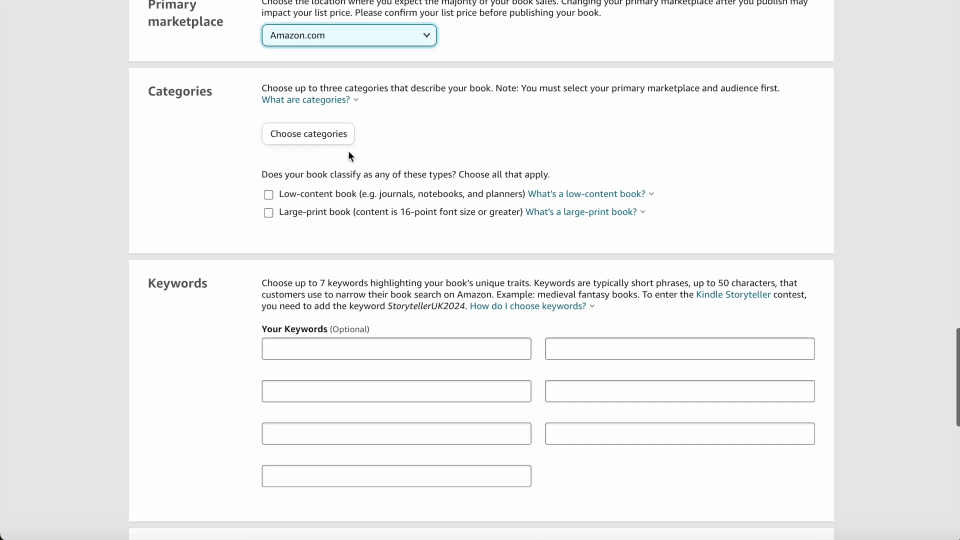
Save the category Books › Self-Help › Personal Transformation › Self Help.
click(315, 137)
click(383, 258)
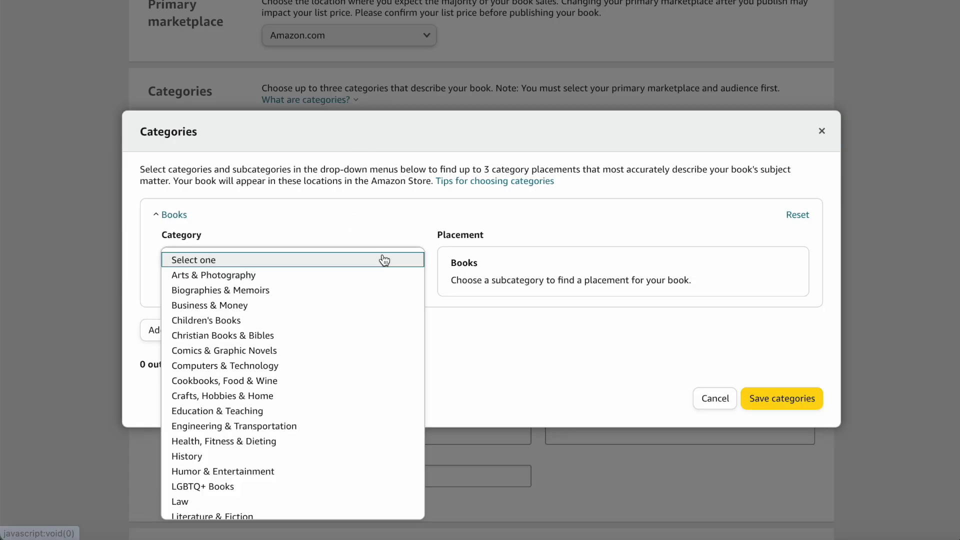
scroll(371, 333, down, 1)
scroll(371, 333, down, 2)
scroll(370, 333, down, 2)
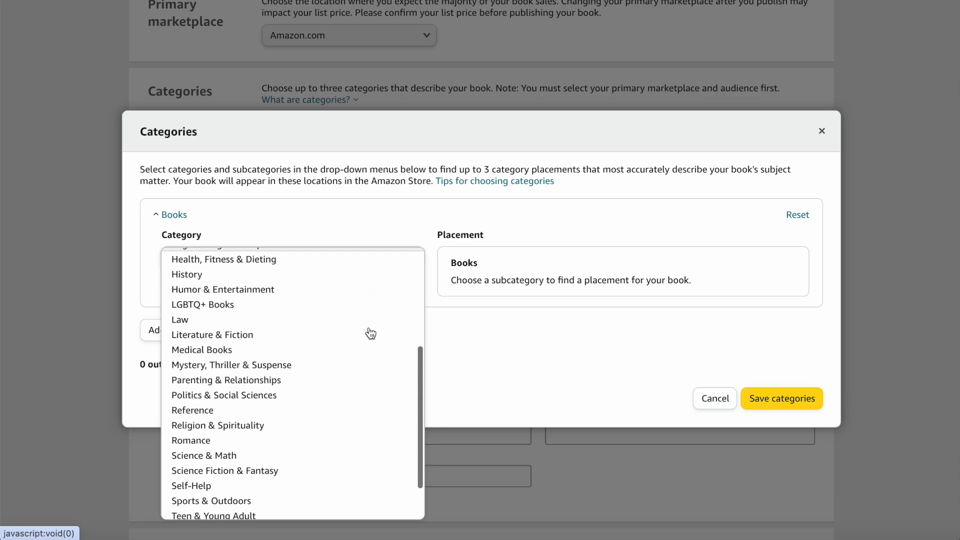
scroll(371, 333, down, 1)
scroll(371, 333, down, 1)
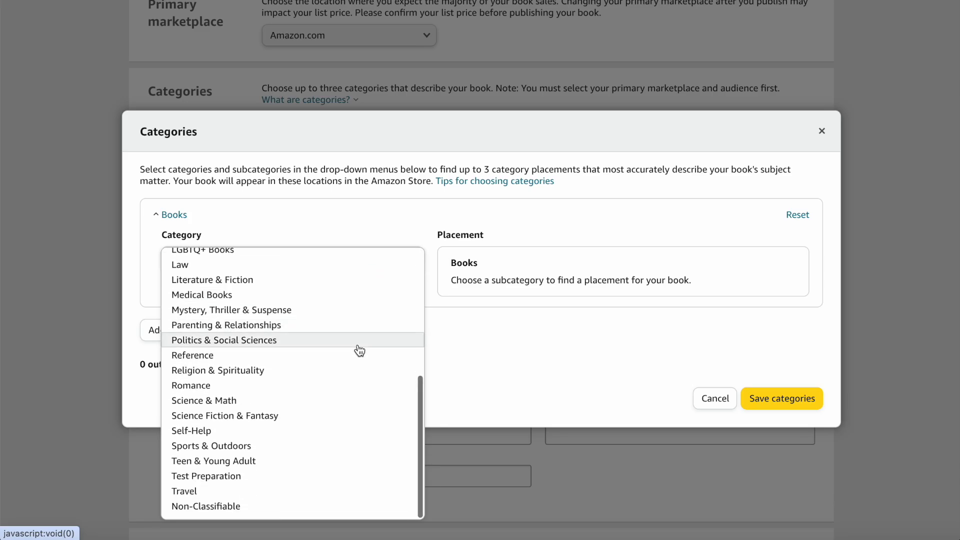
click(315, 435)
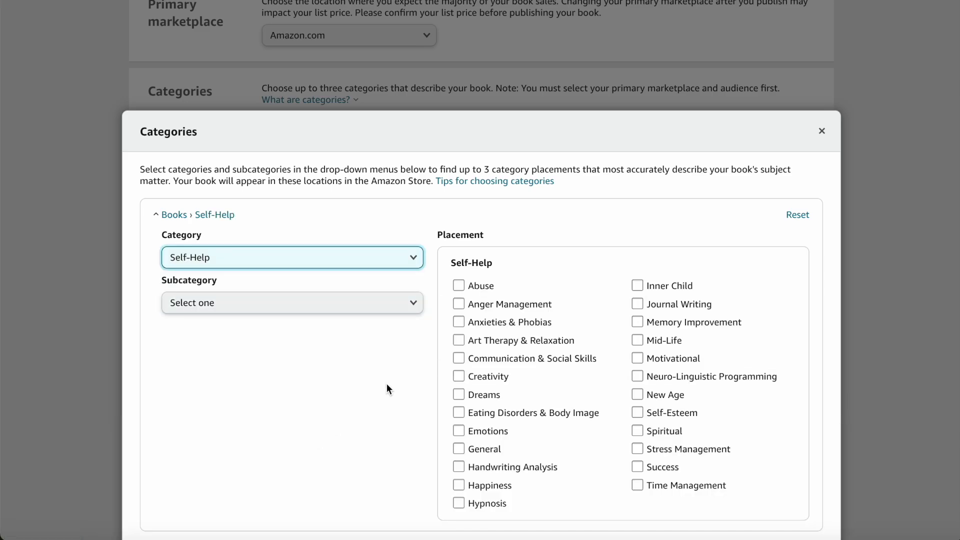
scroll(390, 346, down, 2)
click(394, 238)
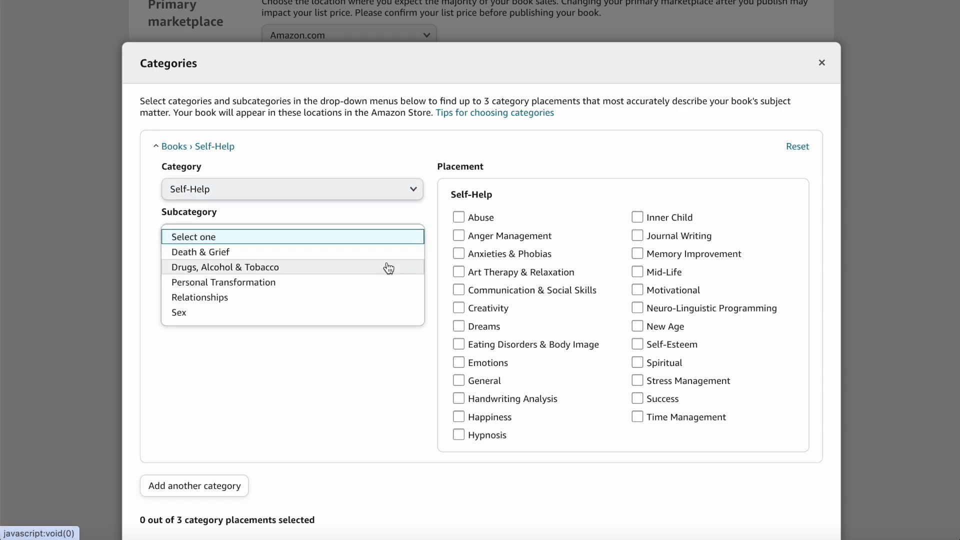
click(356, 284)
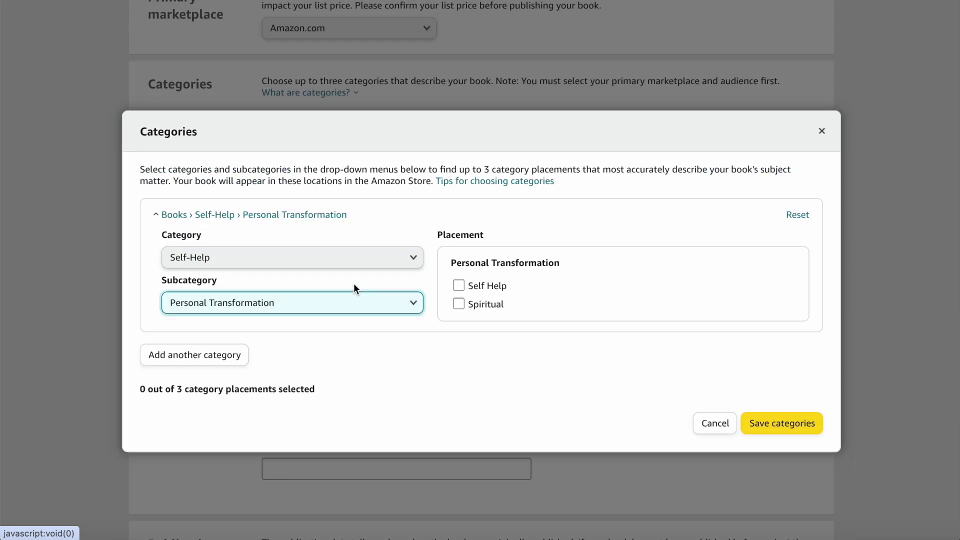
click(458, 285)
scroll(463, 309, down, 1)
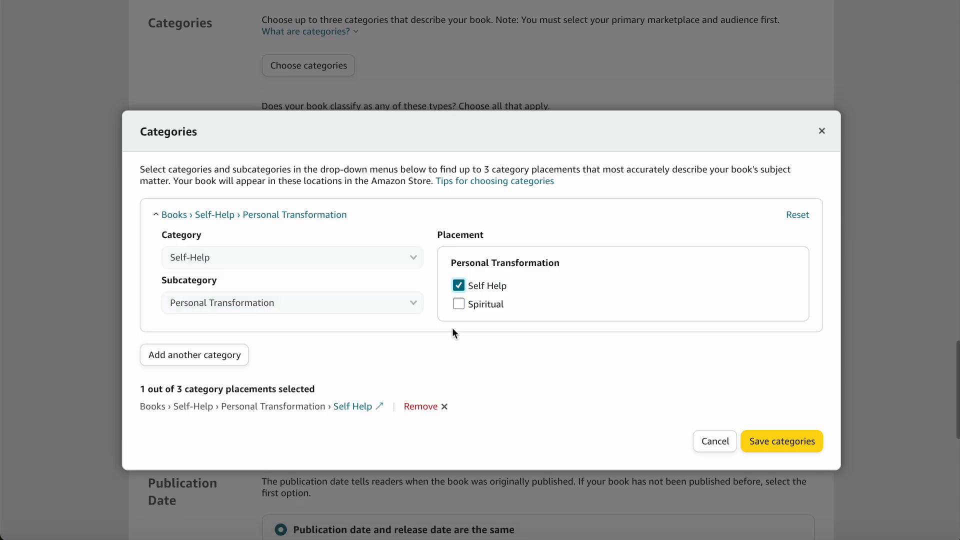
click(784, 441)
click(581, 229)
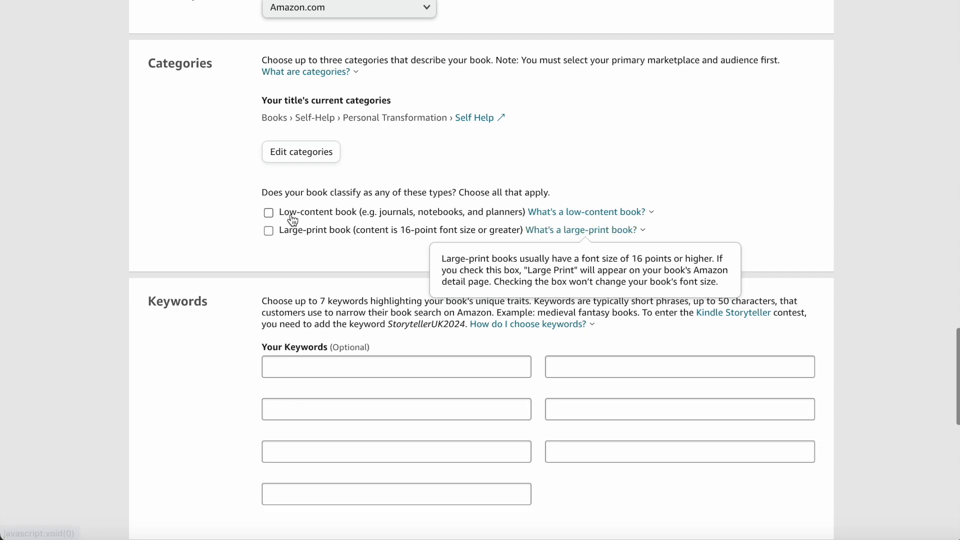
scroll(232, 215, down, 1)
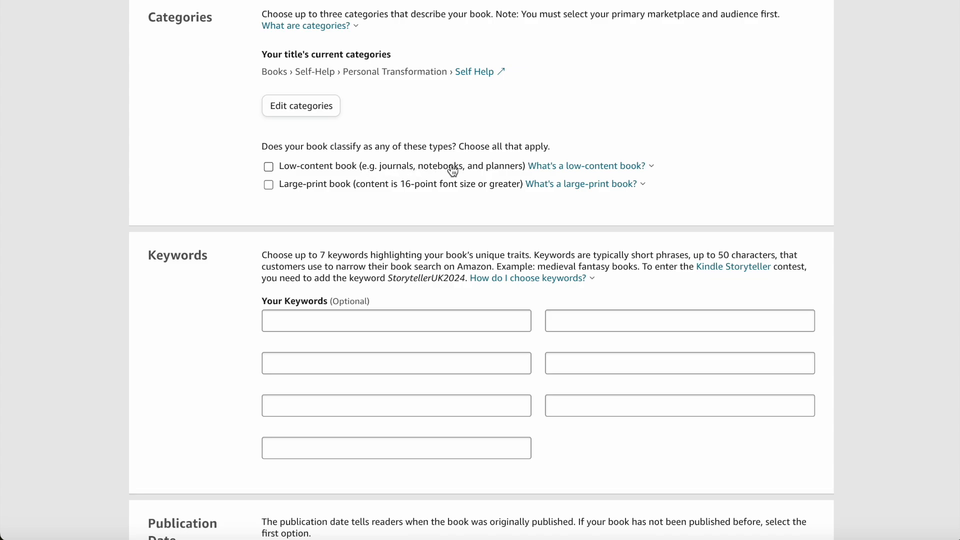
Mark the paperback as a low-content book under Categories.
mouse_move(589, 166)
click(269, 166)
scroll(242, 193, down, 1)
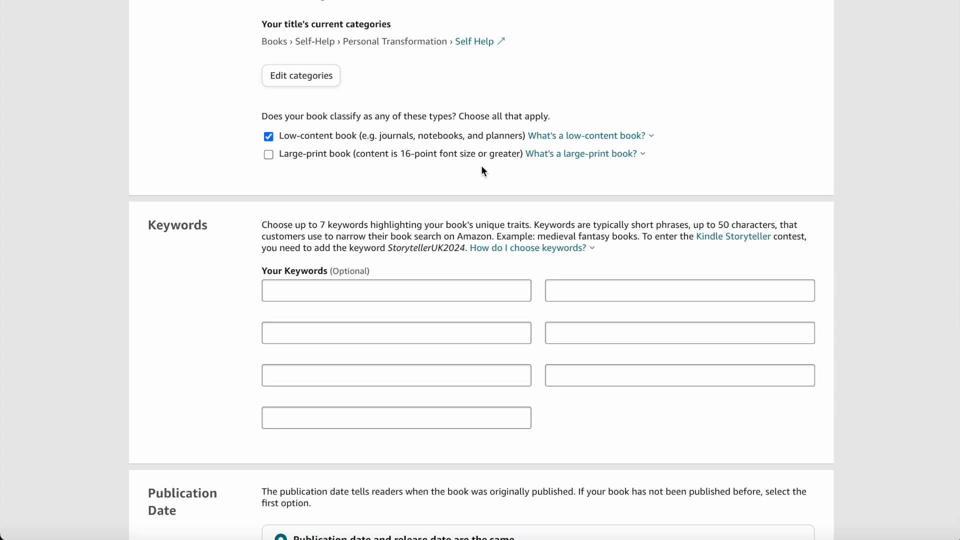
scroll(151, 271, down, 3)
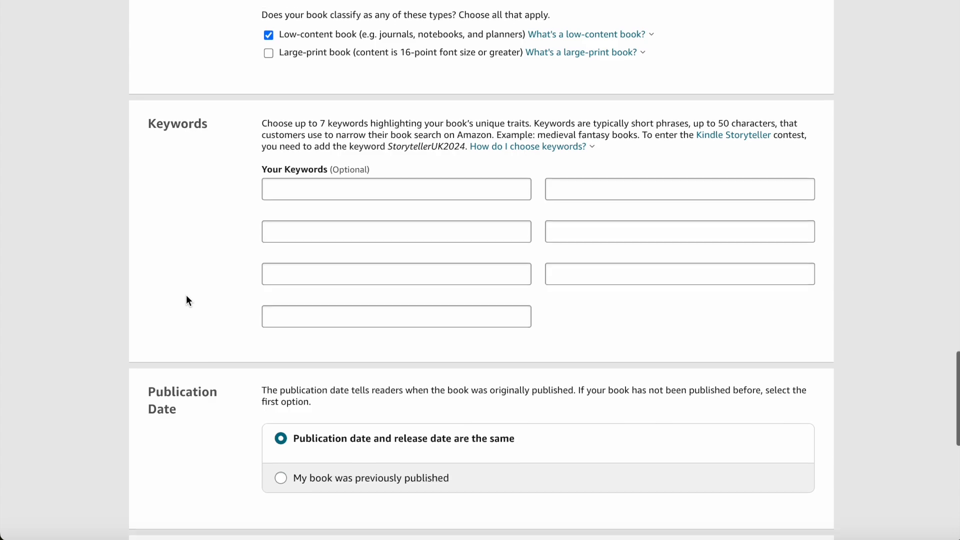
scroll(187, 295, down, 1)
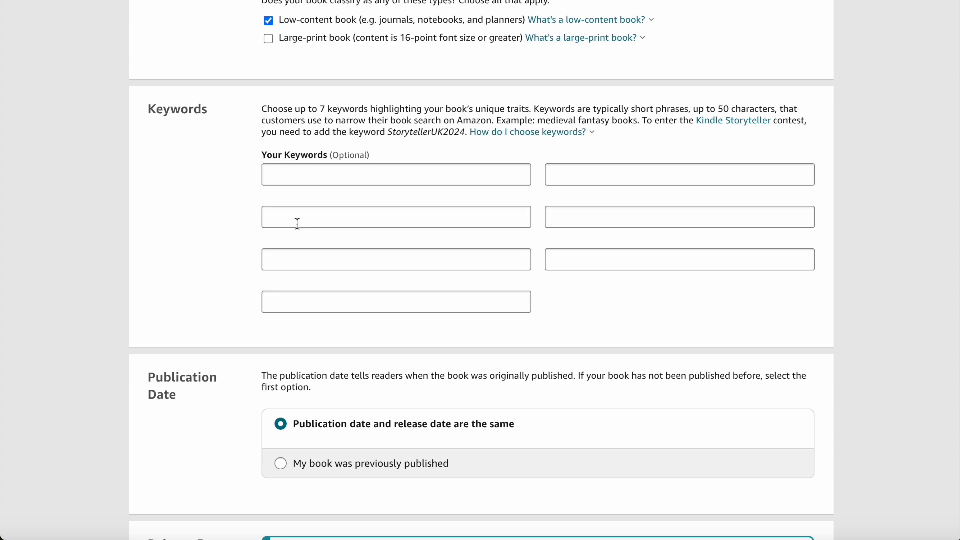
Fill the left keyword boxes with Undated, Annual, Planner and Undated Planner, fixing typos.
click(318, 179)
text(U)
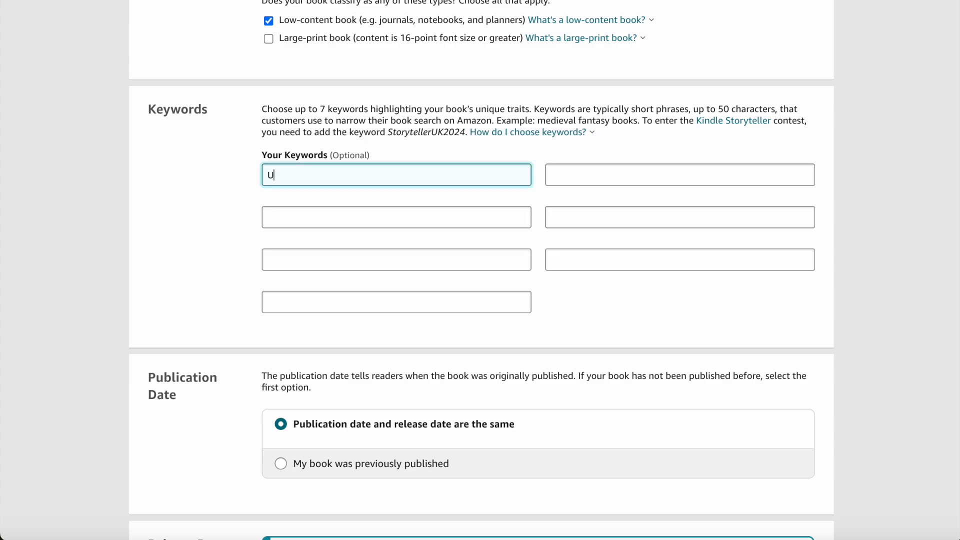
text(ndated)
text( Planne)
key(BackSpace)
key(BackSpace)
key(BackSpace)
key(BackSpace)
key(BackSpace)
key(BackSpace)
key(BackSpace)
click(349, 220)
text(Annual)
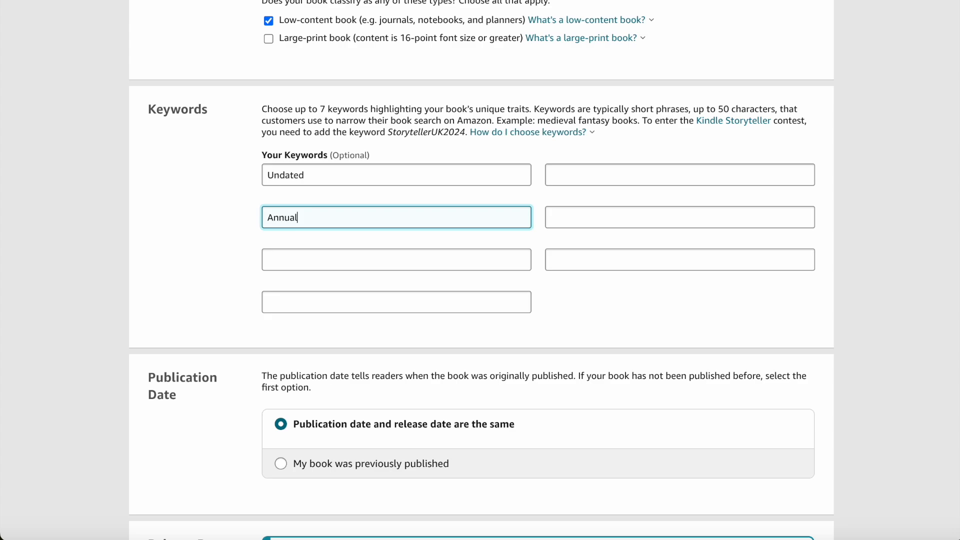
click(359, 268)
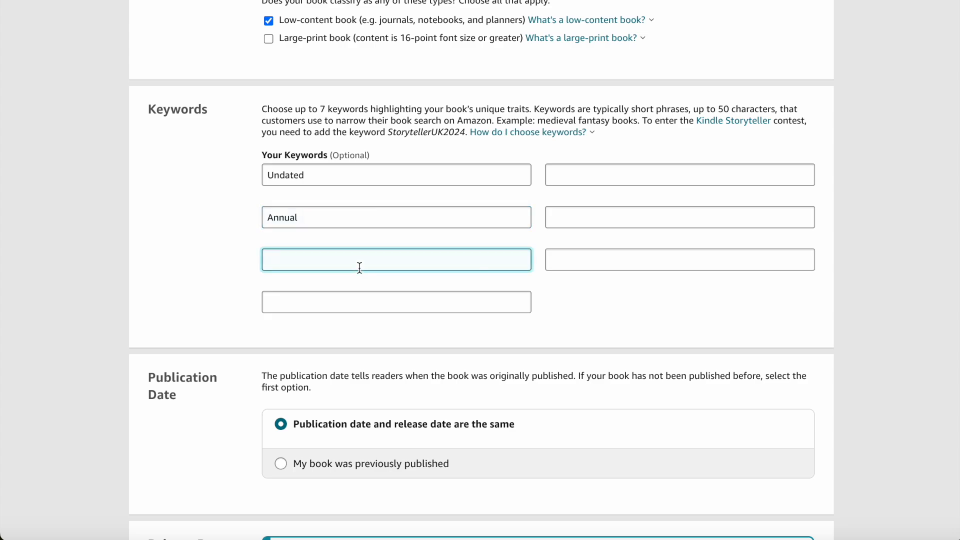
text(Planner)
click(342, 310)
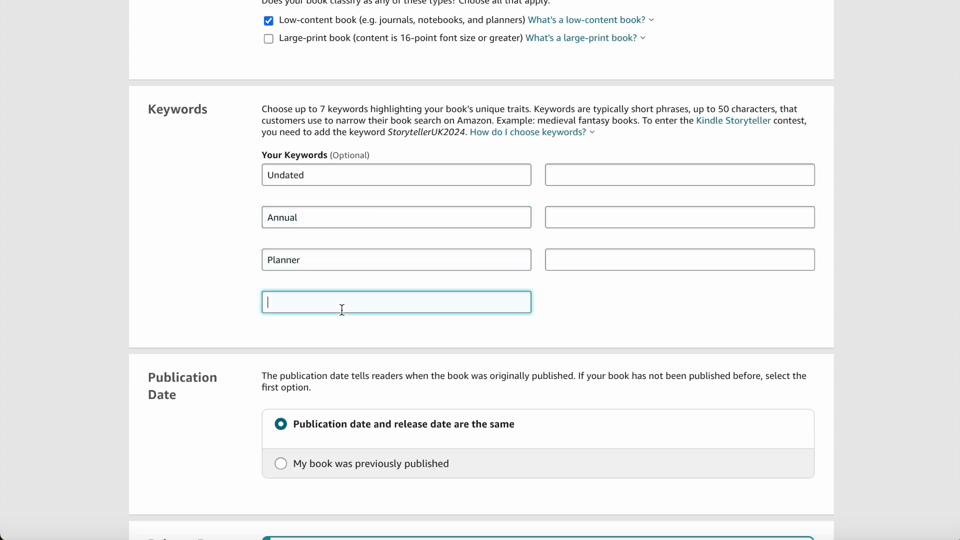
text(Undate)
text(d Pls)
key(BackSpace)
text(anne)
text(r)
Add Annual Planner and Goal Setting in the remaining keyword boxes.
click(594, 177)
text(An)
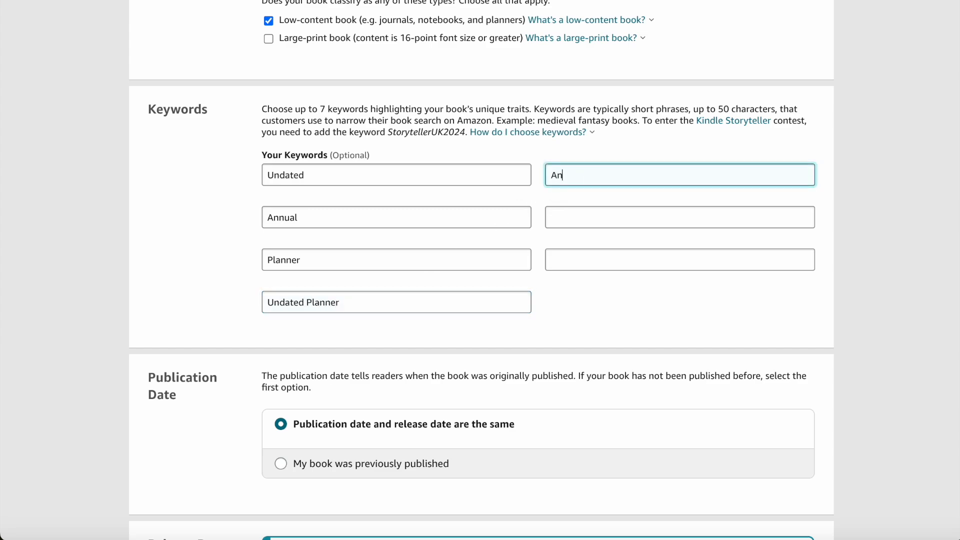
text(nual Pl)
text(anner)
click(561, 217)
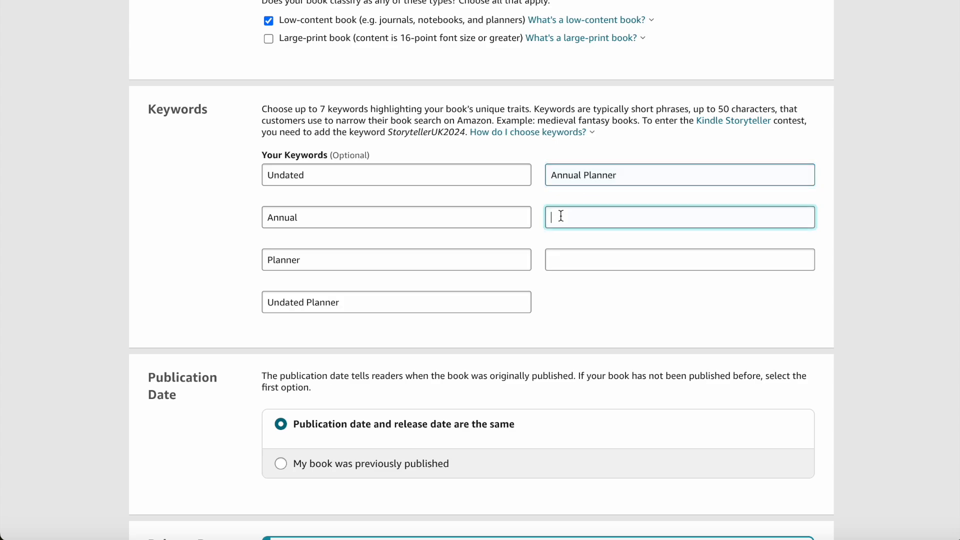
text(Goal )
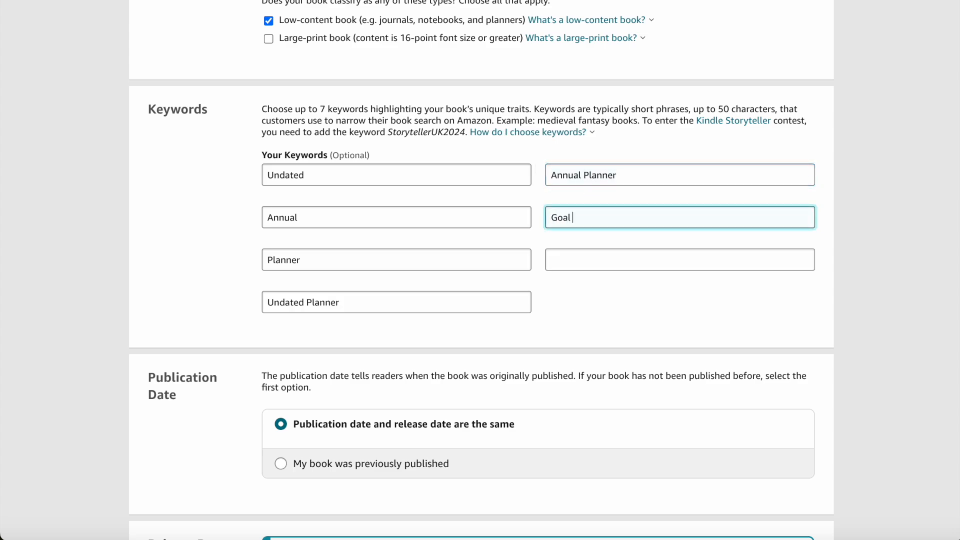
text(Setting)
click(577, 264)
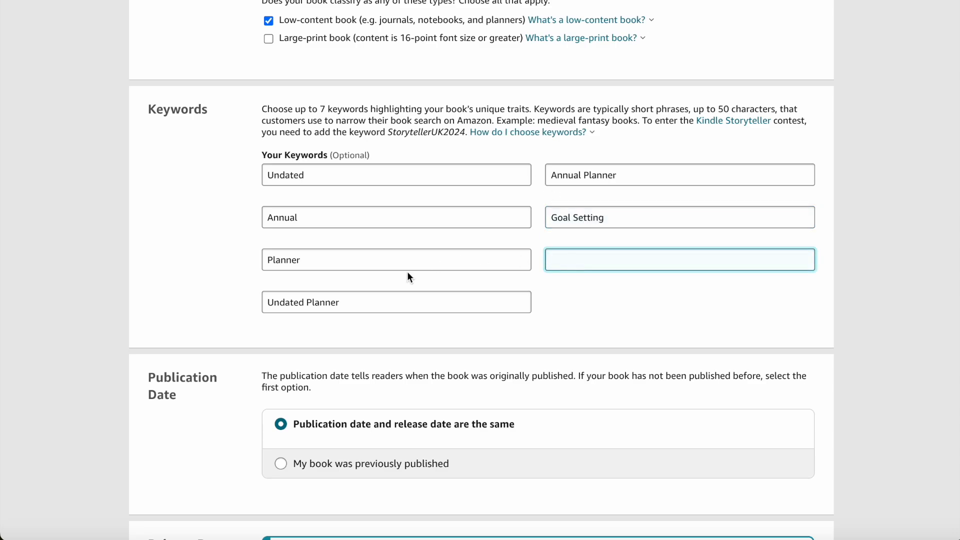
scroll(437, 274, down, 1)
scroll(525, 240, down, 2)
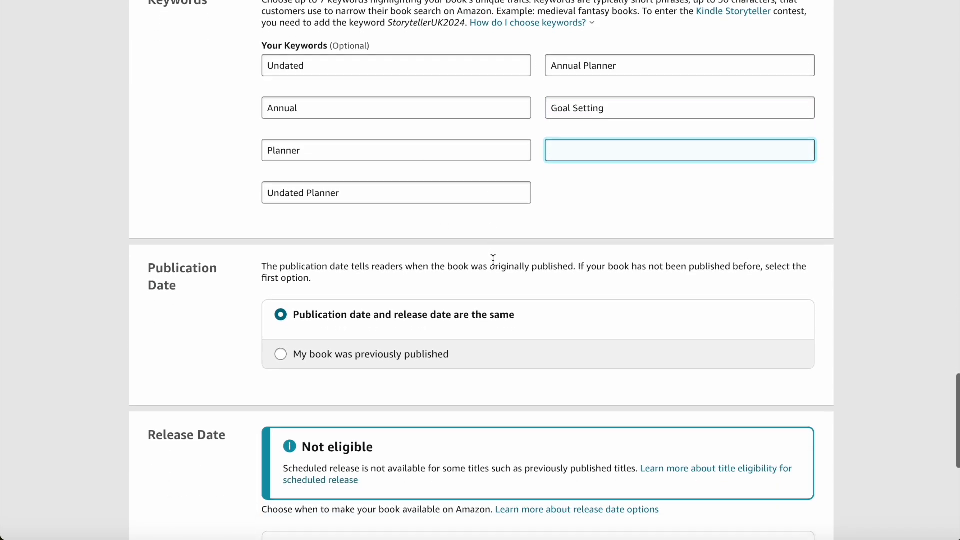
scroll(544, 229, up, 1)
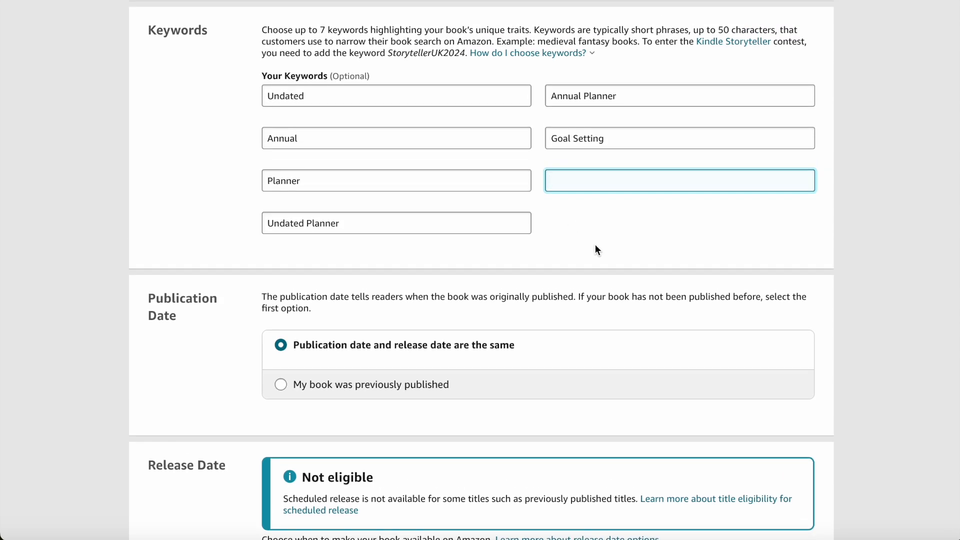
scroll(595, 244, down, 2)
scroll(593, 244, down, 1)
scroll(434, 248, down, 1)
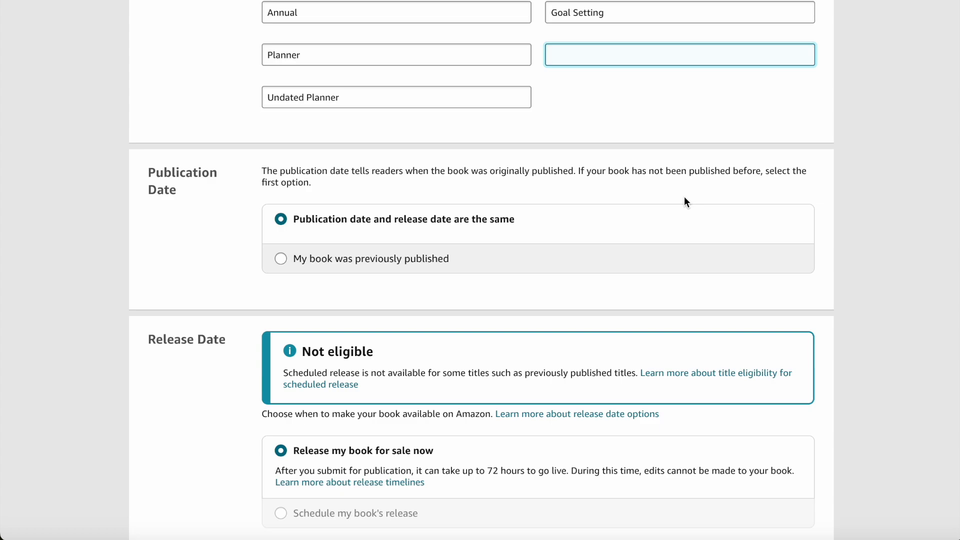
scroll(685, 203, down, 2)
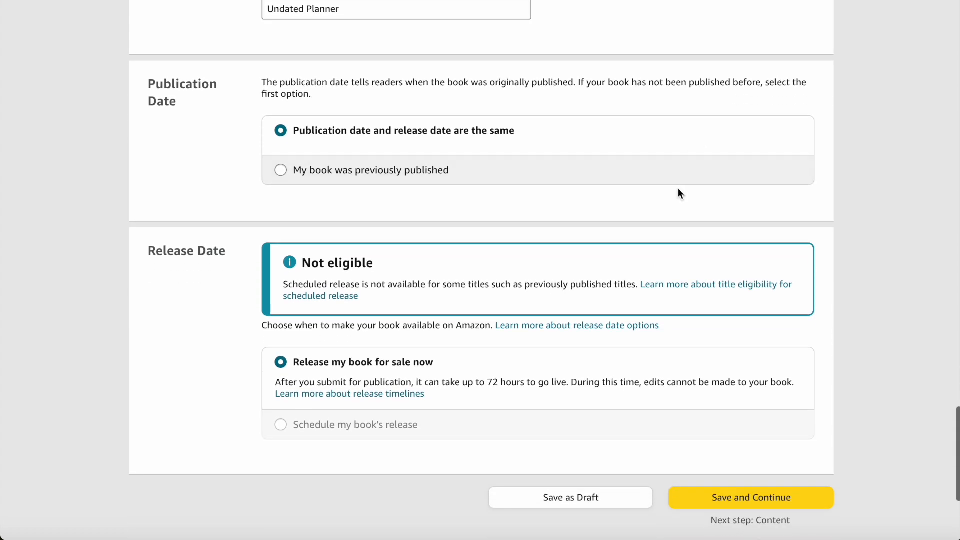
scroll(680, 194, down, 2)
scroll(548, 296, down, 1)
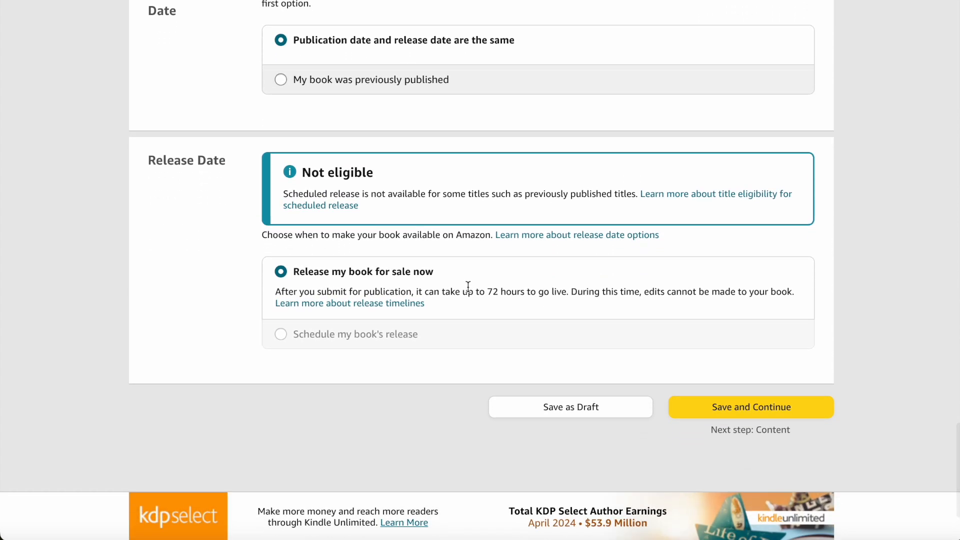
scroll(445, 273, down, 1)
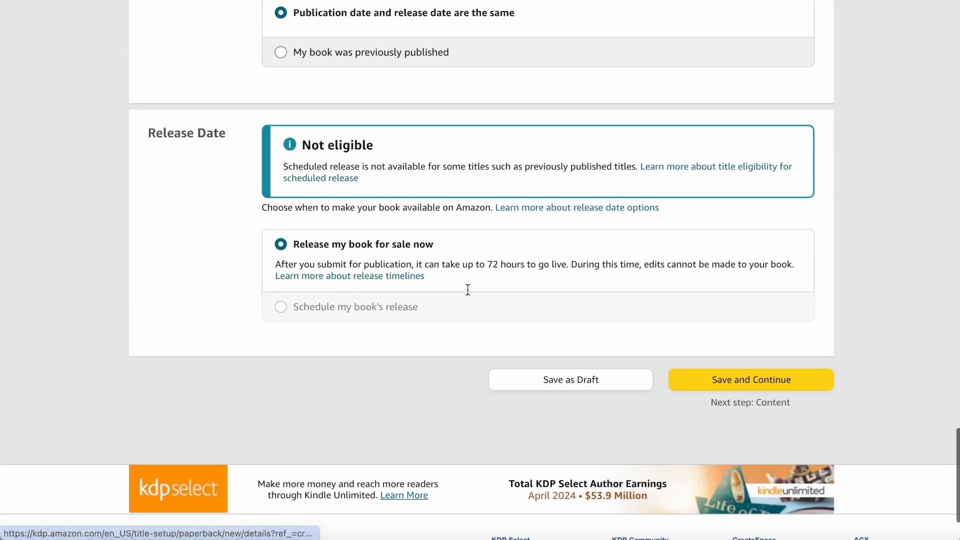
scroll(467, 289, down, 2)
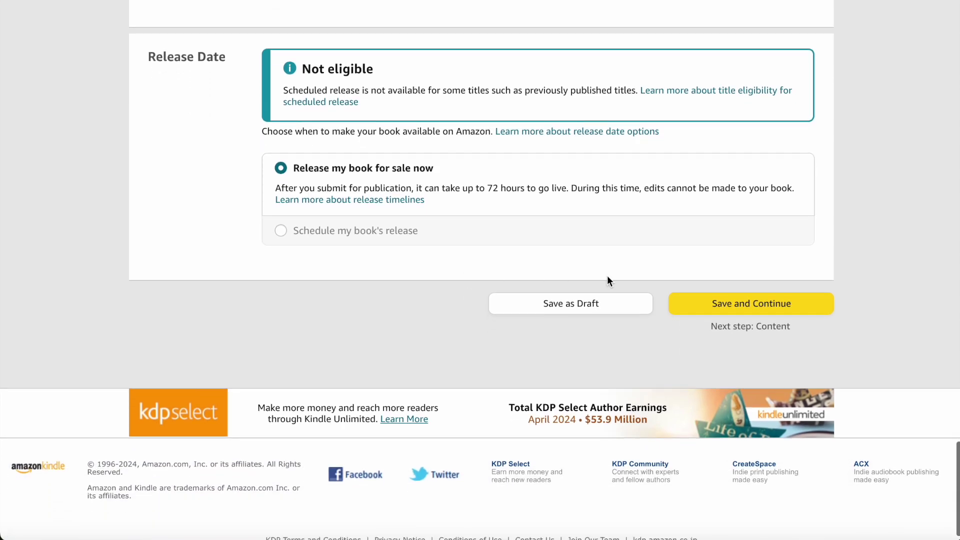
click(702, 302)
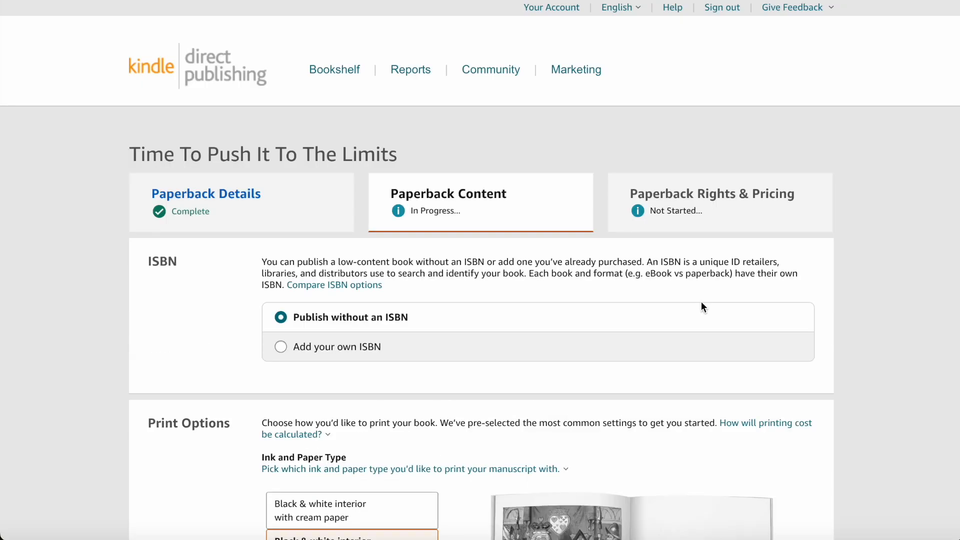
scroll(701, 302, down, 3)
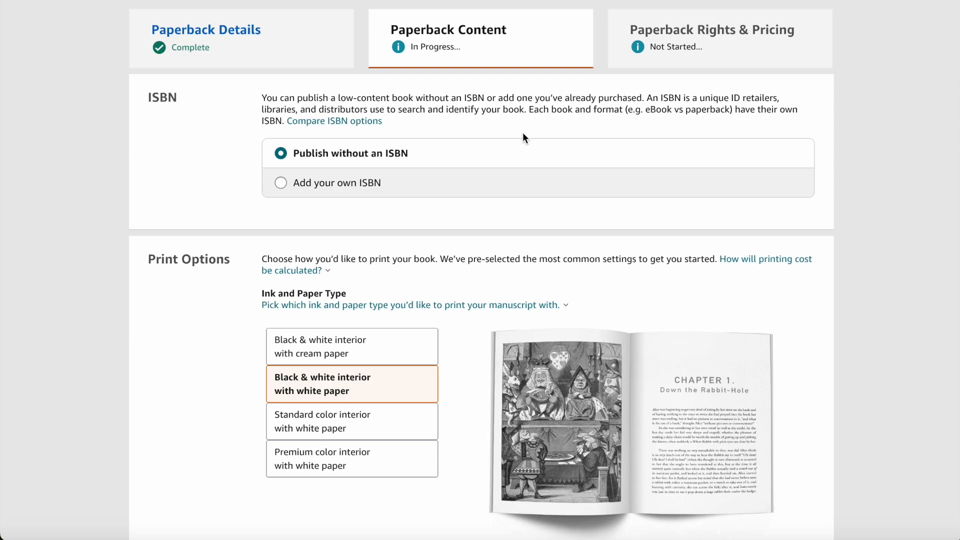
scroll(523, 132, down, 1)
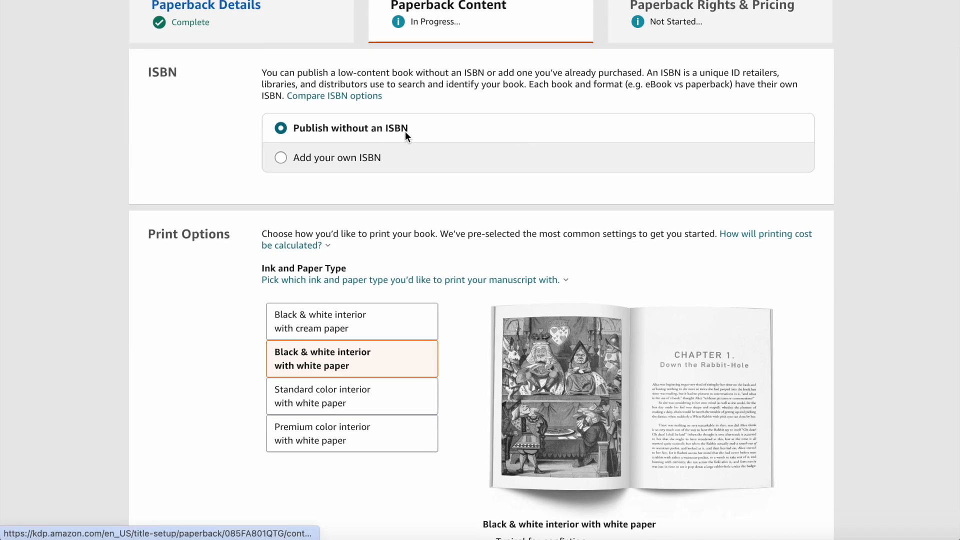
scroll(472, 202, down, 2)
scroll(472, 202, down, 1)
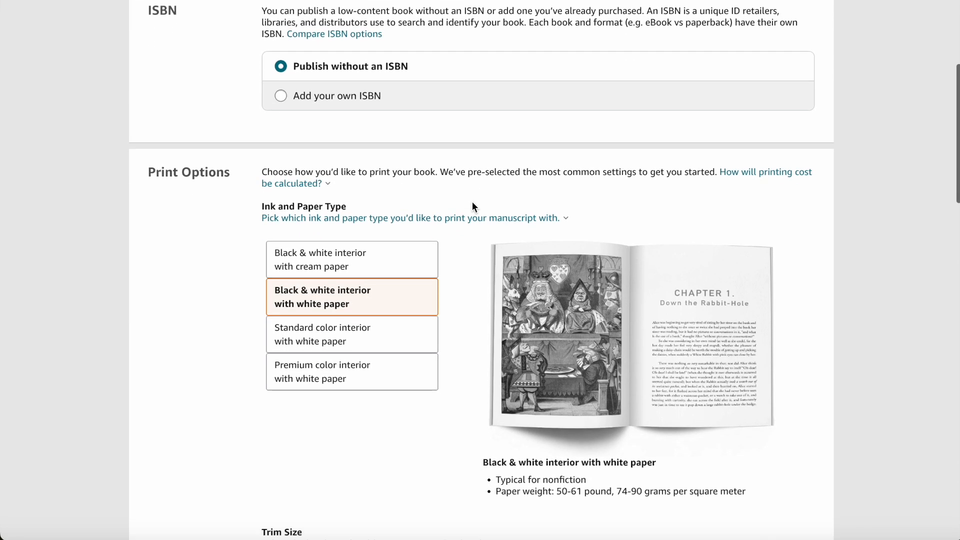
scroll(472, 202, down, 1)
scroll(459, 238, down, 2)
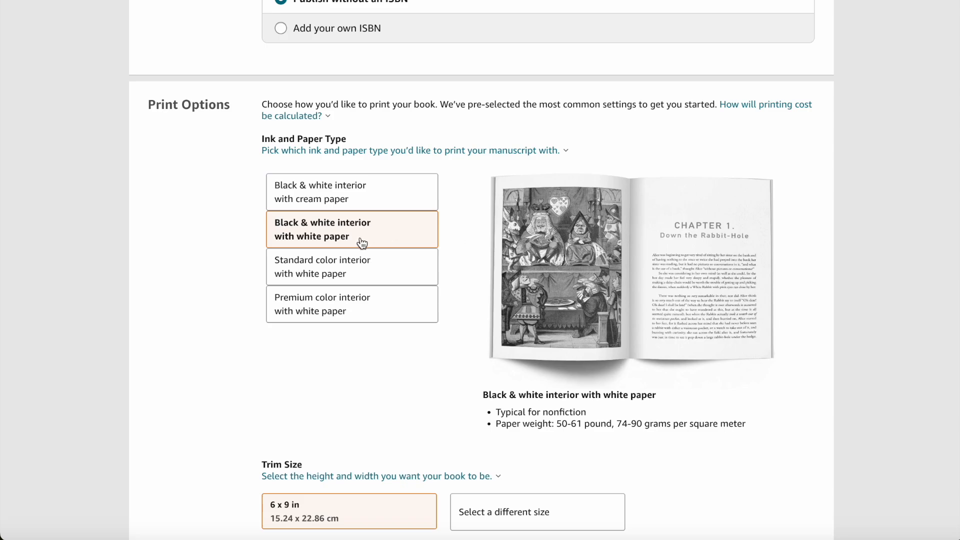
scroll(400, 230, down, 1)
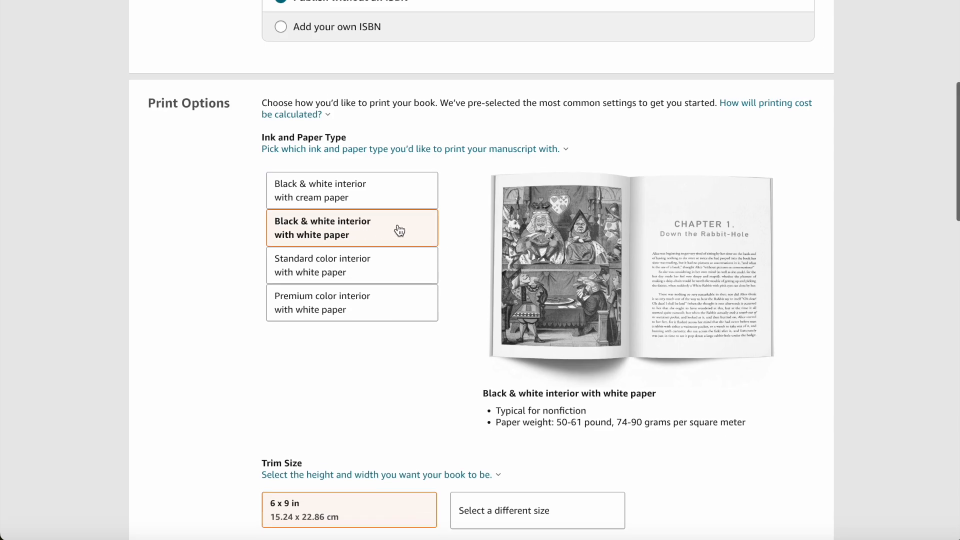
scroll(400, 231, down, 3)
scroll(401, 231, down, 1)
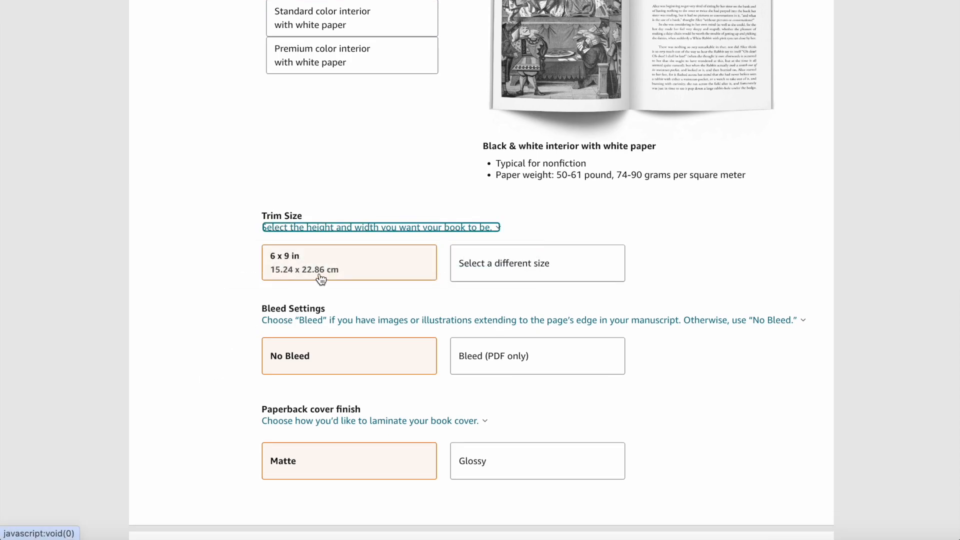
scroll(321, 279, down, 1)
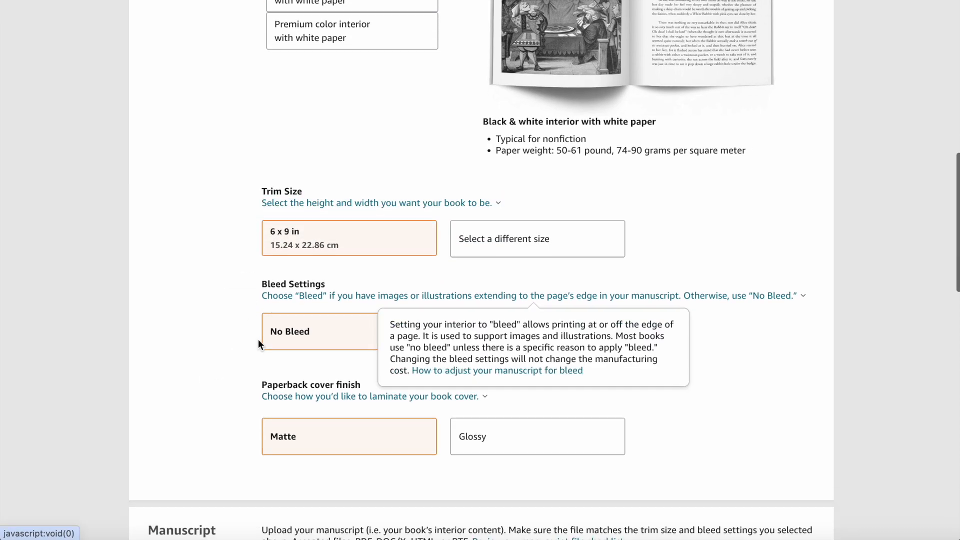
scroll(258, 340, down, 1)
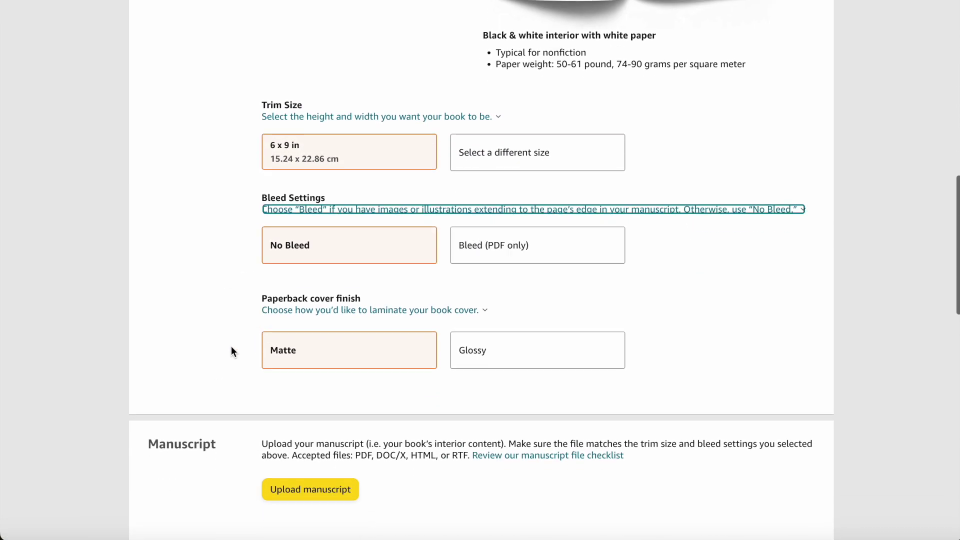
Set the interior bleed setting to Bleed (PDF only).
click(498, 255)
scroll(495, 275, down, 1)
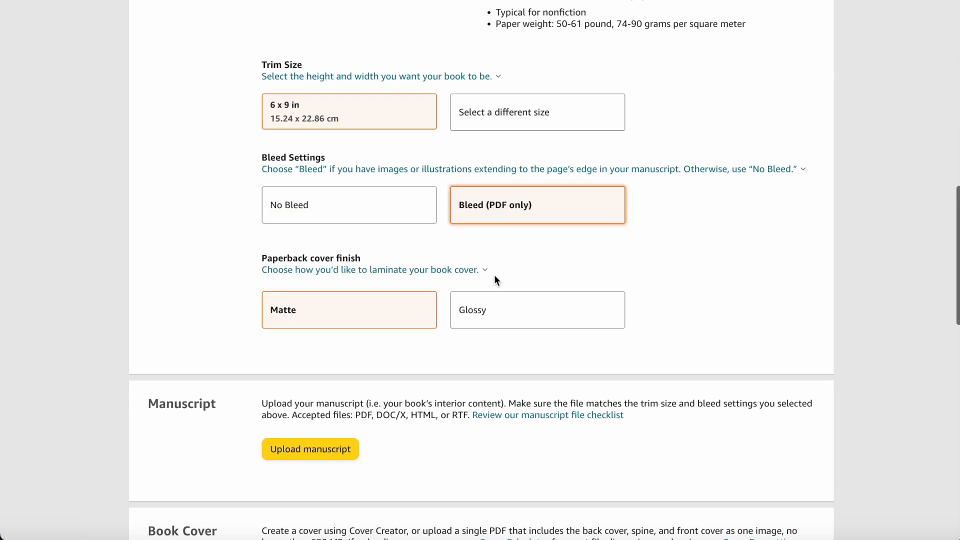
scroll(495, 280, down, 1)
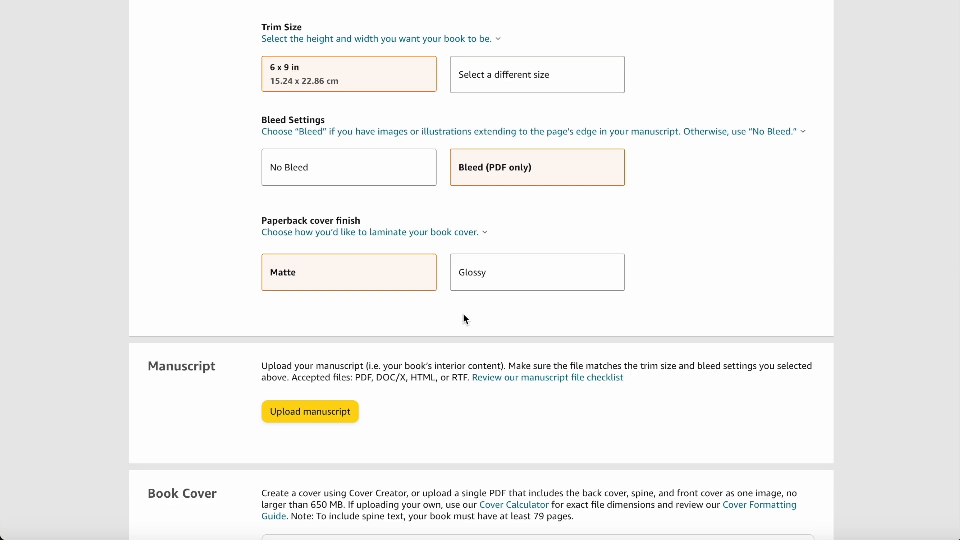
scroll(463, 313, down, 1)
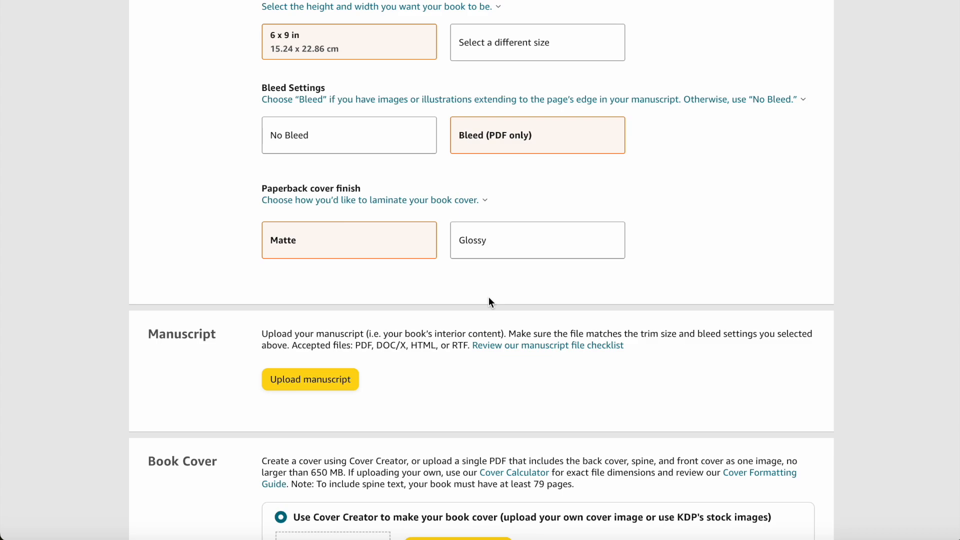
scroll(488, 297, down, 3)
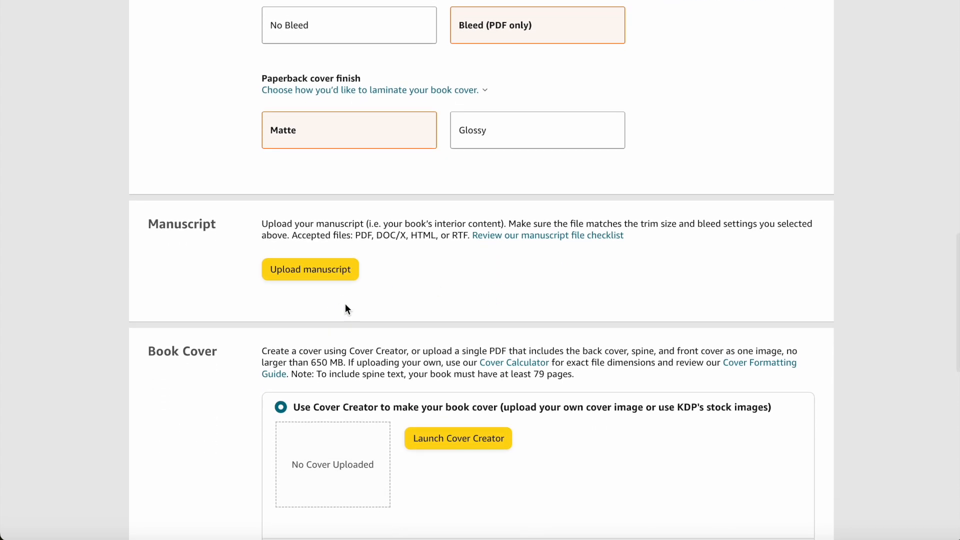
scroll(345, 308, down, 1)
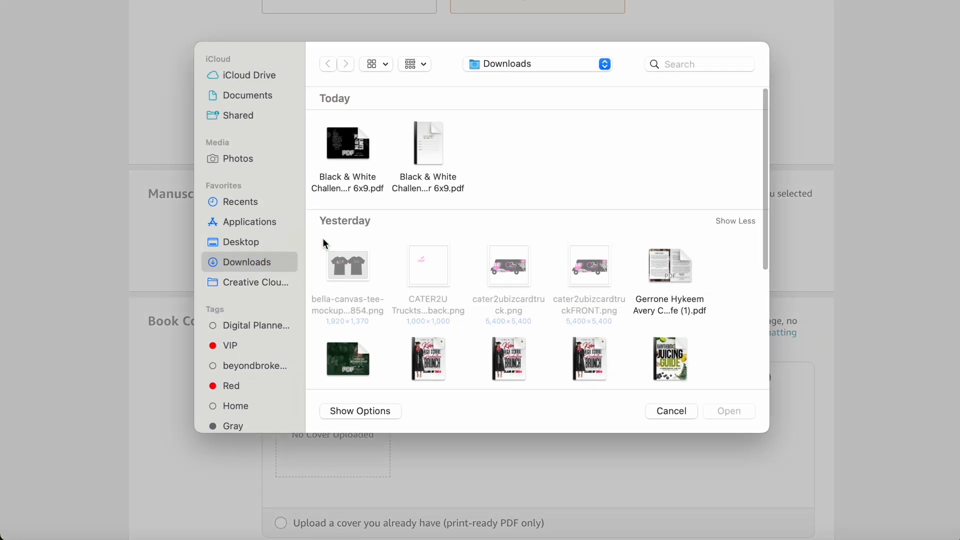
Upload the Black & White planner interior PDF from Downloads as the manuscript.
click(428, 134)
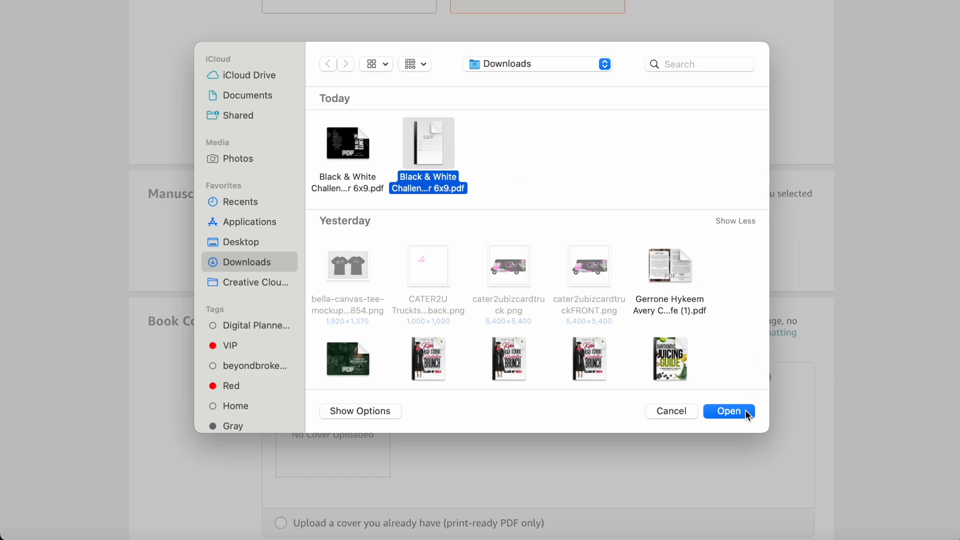
click(729, 410)
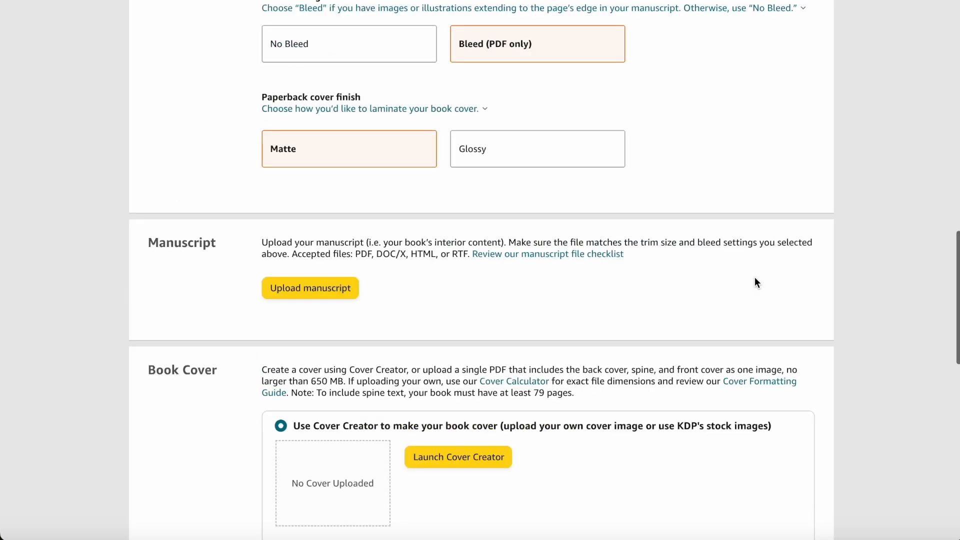
scroll(755, 277, down, 2)
scroll(755, 277, up, 2)
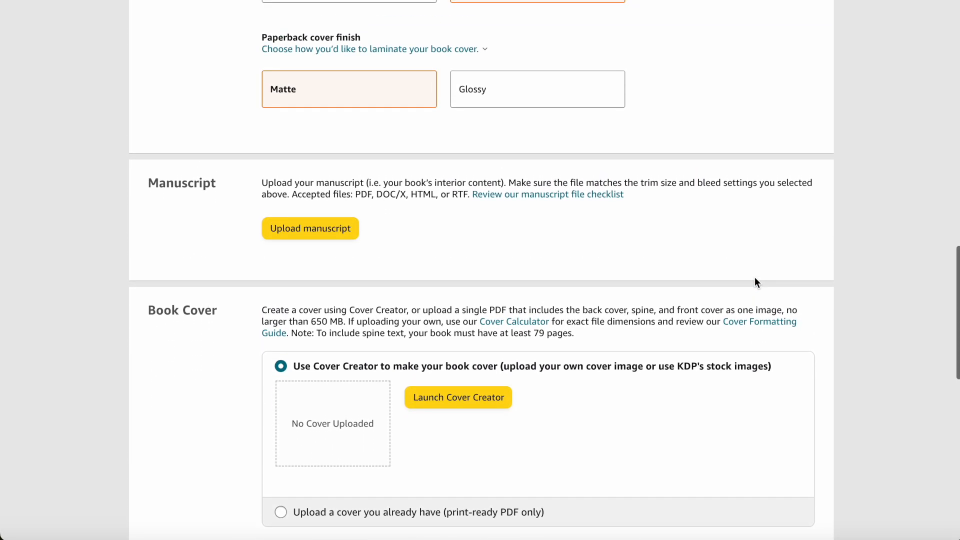
scroll(754, 277, down, 2)
scroll(755, 276, down, 1)
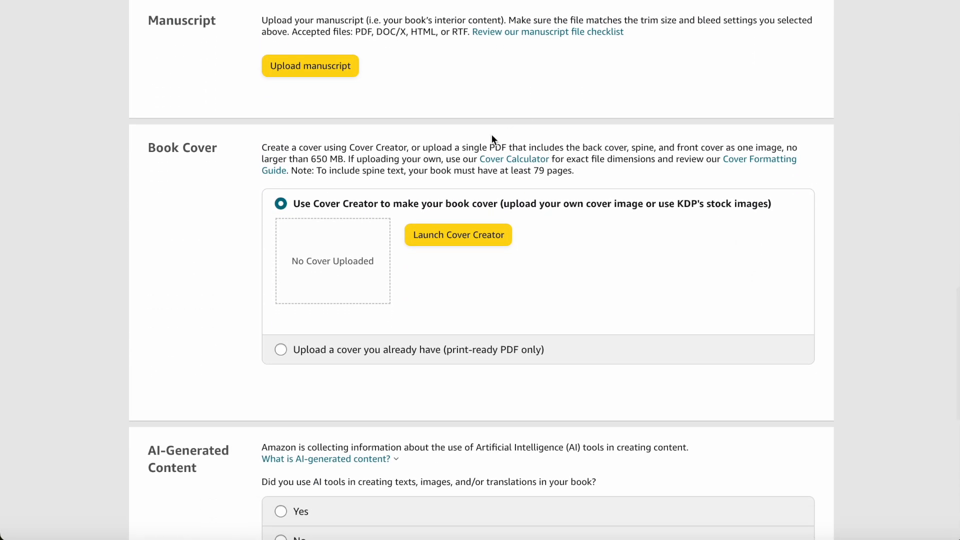
scroll(389, 70, up, 1)
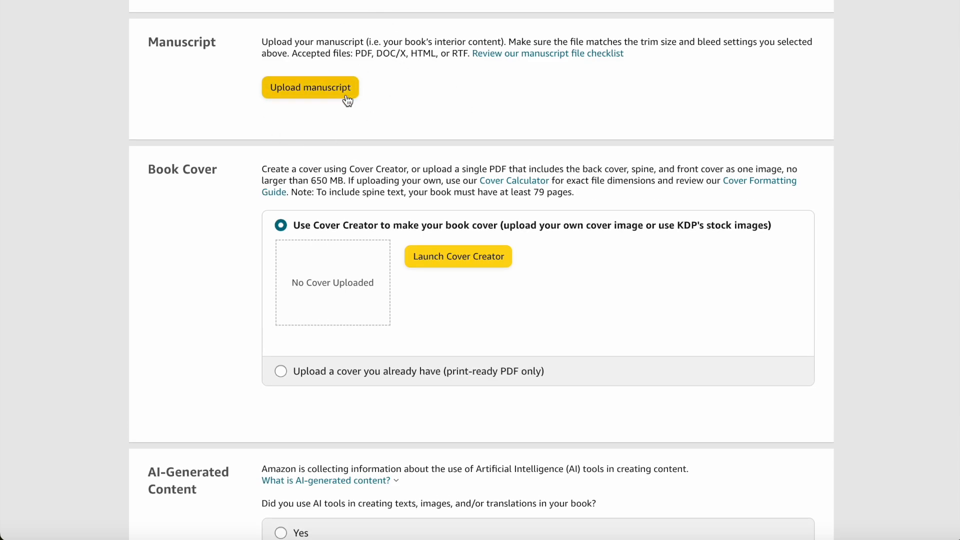
scroll(452, 126, down, 2)
scroll(504, 140, down, 2)
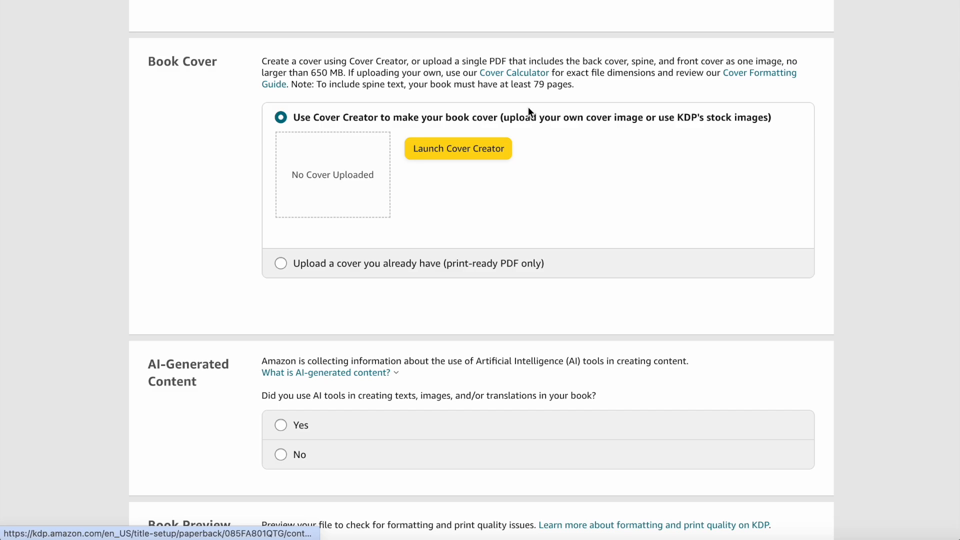
scroll(528, 107, down, 1)
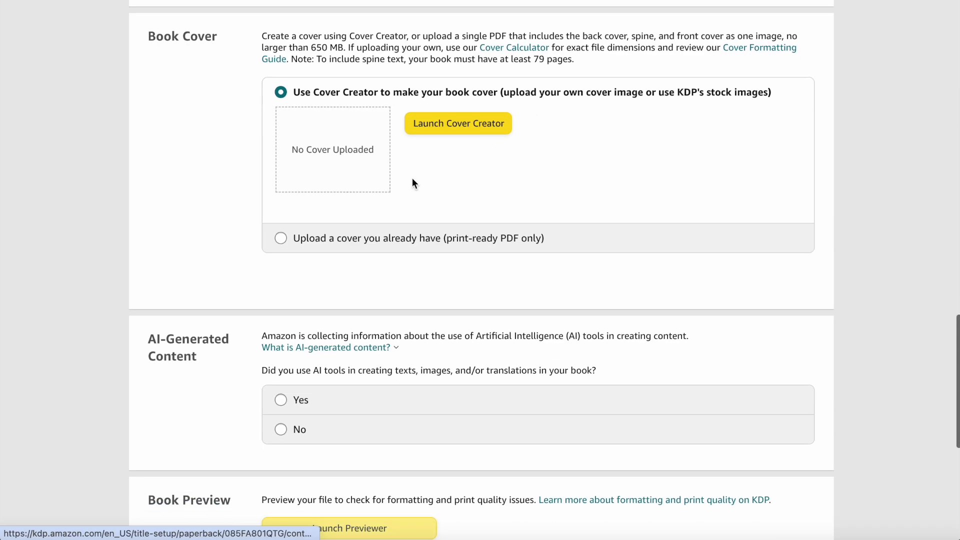
Choose 'Upload a cover you already have' and upload the Black & White cover PDF from Downloads.
click(280, 239)
scroll(463, 225, up, 1)
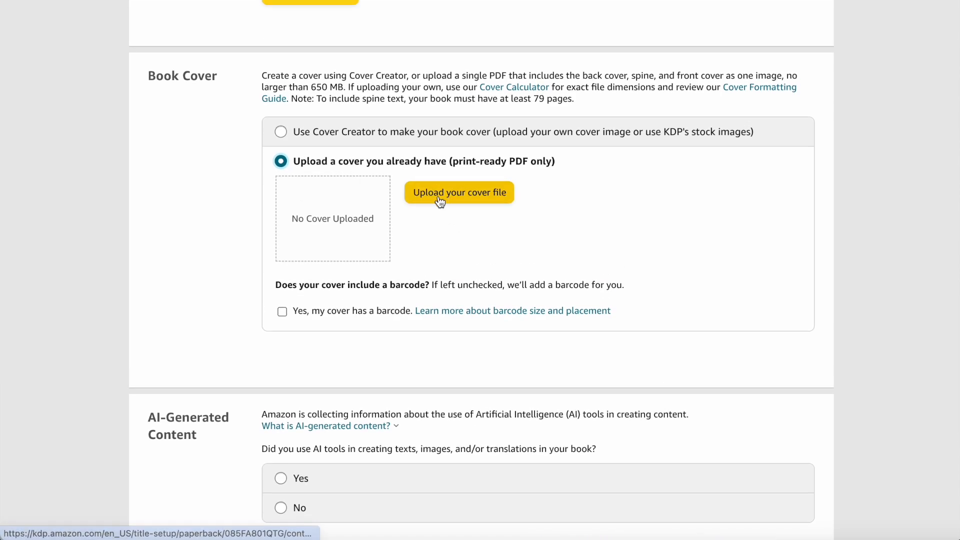
click(439, 196)
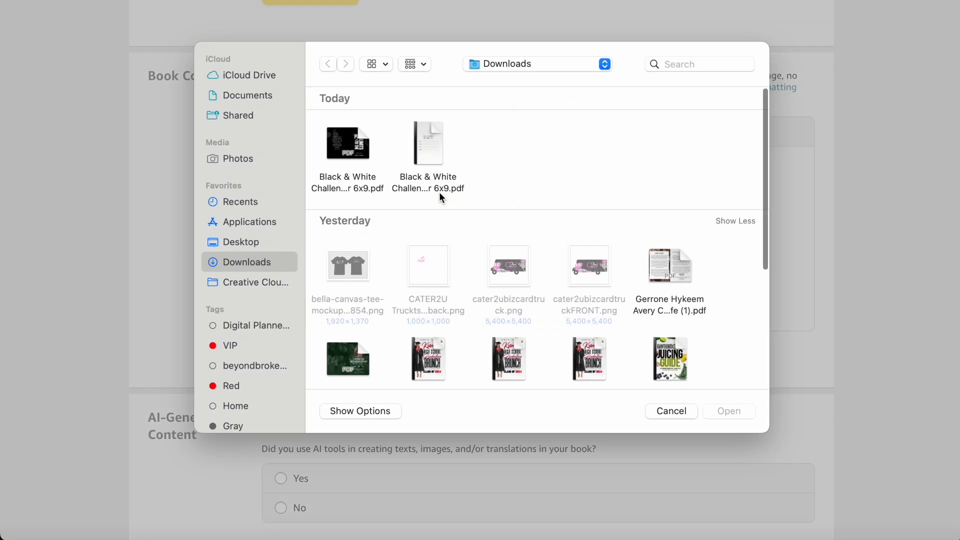
click(341, 141)
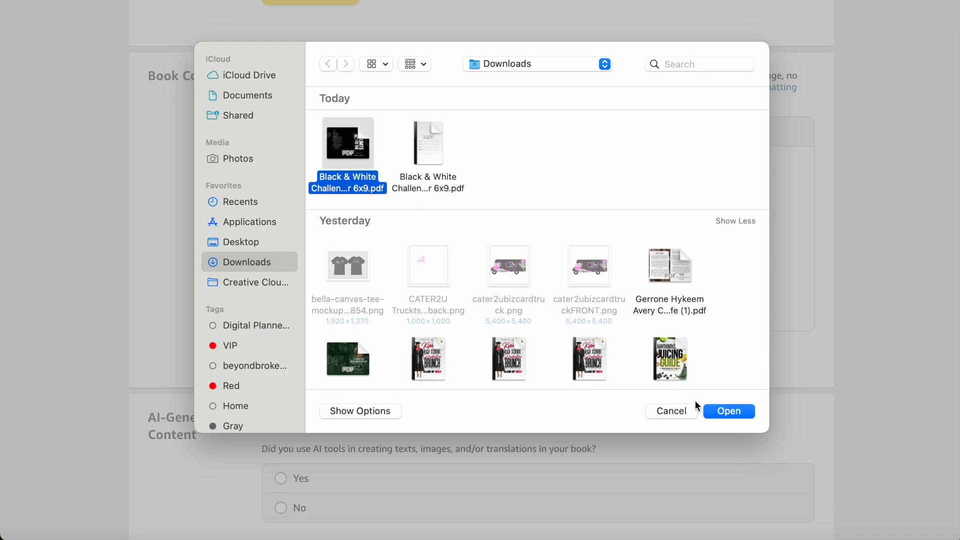
click(728, 411)
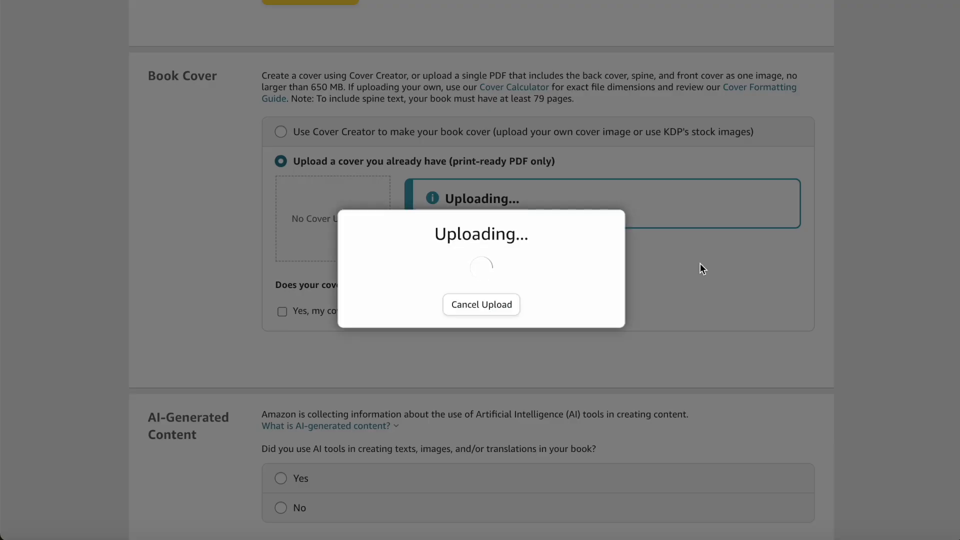
scroll(700, 264, down, 2)
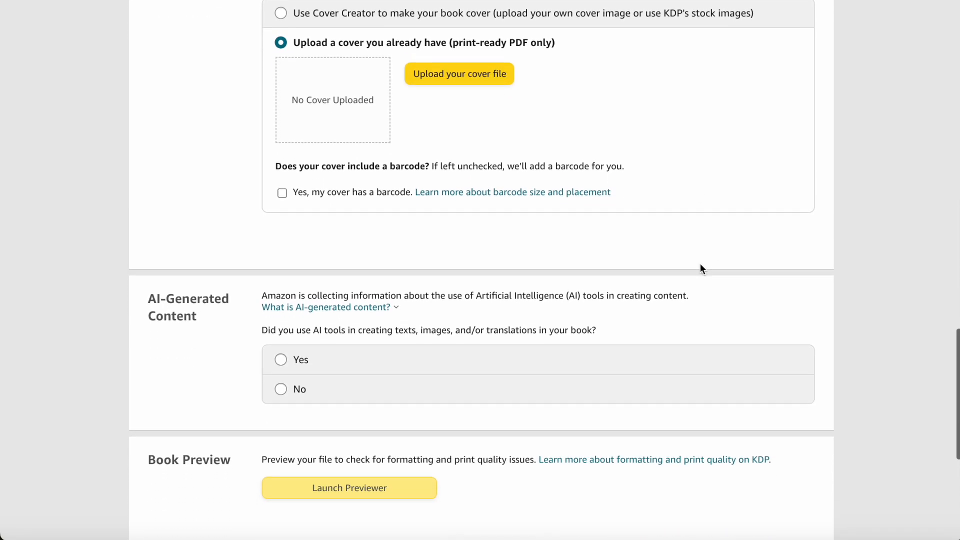
scroll(699, 263, down, 1)
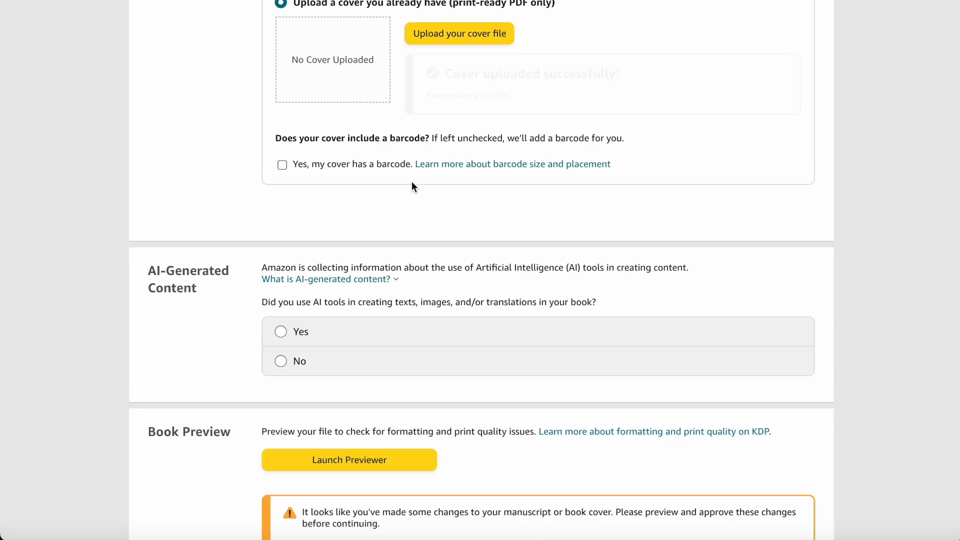
scroll(407, 199, up, 5)
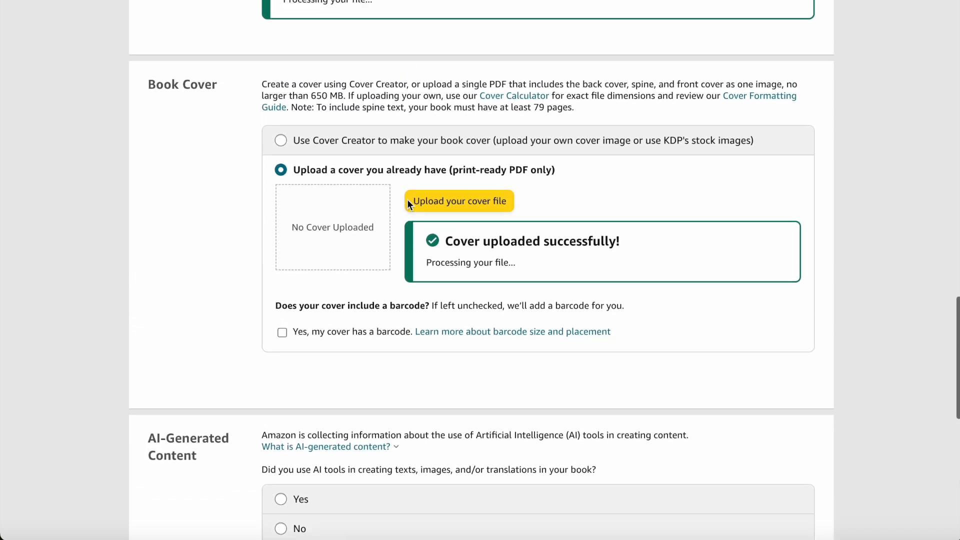
scroll(407, 199, up, 5)
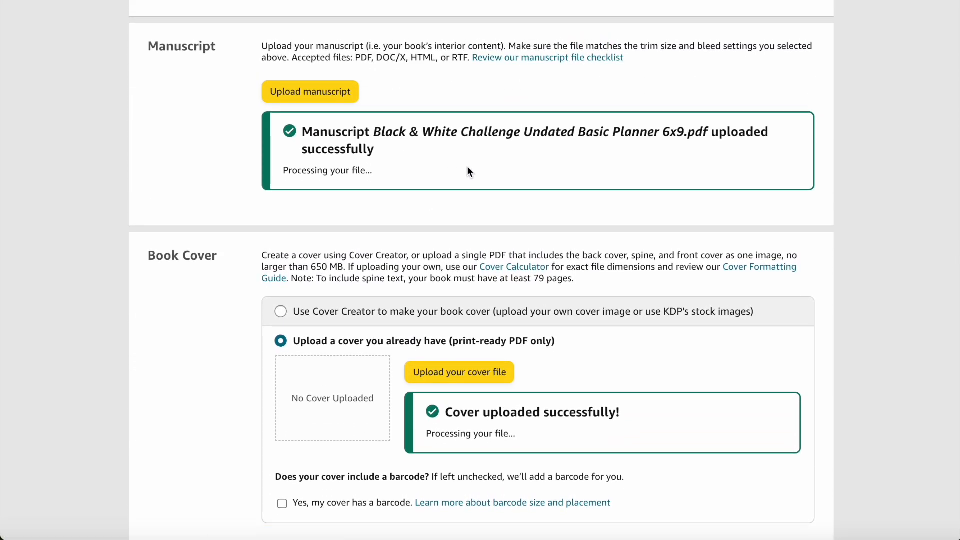
scroll(449, 167, down, 3)
scroll(477, 248, down, 3)
scroll(477, 255, down, 2)
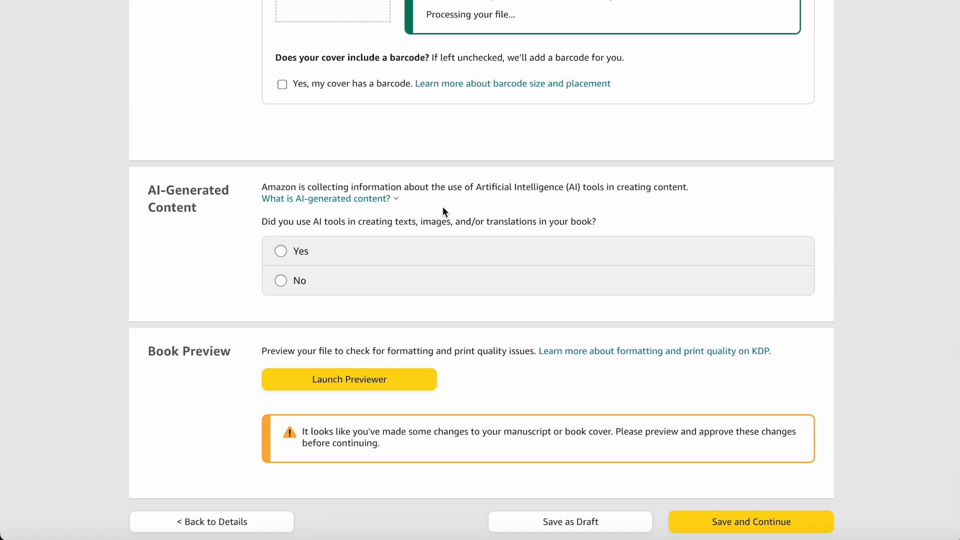
scroll(443, 206, down, 1)
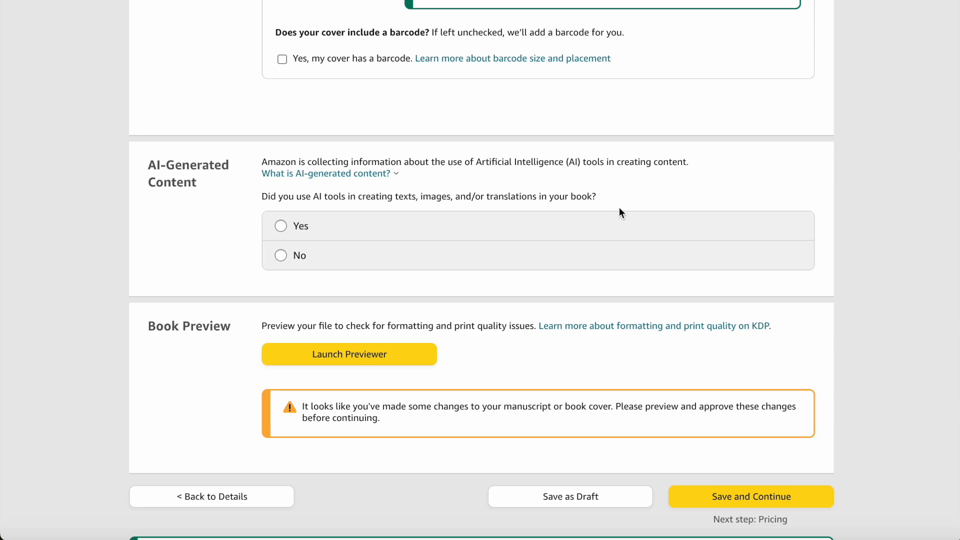
scroll(650, 200, down, 1)
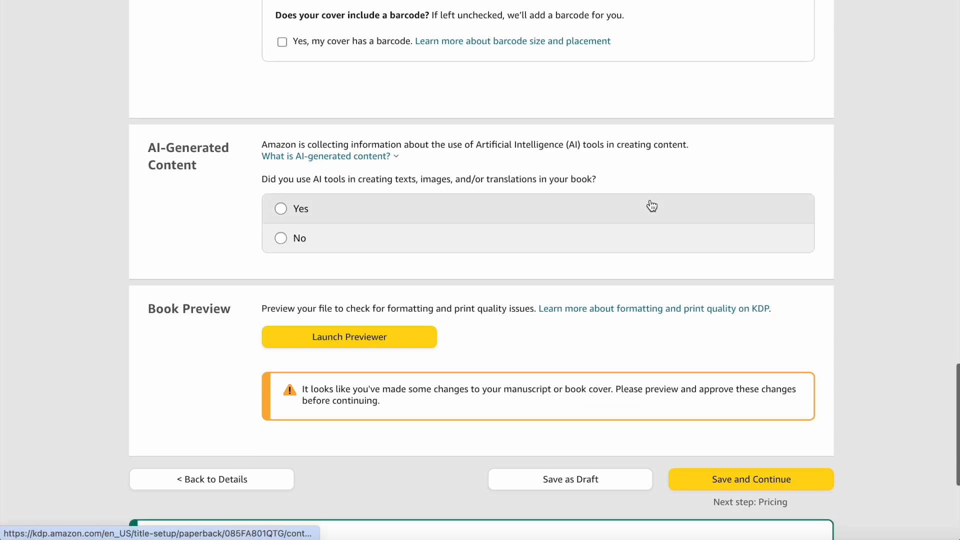
scroll(651, 200, down, 1)
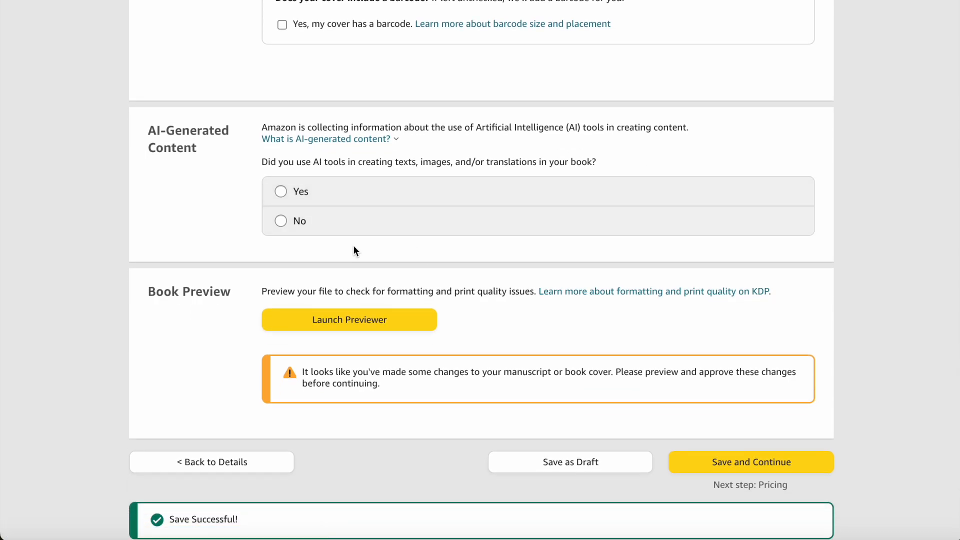
Answer No to the AI-generated content question.
click(281, 220)
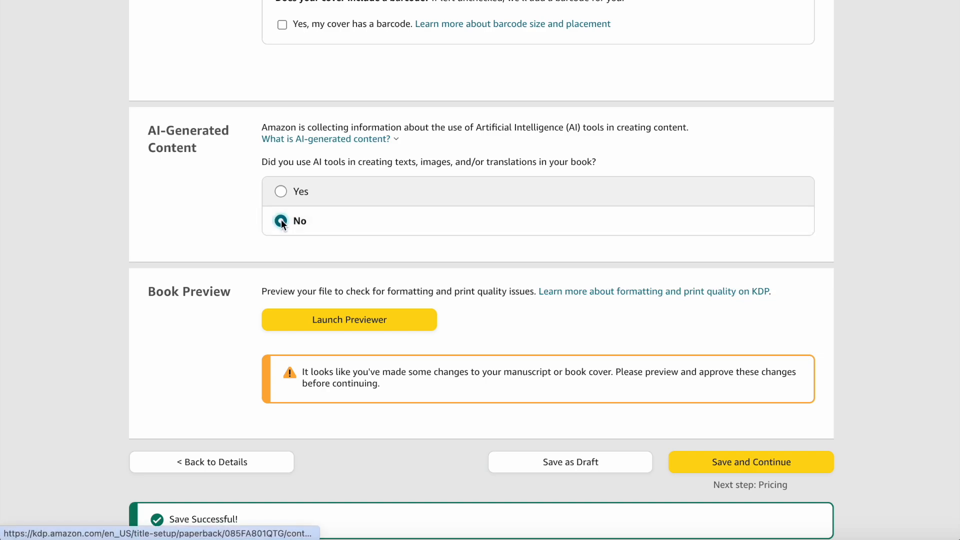
scroll(391, 239, down, 1)
scroll(392, 240, down, 1)
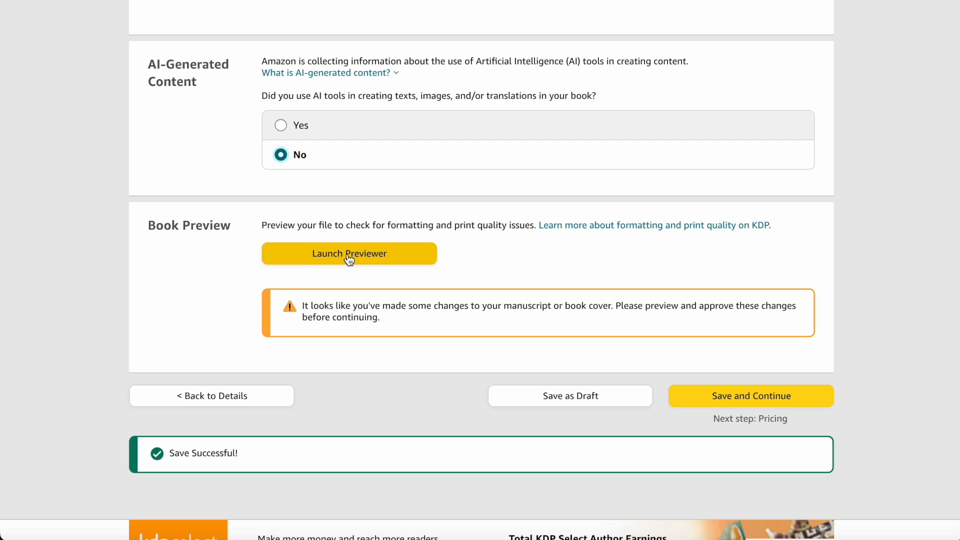
scroll(349, 258, down, 1)
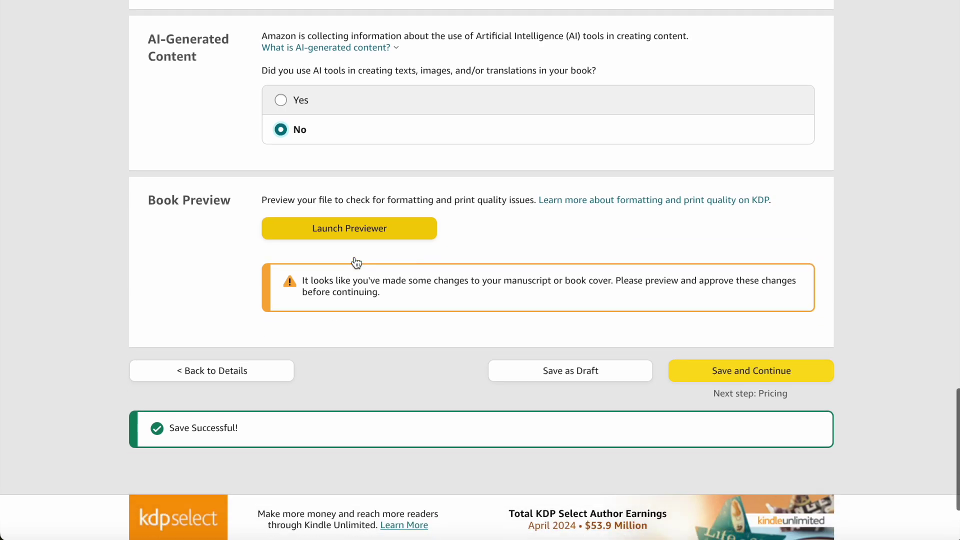
Launch the Print Previewer and page back and forth through the planner's interior spreads.
click(372, 238)
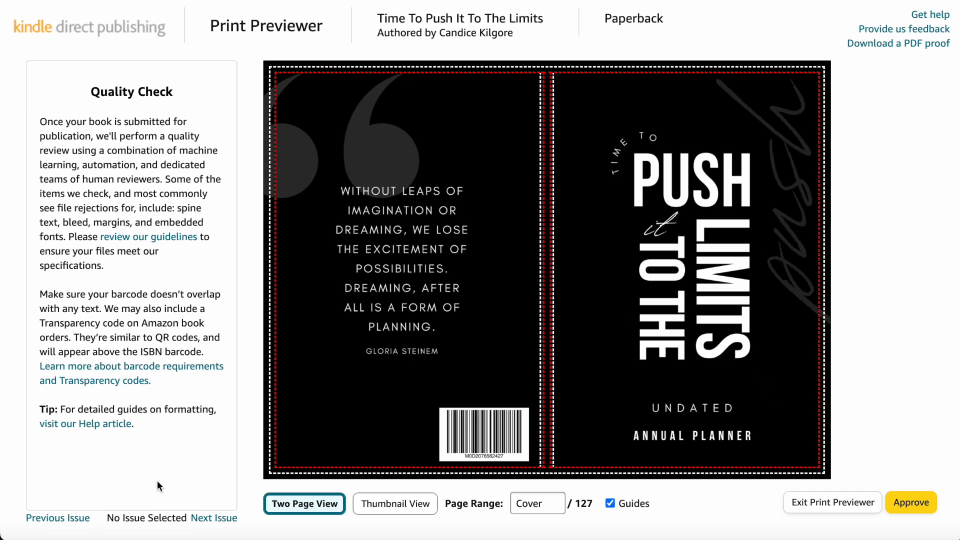
mouse_move(807, 245)
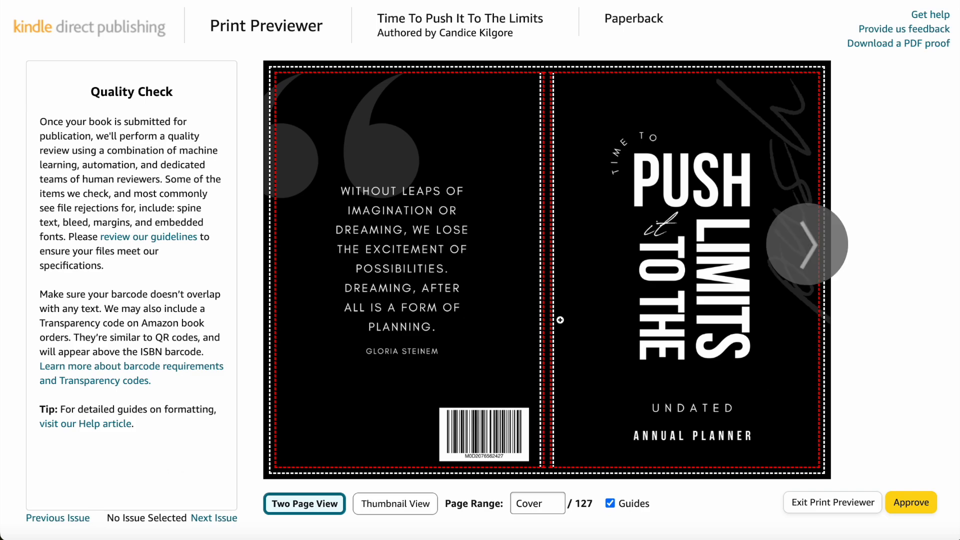
click(816, 254)
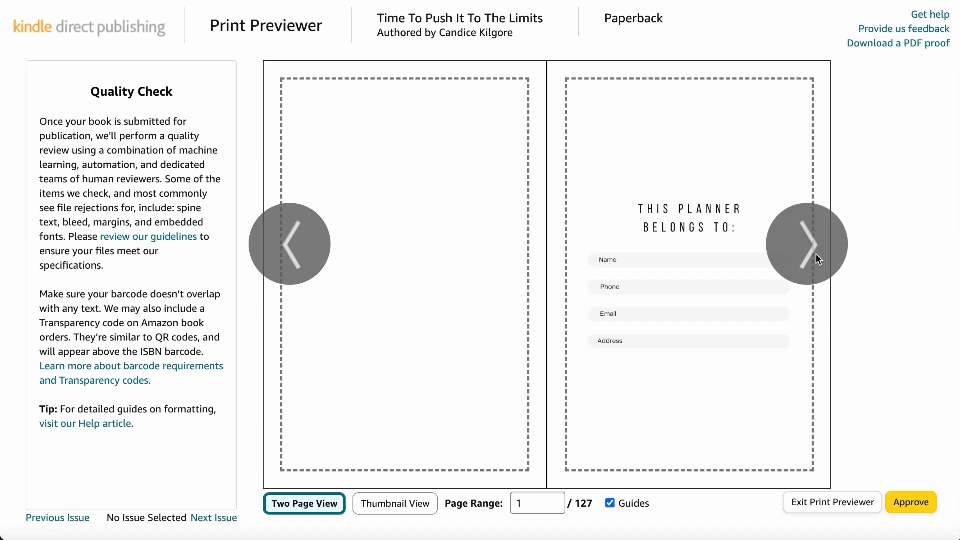
click(816, 255)
click(817, 255)
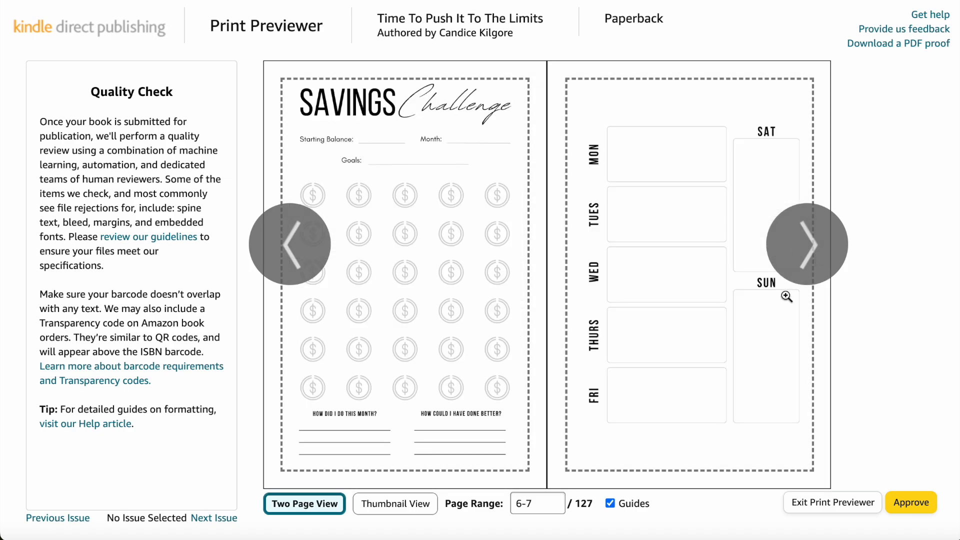
click(808, 261)
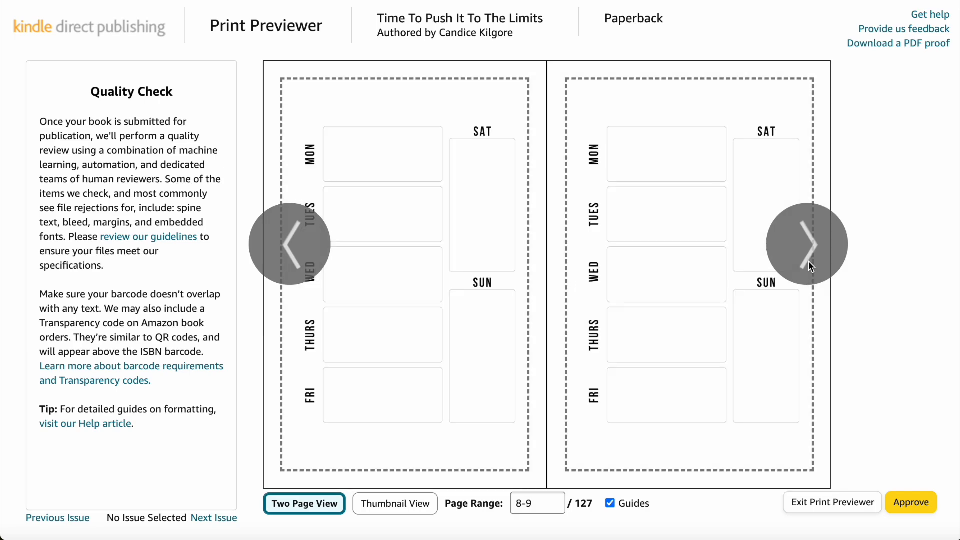
click(809, 261)
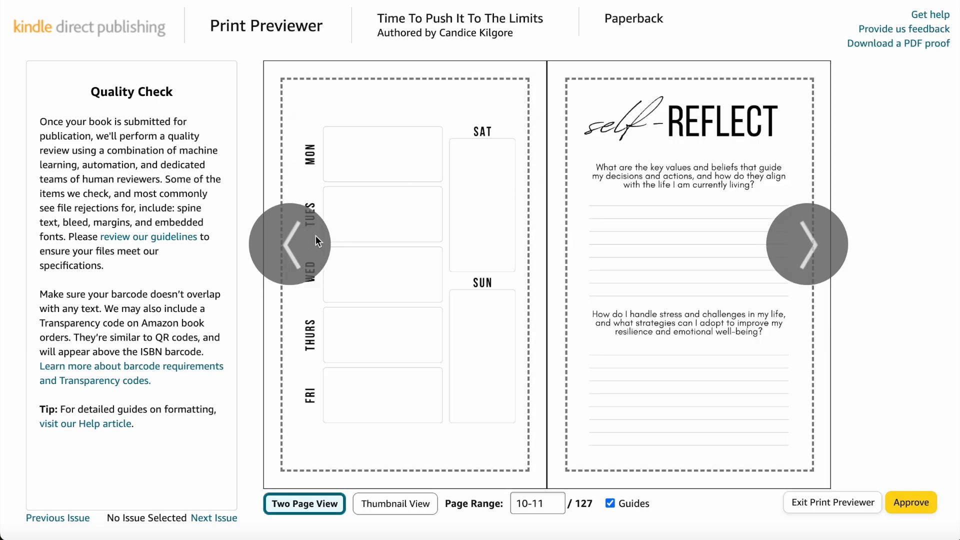
click(299, 234)
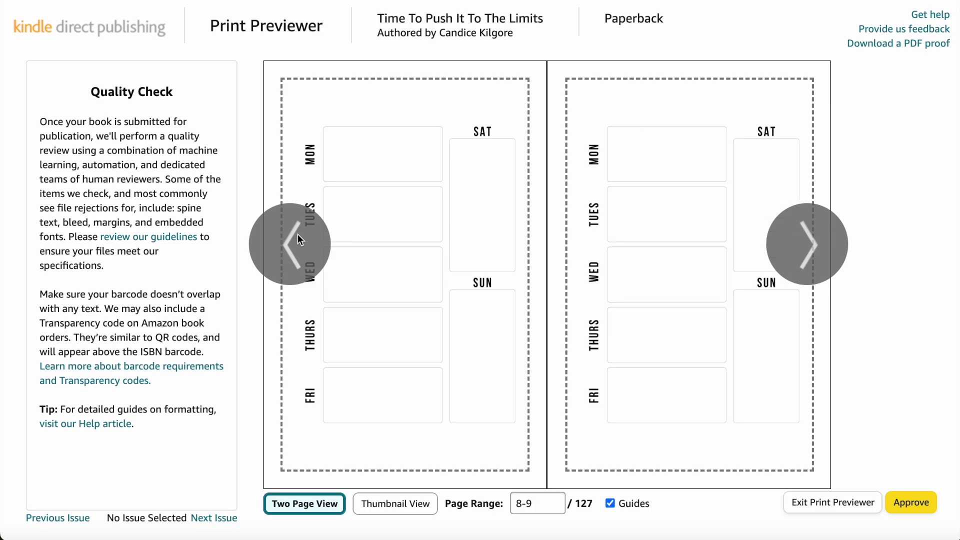
click(809, 242)
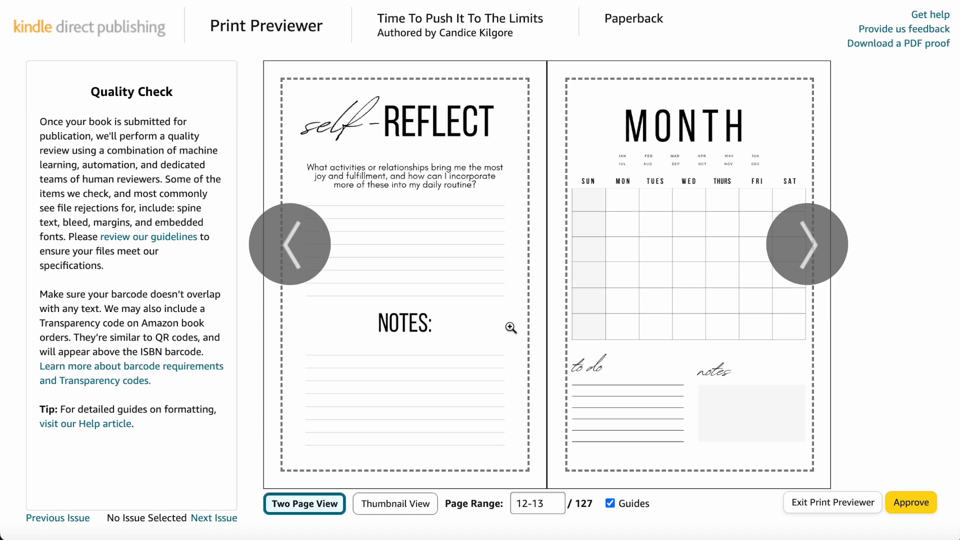
click(296, 238)
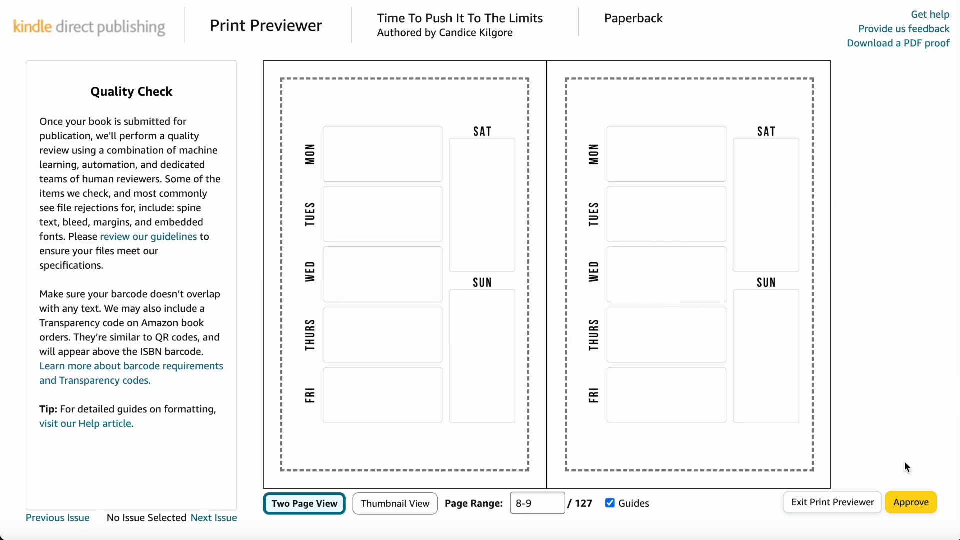
Approve the previewed book in the Print Previewer.
click(912, 501)
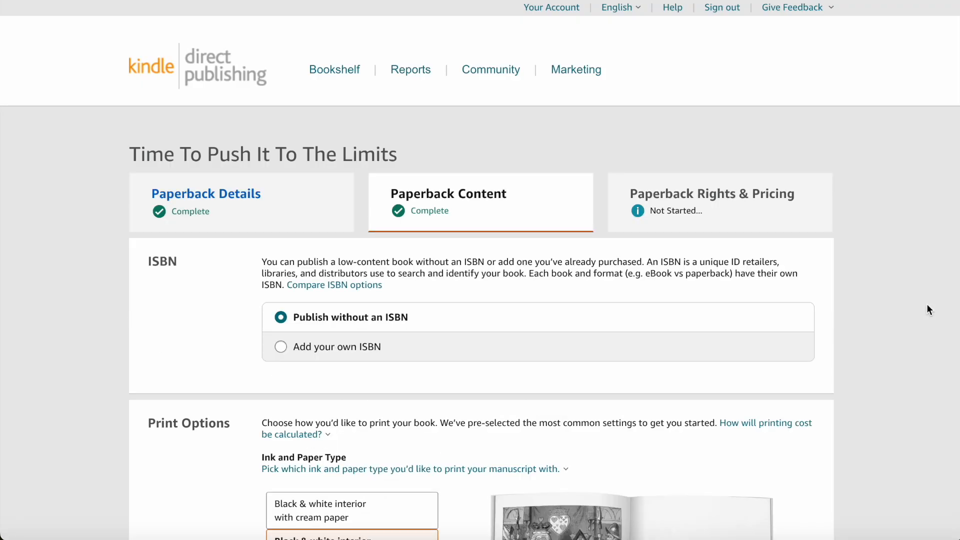
scroll(801, 328, down, 3)
scroll(800, 328, down, 4)
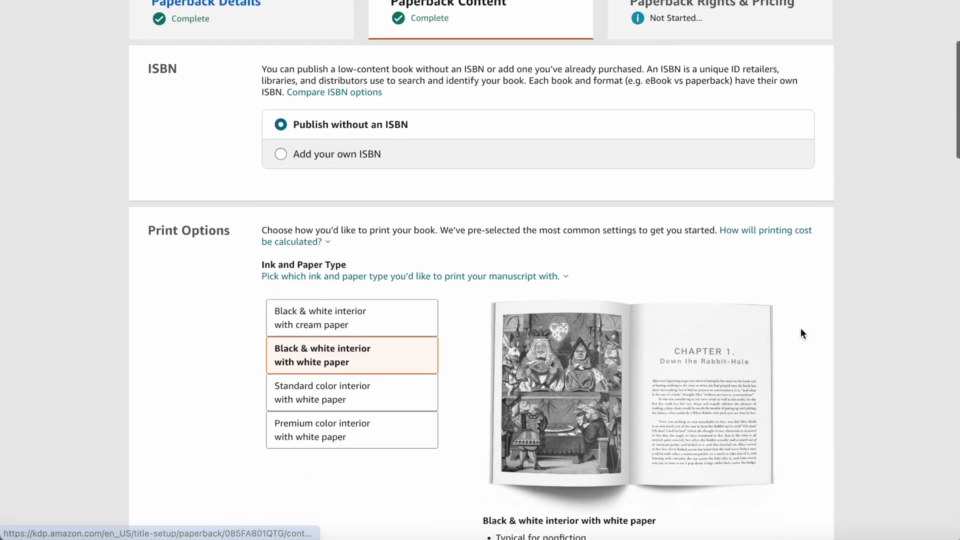
scroll(801, 328, down, 4)
scroll(801, 328, down, 5)
scroll(801, 327, down, 4)
scroll(801, 328, down, 4)
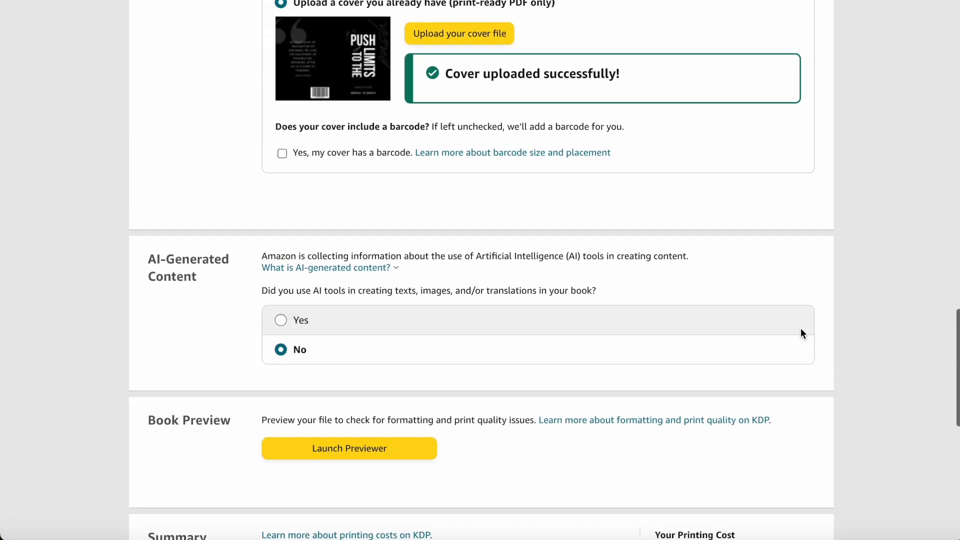
scroll(801, 328, down, 4)
scroll(803, 334, down, 2)
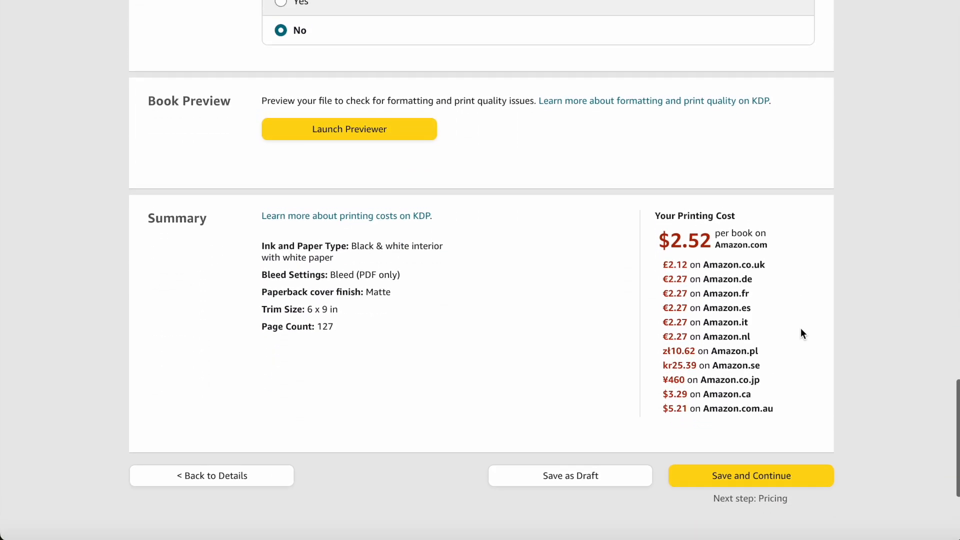
scroll(844, 311, up, 2)
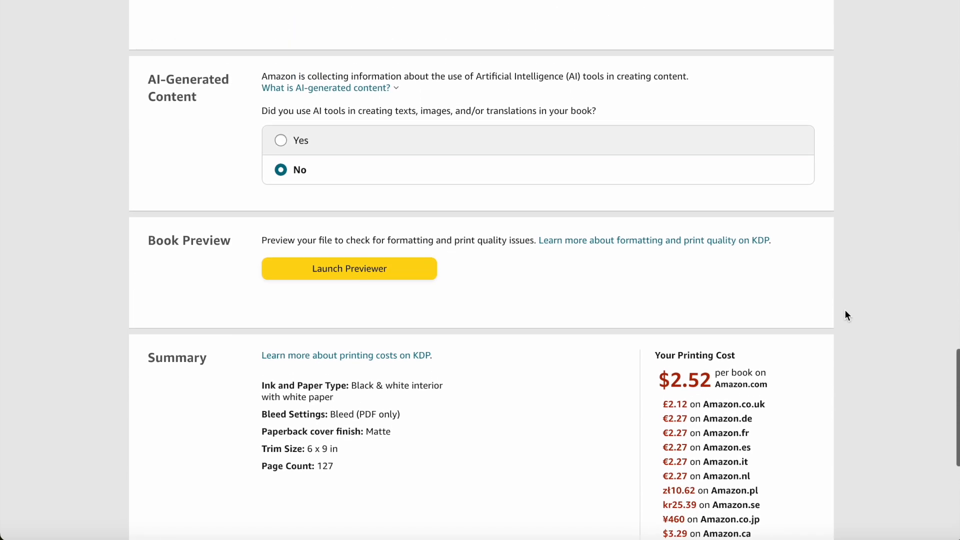
scroll(844, 310, up, 1)
scroll(846, 310, down, 5)
scroll(845, 309, down, 2)
scroll(846, 308, up, 4)
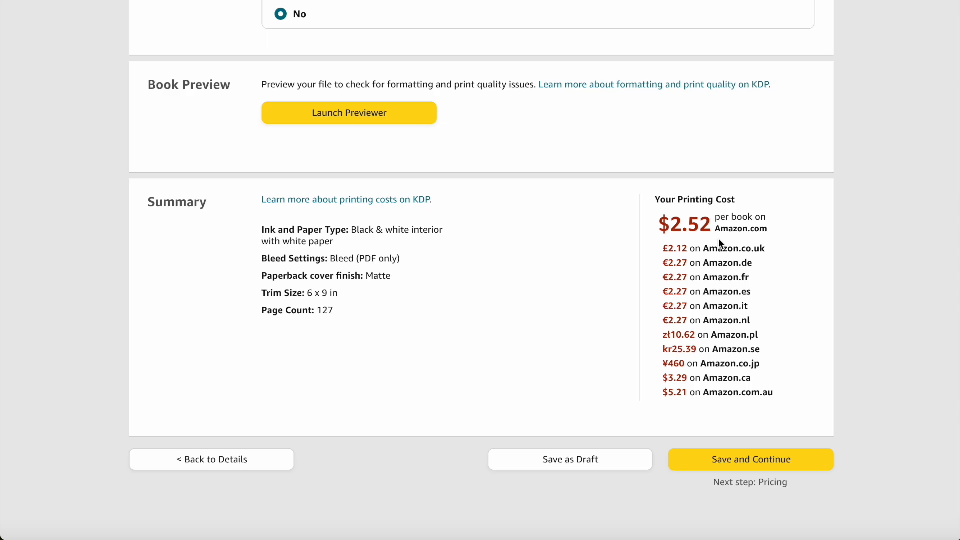
scroll(719, 239, up, 2)
scroll(719, 239, up, 3)
scroll(718, 242, down, 3)
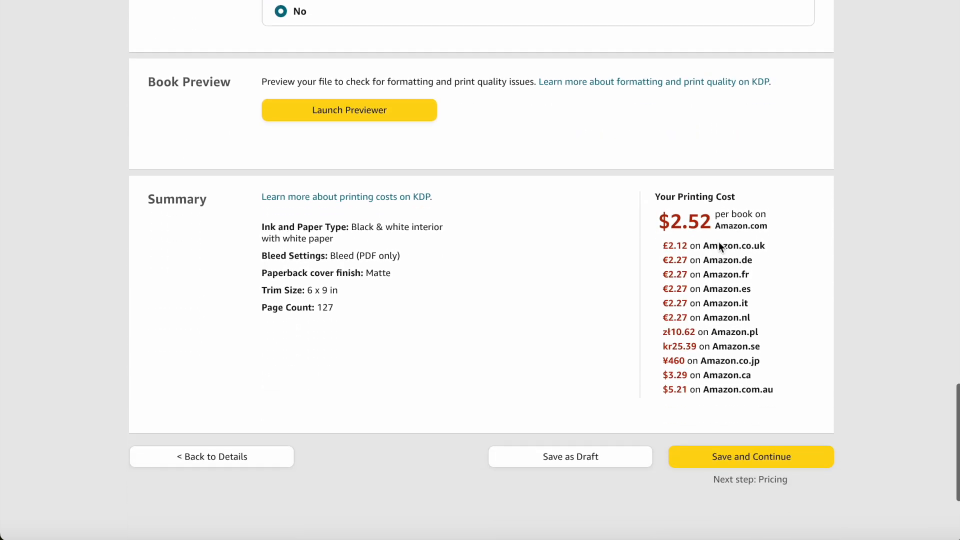
scroll(719, 241, down, 2)
scroll(719, 241, up, 8)
scroll(719, 241, up, 4)
scroll(719, 242, up, 5)
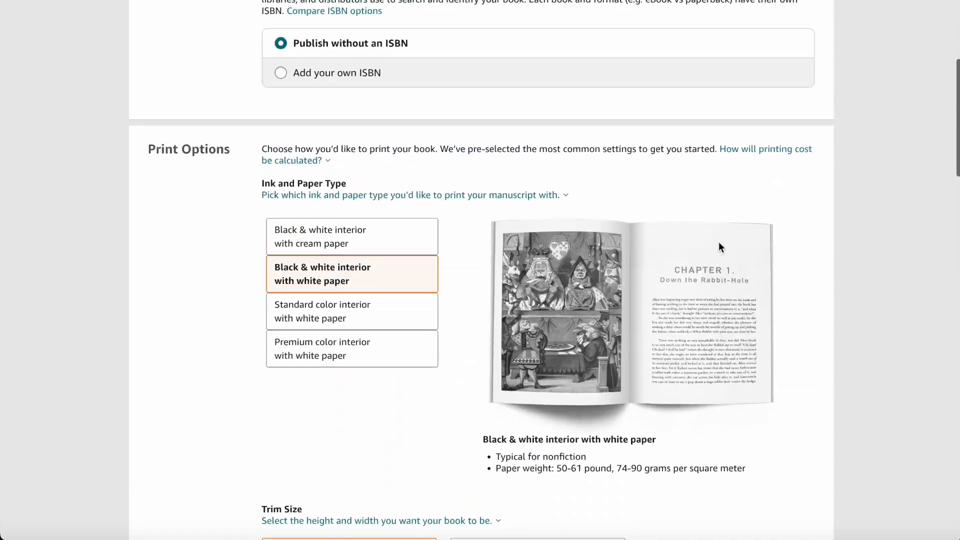
scroll(719, 242, up, 2)
scroll(720, 242, down, 6)
scroll(719, 242, down, 6)
scroll(720, 241, down, 5)
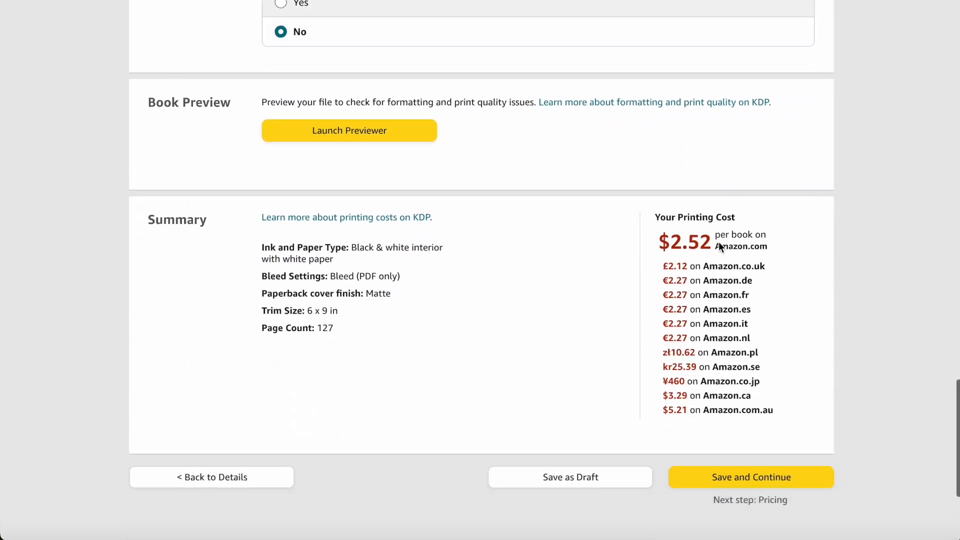
scroll(719, 242, down, 4)
Save the paperback content settings and continue to the pricing step.
click(735, 289)
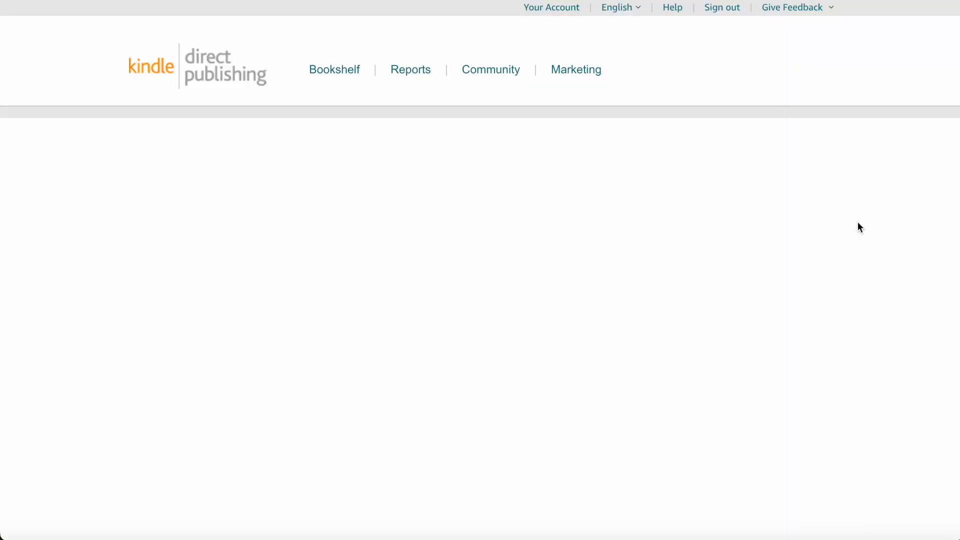
scroll(761, 280, down, 2)
scroll(762, 279, down, 2)
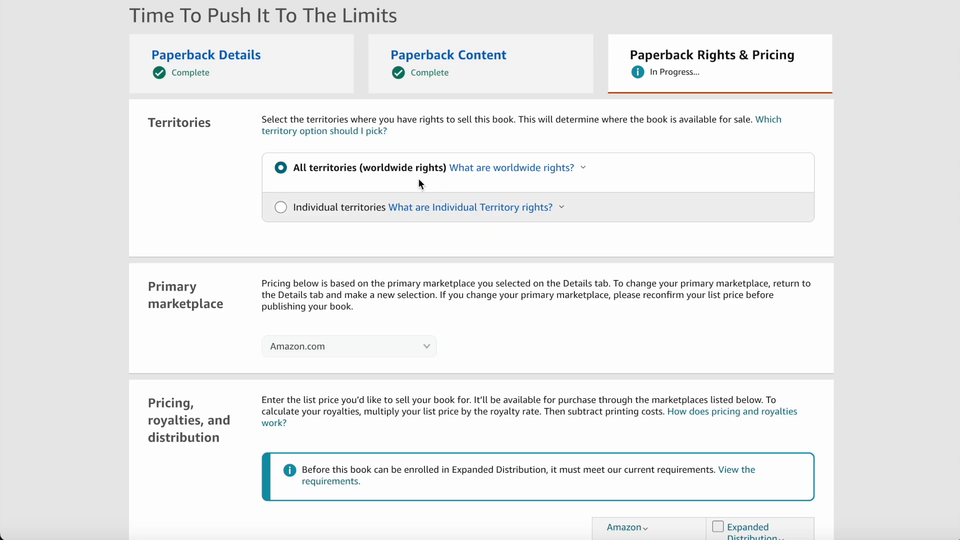
View and dismiss the 'What are worldwide rights?' explanation twice.
click(484, 171)
click(342, 223)
click(488, 168)
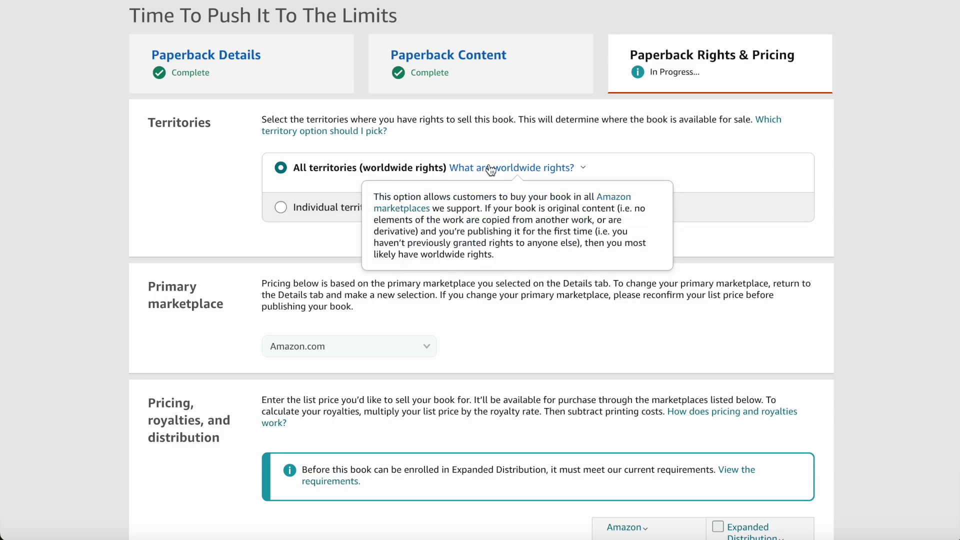
click(341, 251)
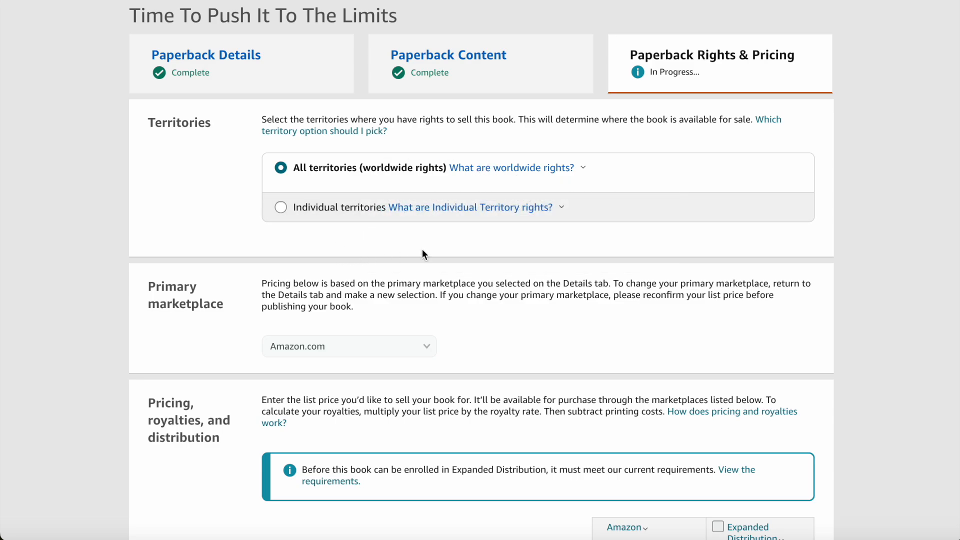
scroll(423, 253, down, 1)
scroll(411, 251, down, 2)
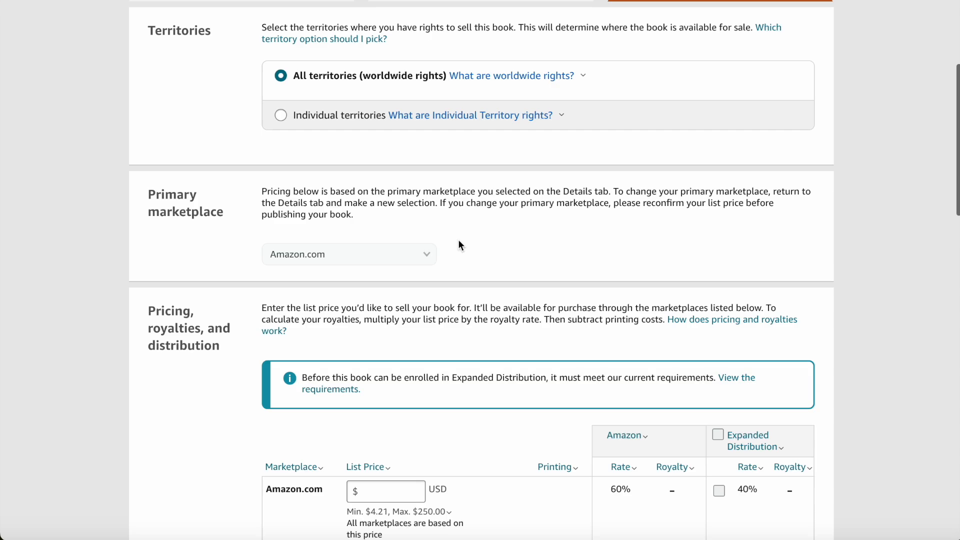
scroll(459, 240, down, 2)
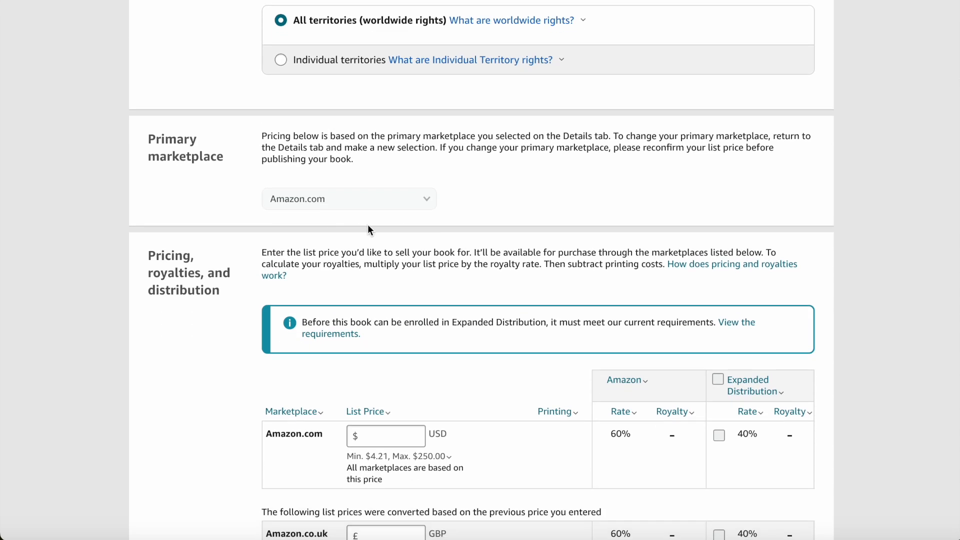
scroll(368, 224, down, 1)
scroll(415, 242, down, 2)
scroll(415, 242, down, 1)
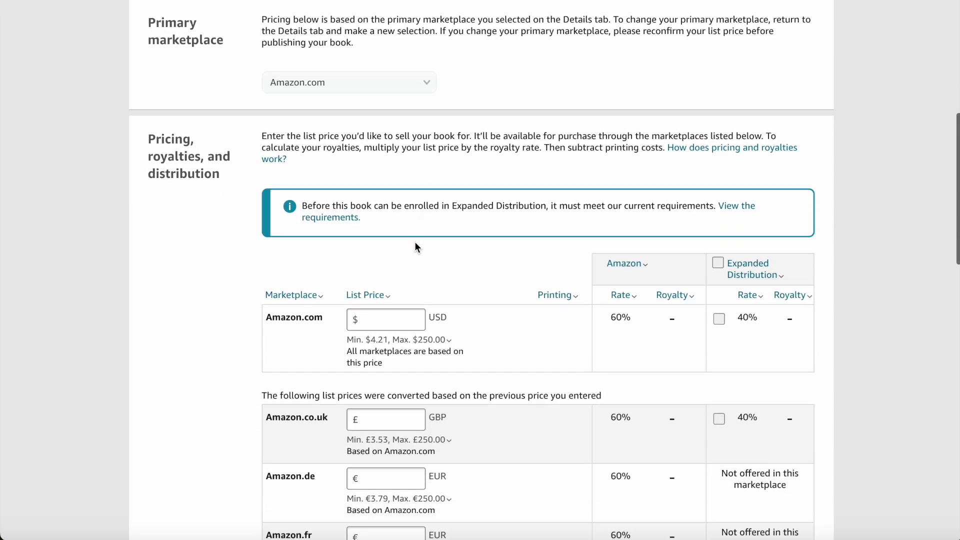
scroll(415, 243, down, 3)
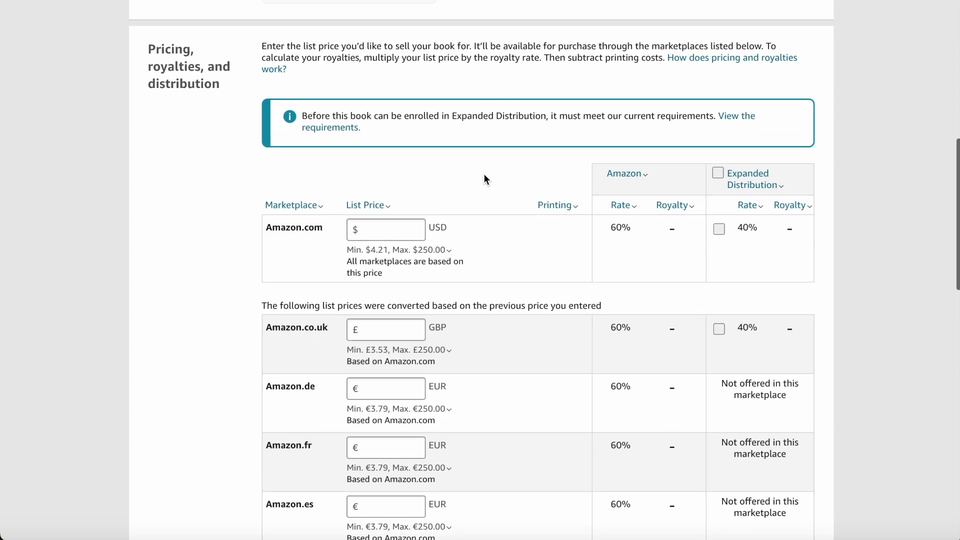
scroll(484, 173, up, 1)
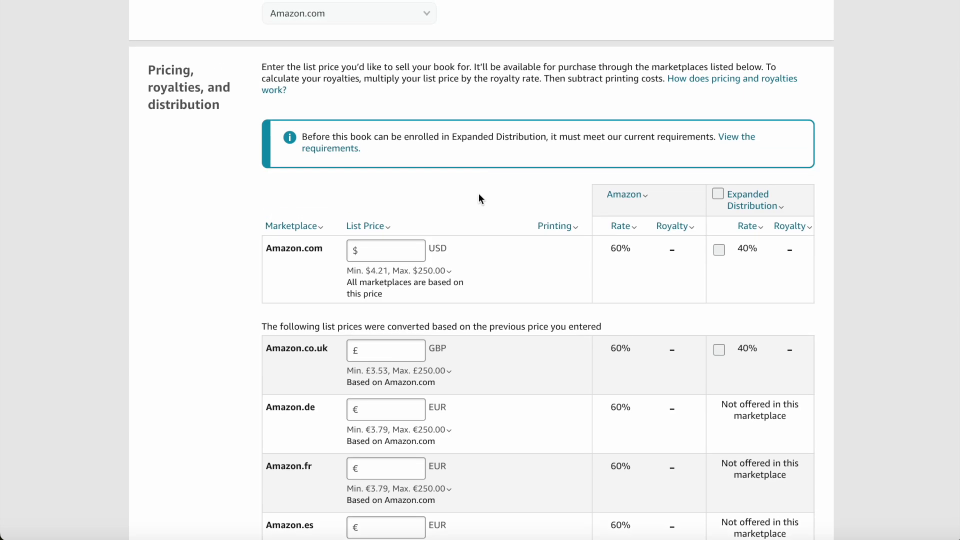
scroll(476, 199, up, 1)
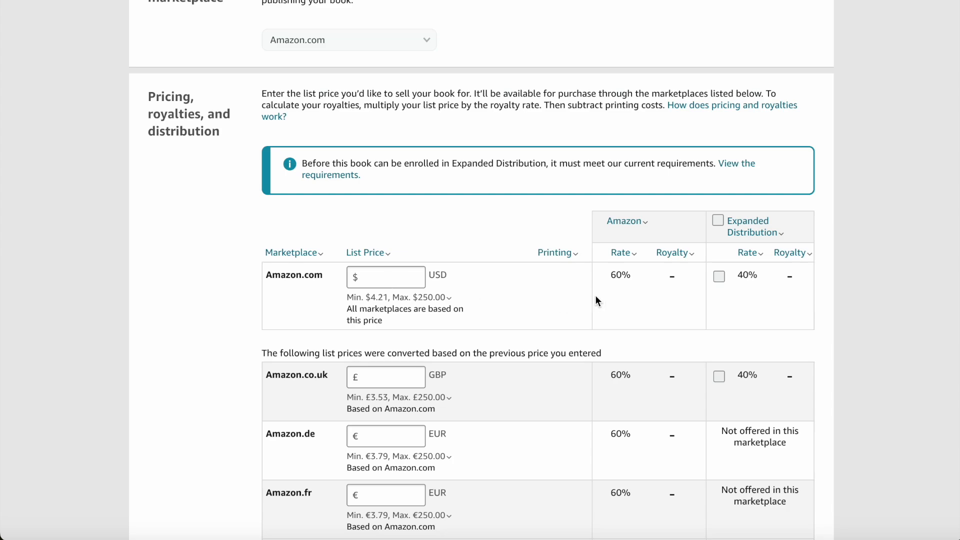
scroll(627, 288, down, 1)
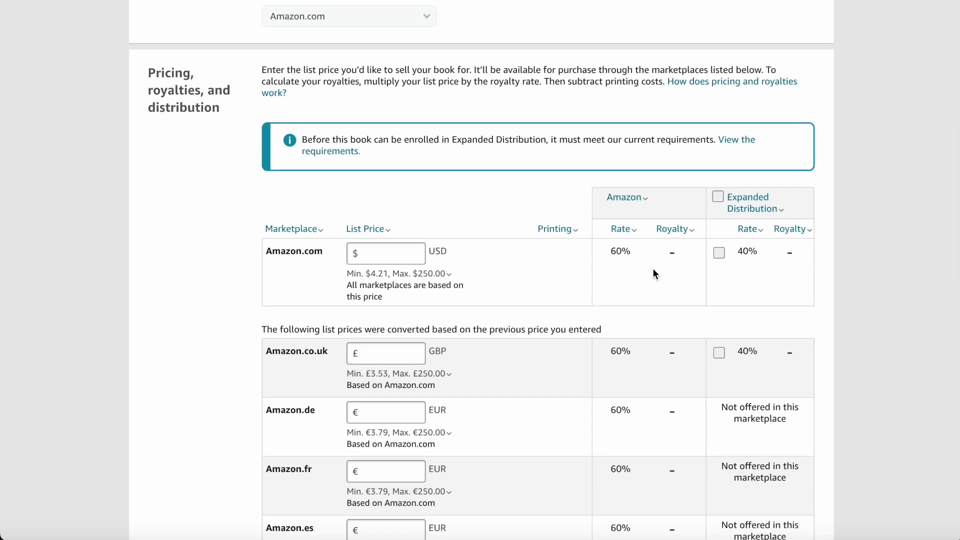
scroll(652, 267, down, 1)
scroll(653, 268, up, 1)
scroll(652, 268, up, 1)
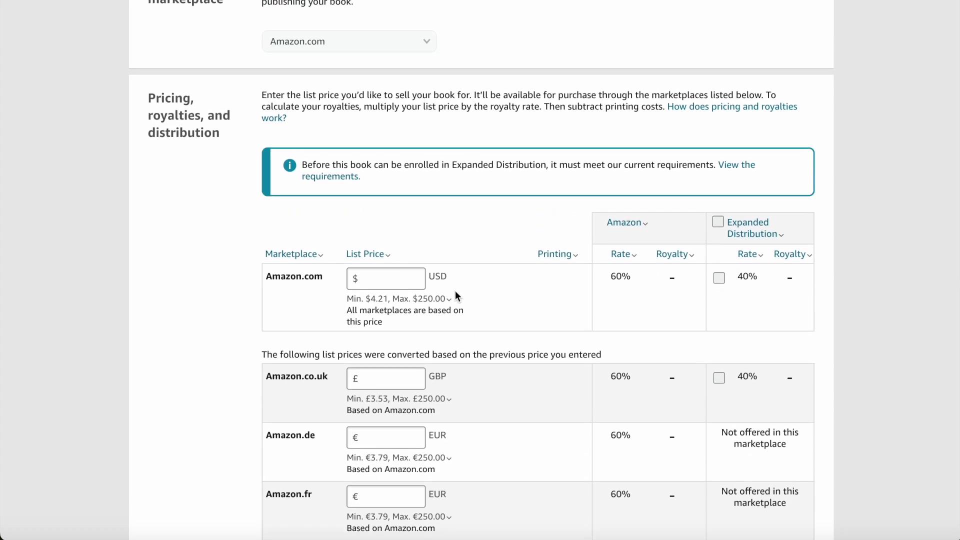
click(373, 276)
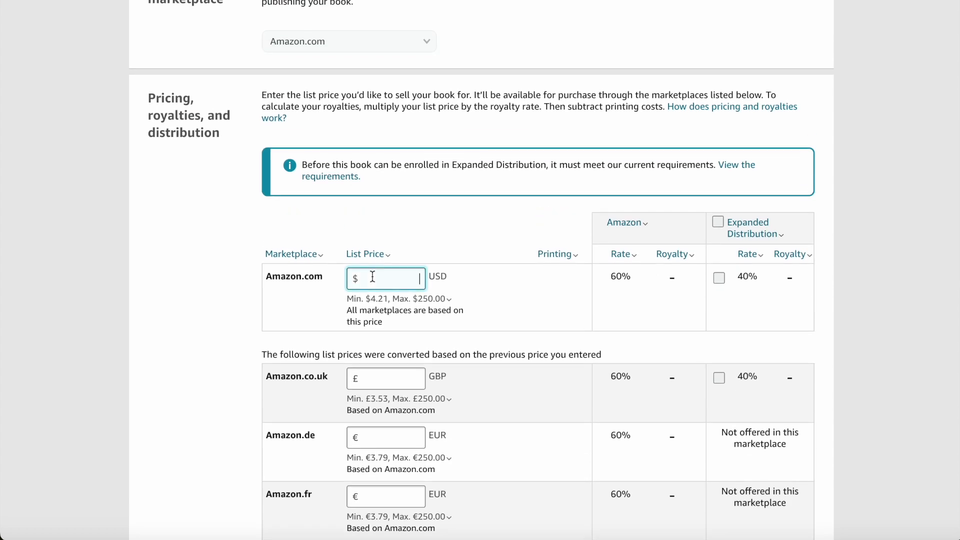
text(18)
click(478, 228)
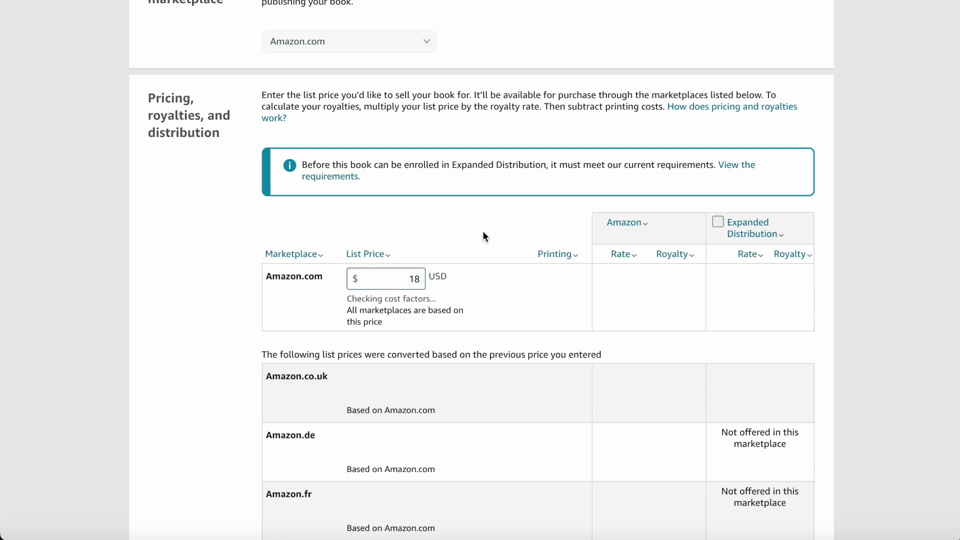
scroll(537, 325, down, 1)
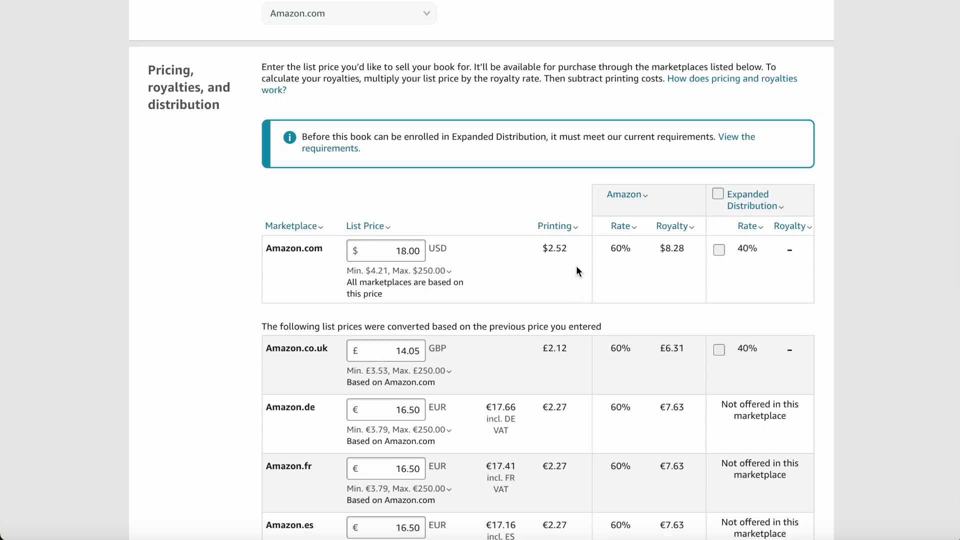
scroll(635, 259, down, 1)
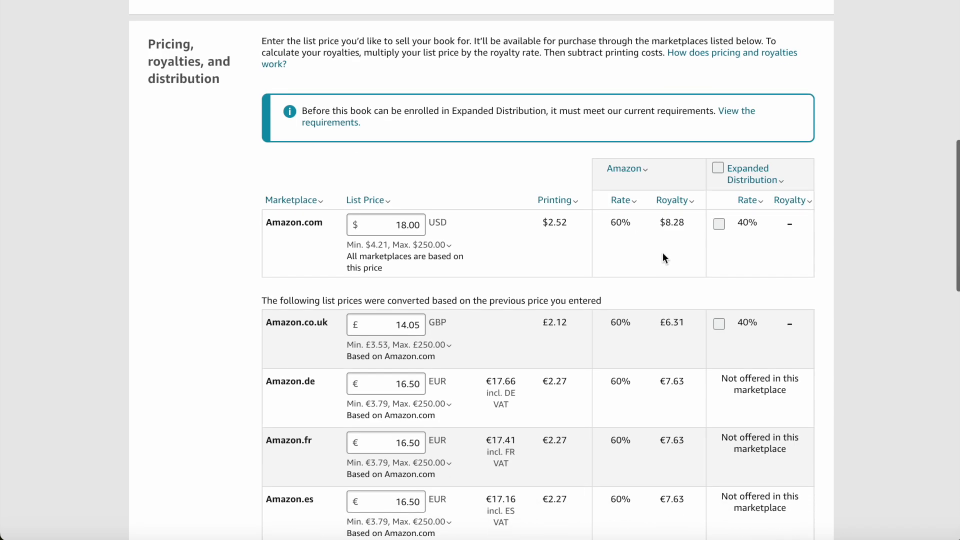
scroll(678, 239, down, 1)
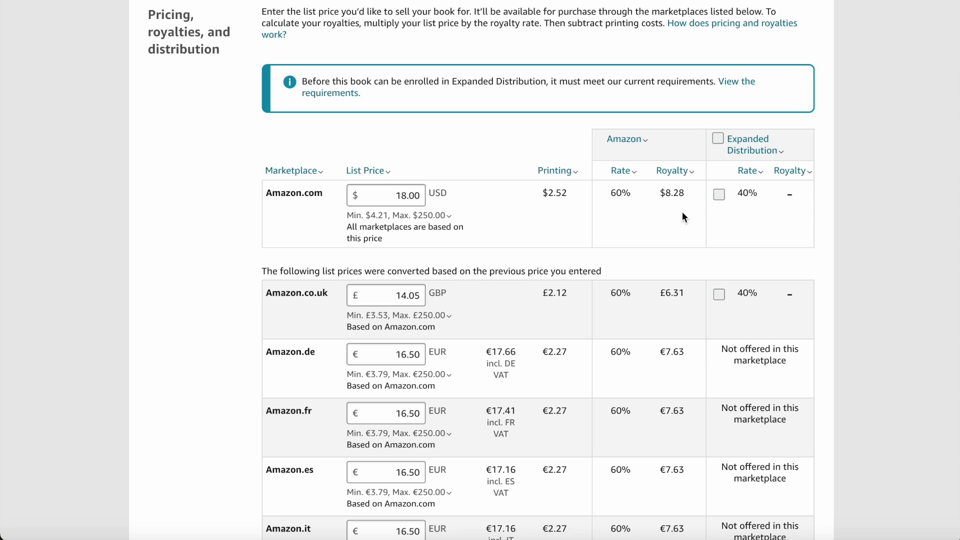
scroll(682, 212, down, 1)
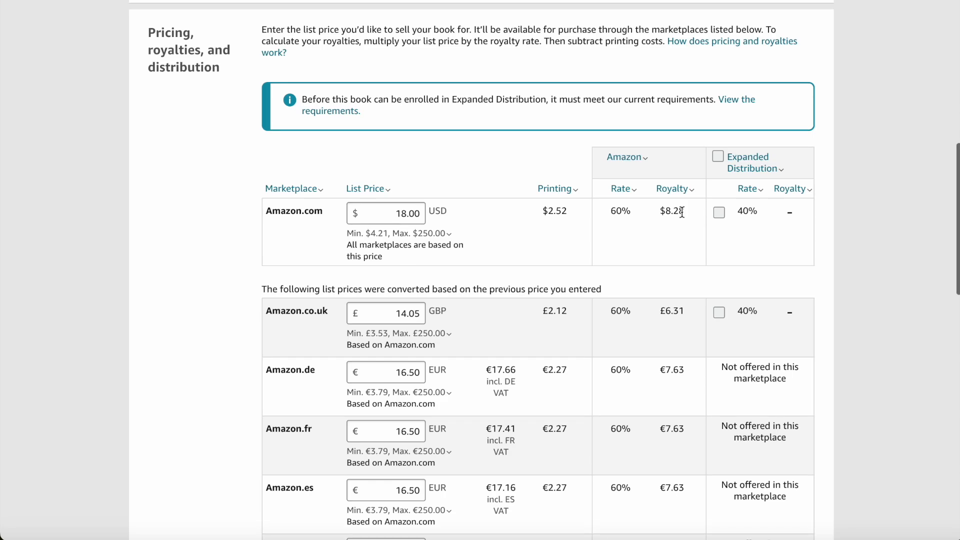
scroll(682, 211, down, 2)
scroll(695, 181, down, 1)
scroll(696, 181, up, 1)
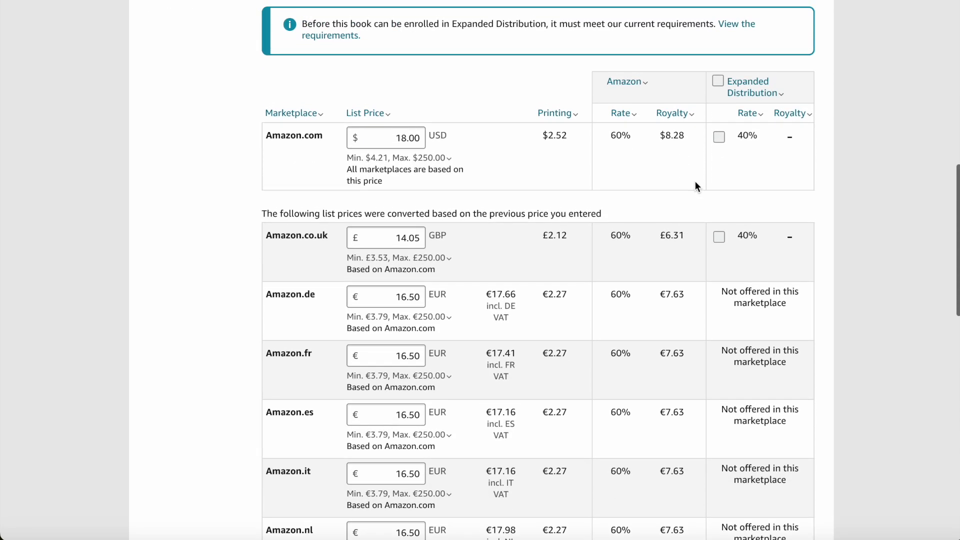
scroll(699, 178, down, 1)
scroll(698, 178, down, 5)
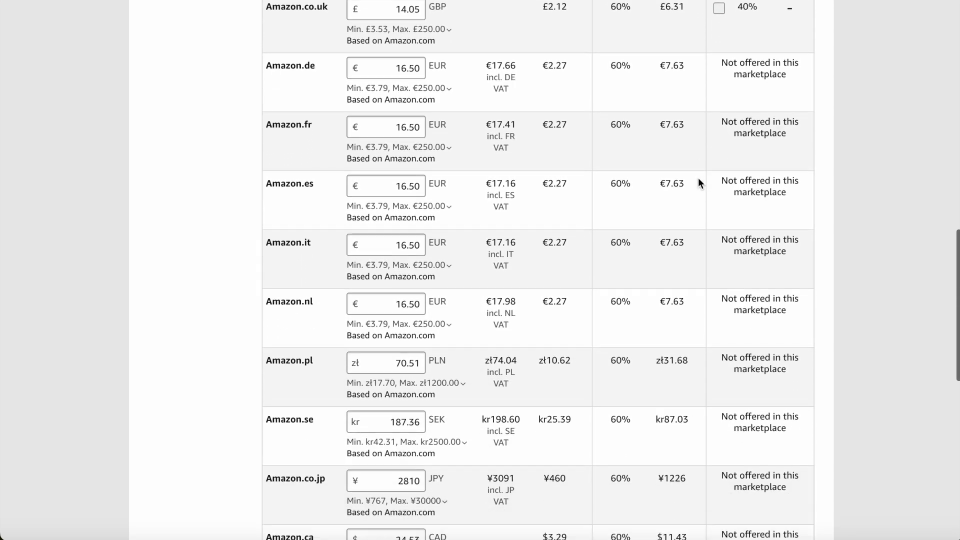
scroll(698, 178, down, 5)
scroll(698, 178, down, 1)
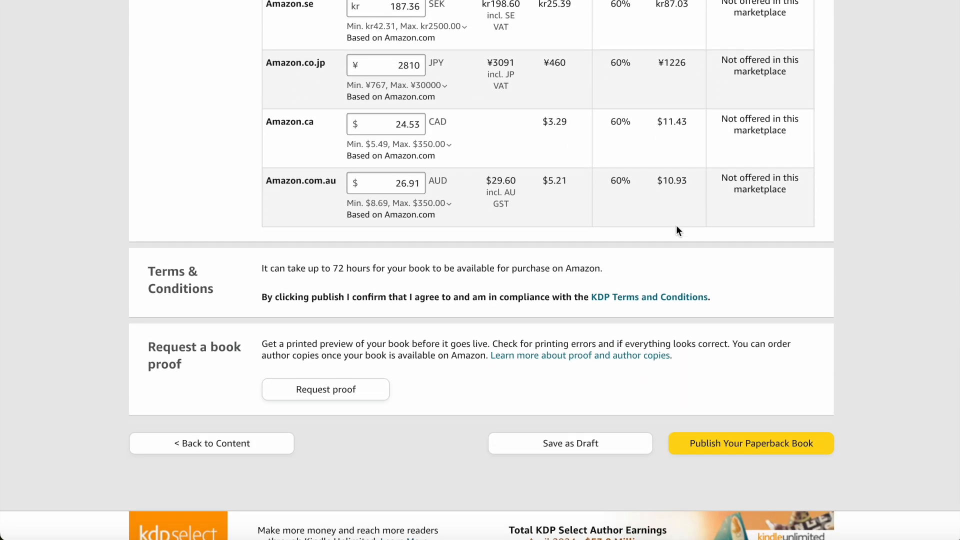
scroll(676, 225, up, 5)
scroll(676, 225, up, 5)
scroll(676, 225, up, 2)
scroll(676, 225, up, 2)
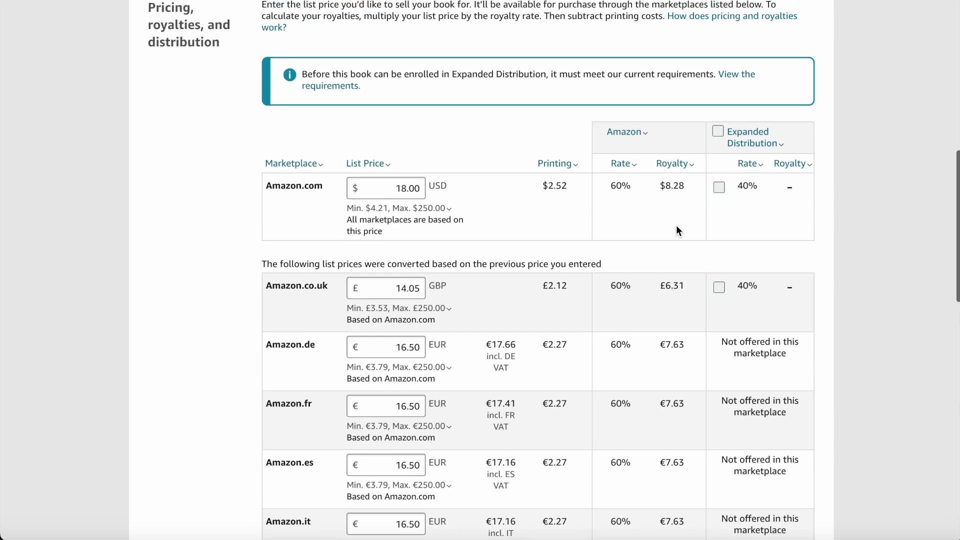
scroll(655, 253, up, 1)
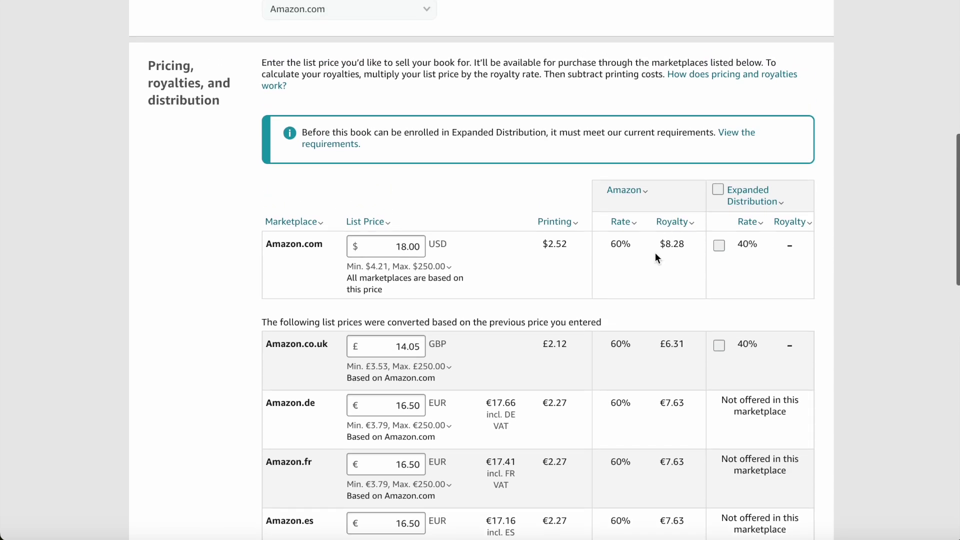
double_click(405, 246)
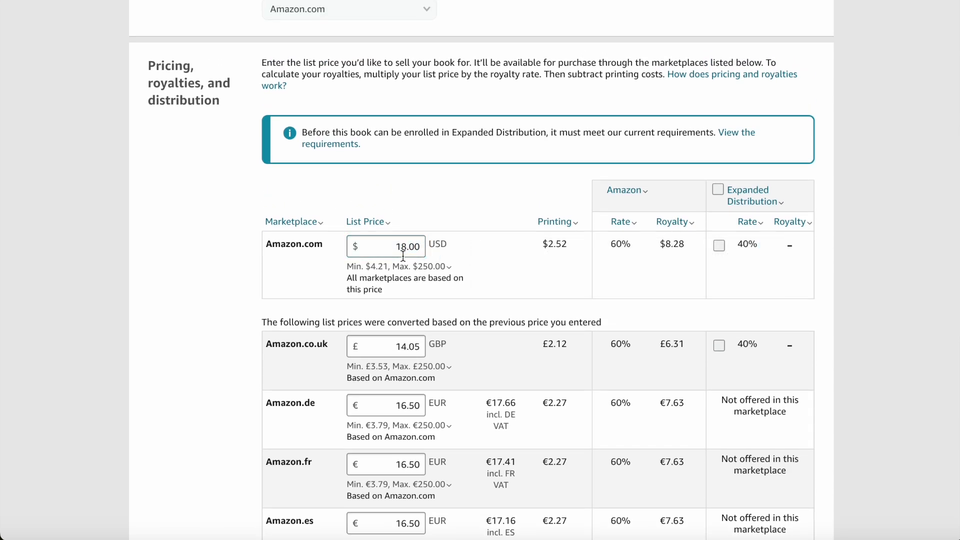
double_click(407, 246)
drag(408, 246, 422, 245)
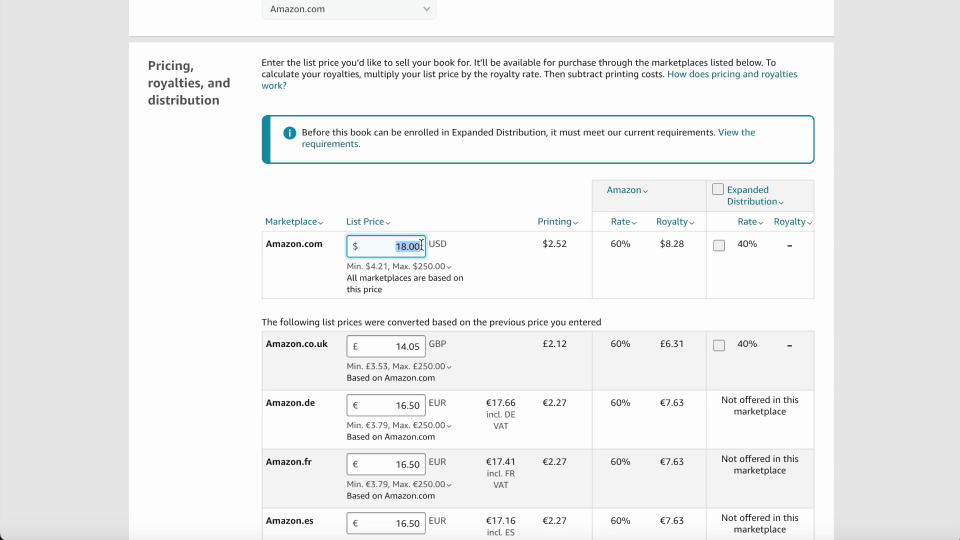
text(22)
click(498, 199)
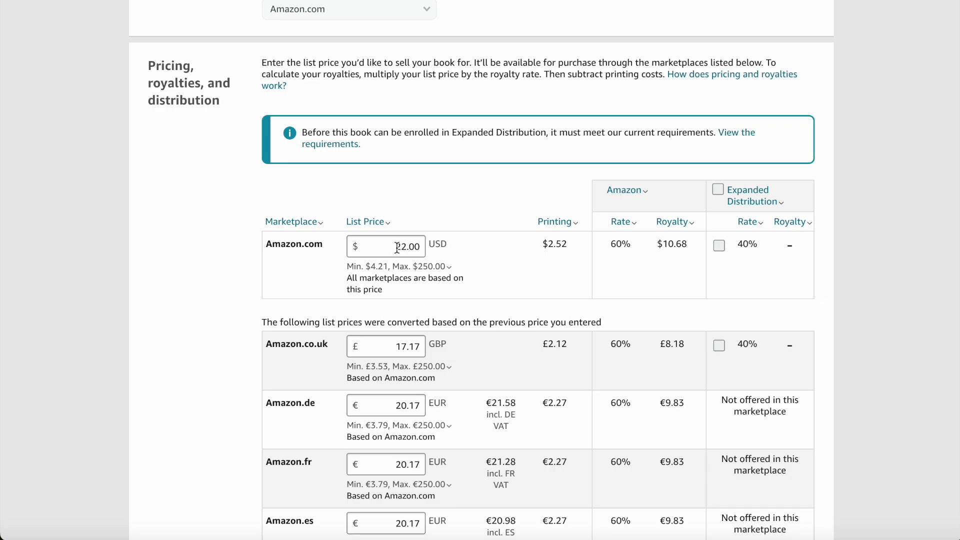
drag(395, 246, 422, 247)
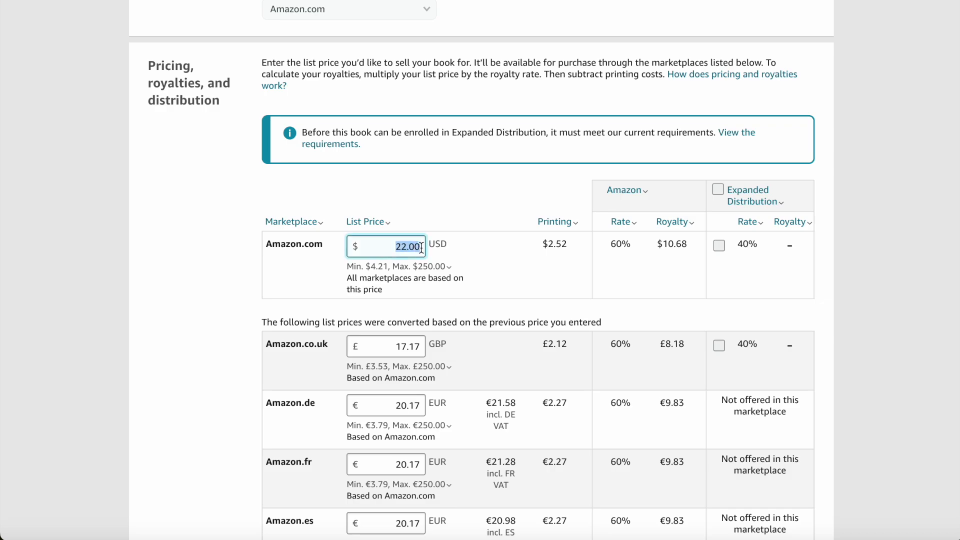
text(18)
click(468, 209)
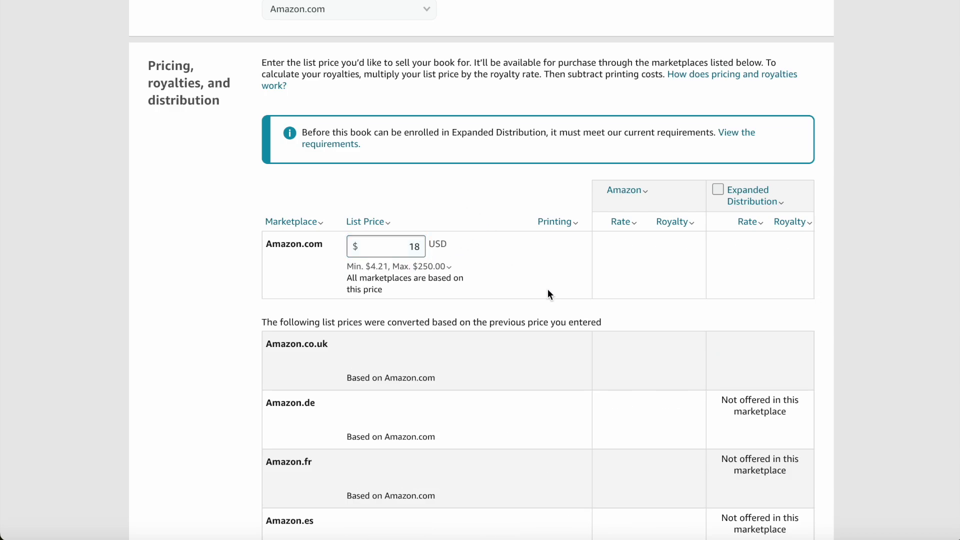
scroll(637, 272, down, 5)
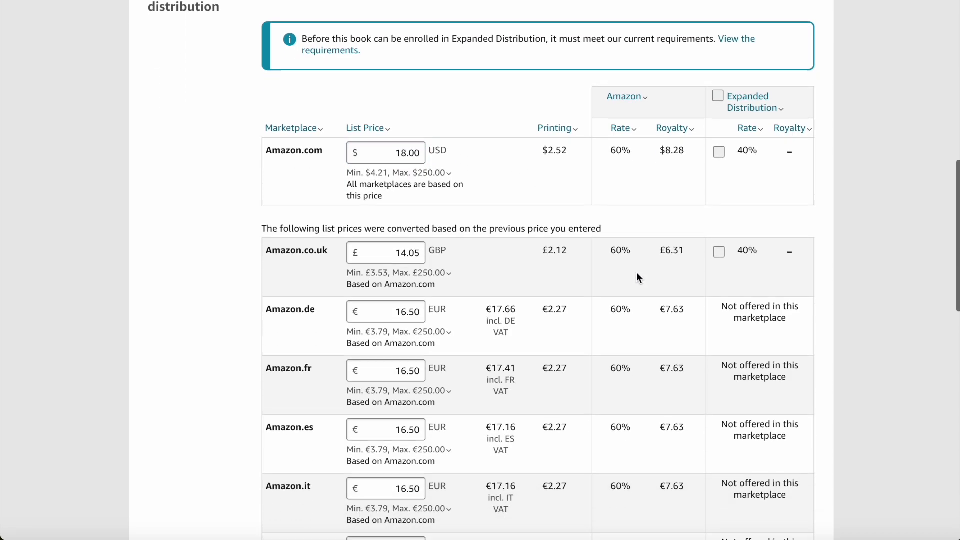
scroll(637, 272, down, 5)
scroll(638, 273, down, 4)
scroll(637, 273, down, 2)
scroll(637, 273, down, 1)
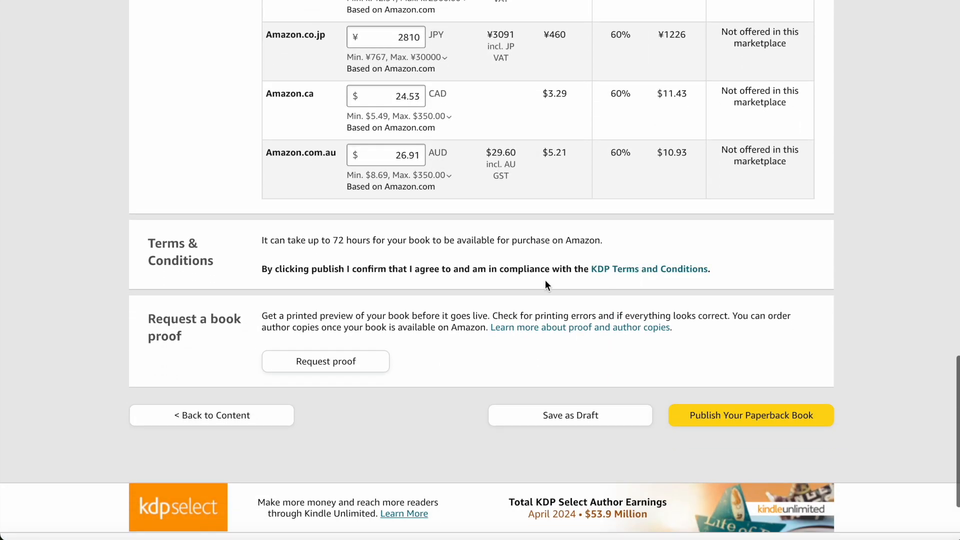
scroll(550, 281, down, 2)
scroll(550, 282, down, 1)
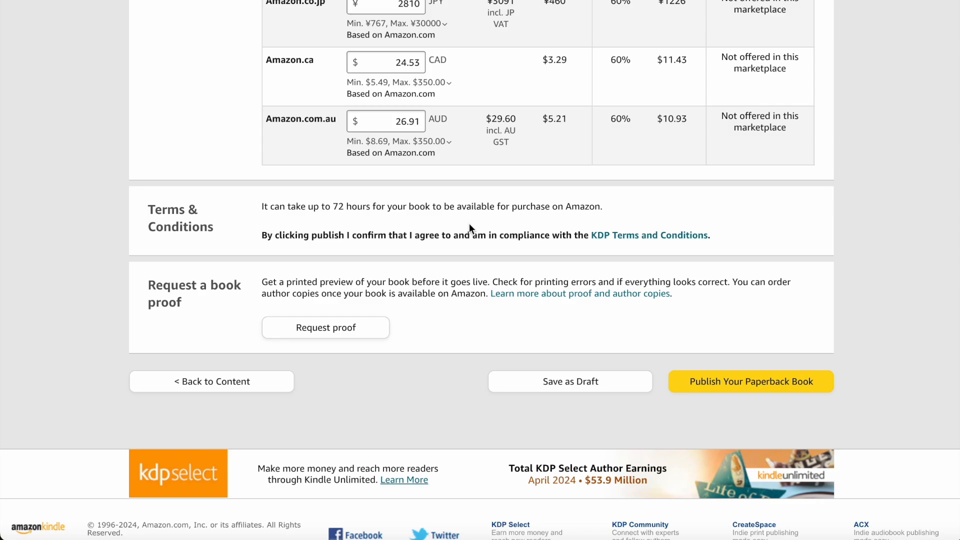
scroll(562, 271, down, 2)
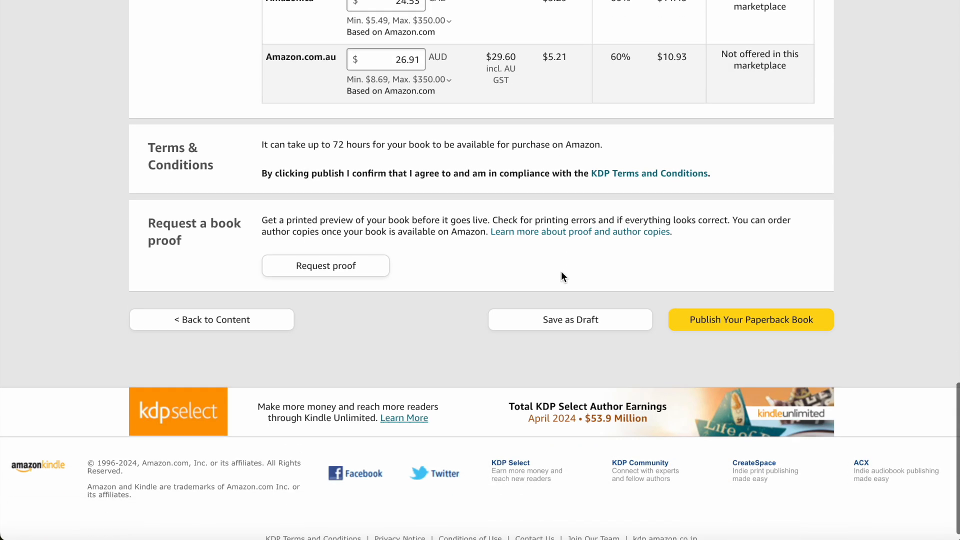
scroll(561, 271, down, 1)
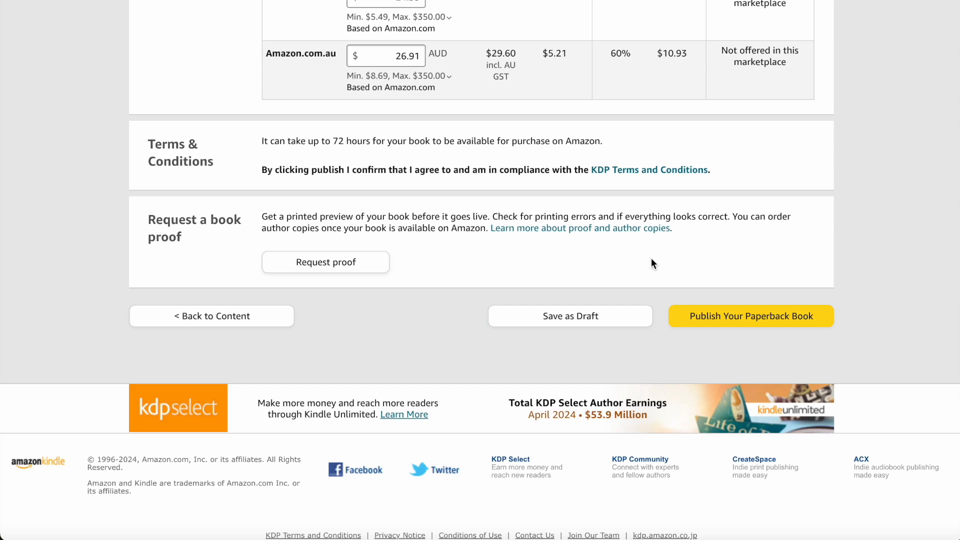
Publish the paperback at the $18.00 list price via Publish Your Paperback Book.
click(748, 320)
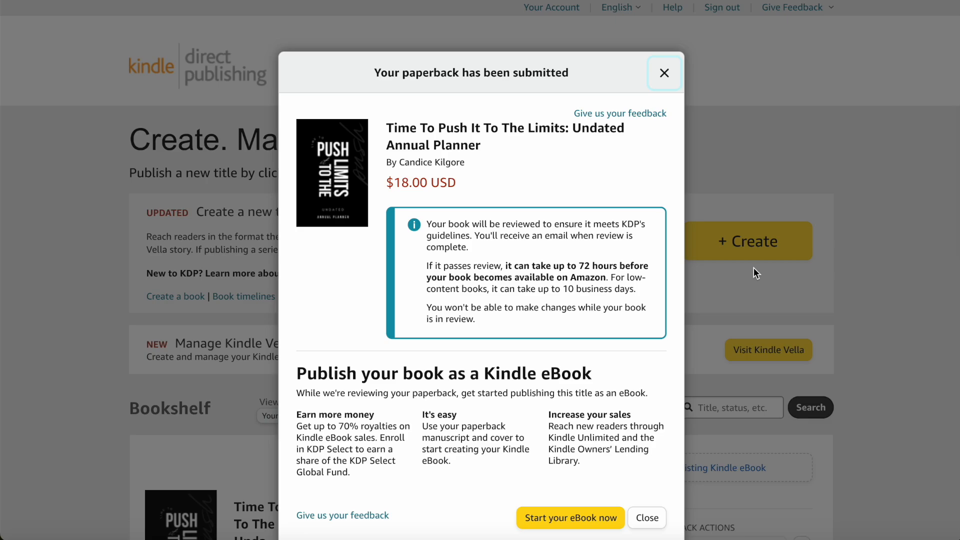
scroll(578, 203, down, 1)
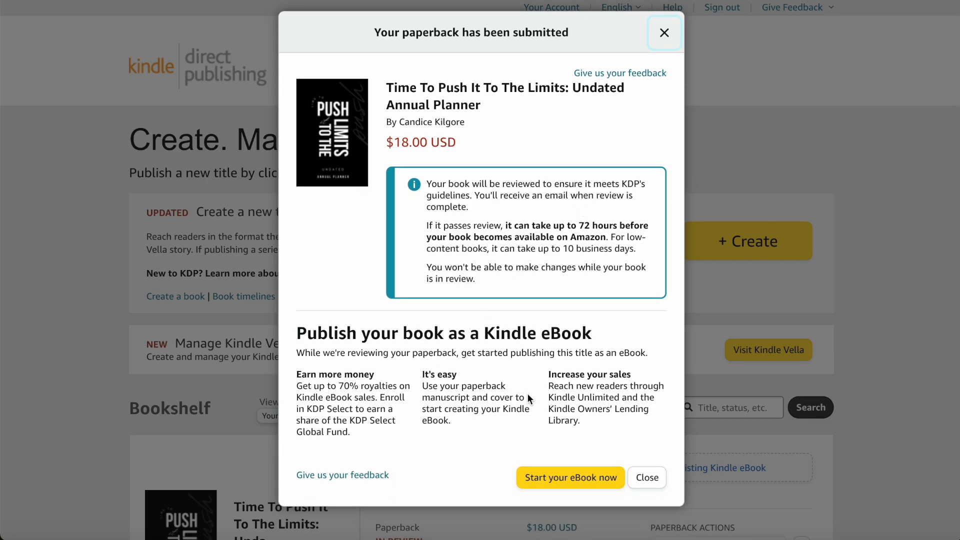
scroll(527, 393, down, 1)
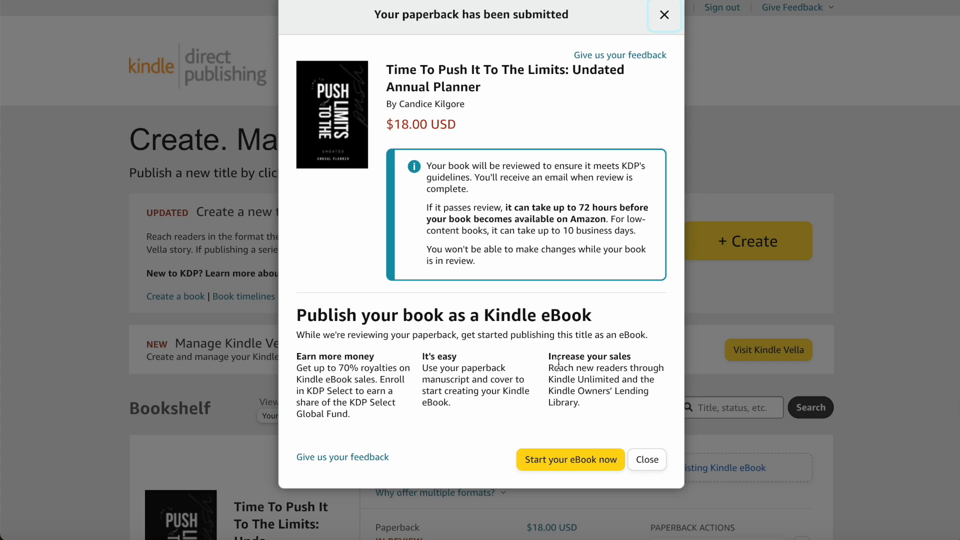
Dismiss the submission confirmation to reveal the Bookshelf listing the planner as IN REVIEW.
click(646, 460)
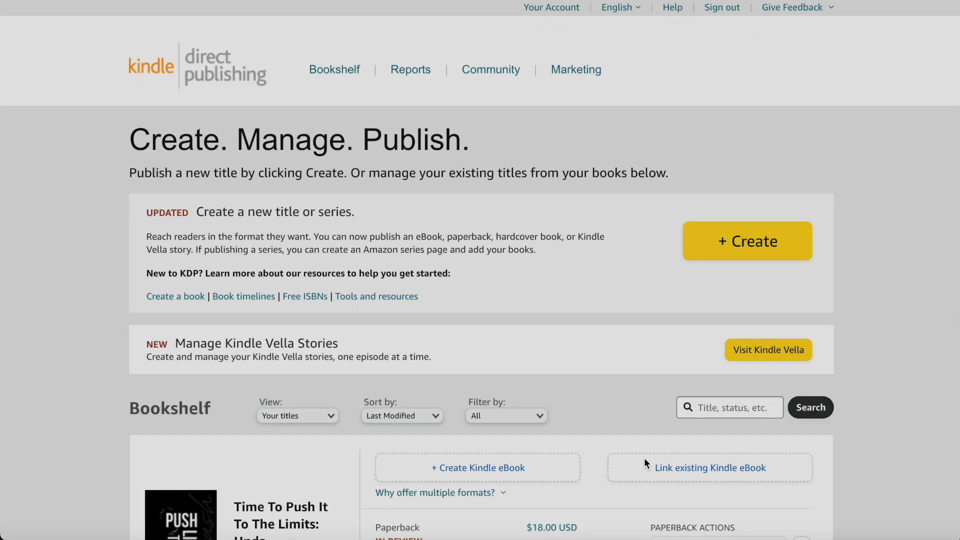
scroll(660, 371, down, 5)
scroll(660, 371, up, 1)
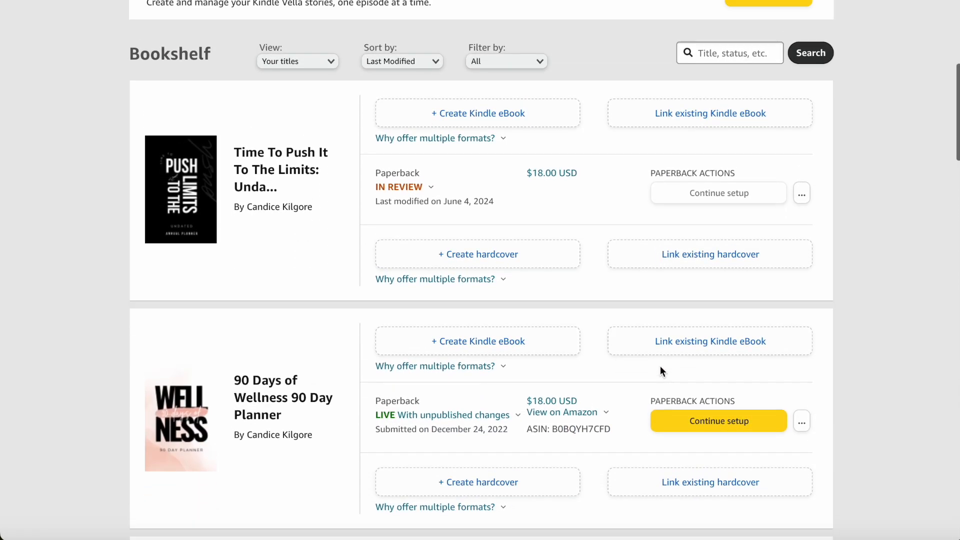